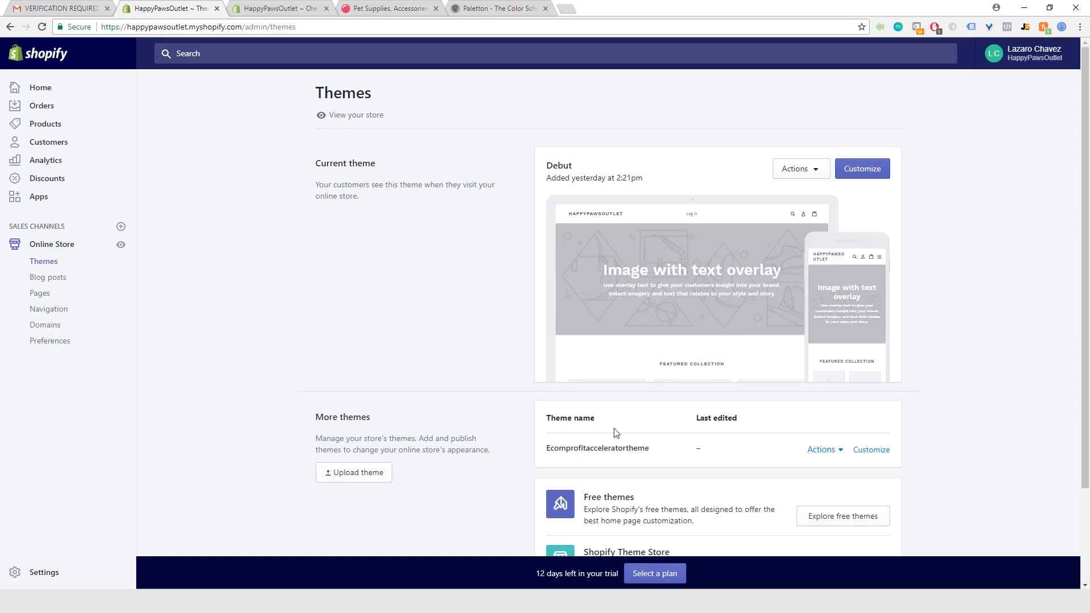
- Open Ecomprofitacceleratortheme for customization and examine its home page preview from header to footer
{"action": "left_click", "coordinate": [872, 452]}
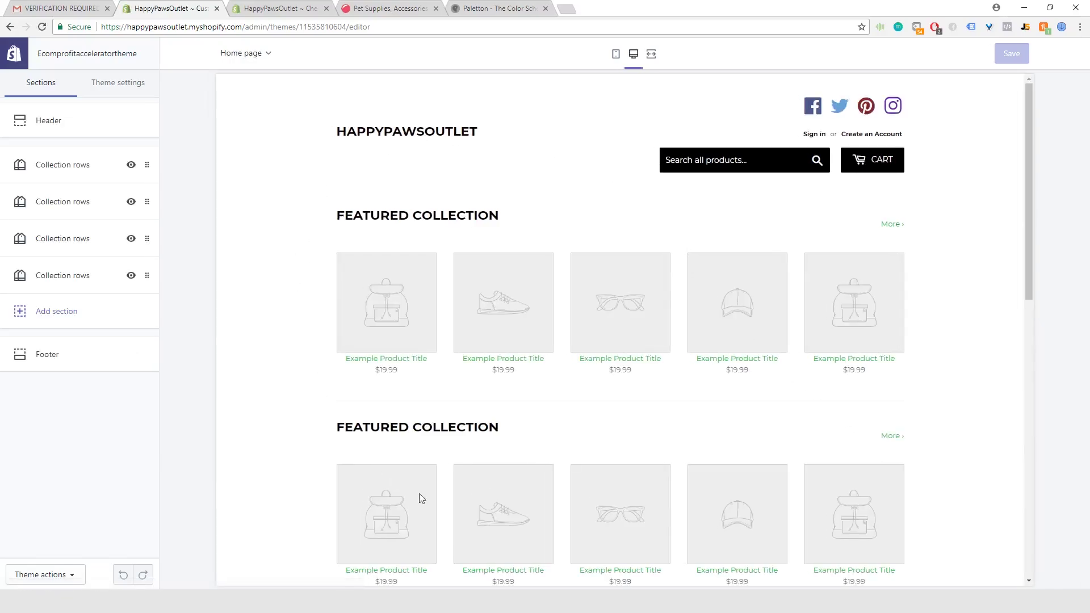
{"action": "scroll", "coordinate": [612, 365], "scroll_direction": "down", "scroll_amount": 4}
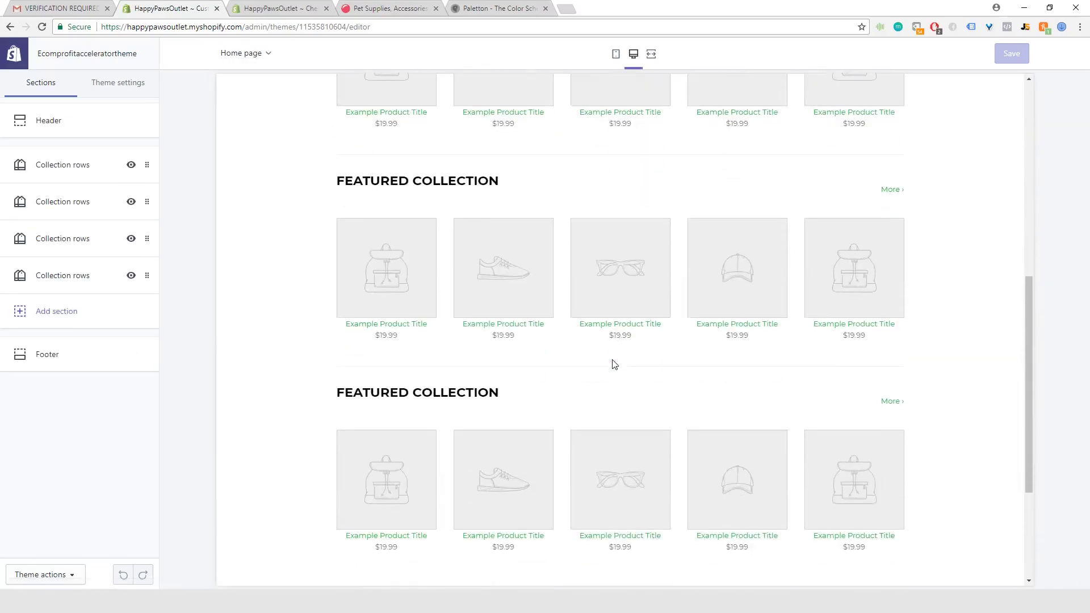
{"action": "scroll", "coordinate": [613, 364], "scroll_direction": "up", "scroll_amount": 2}
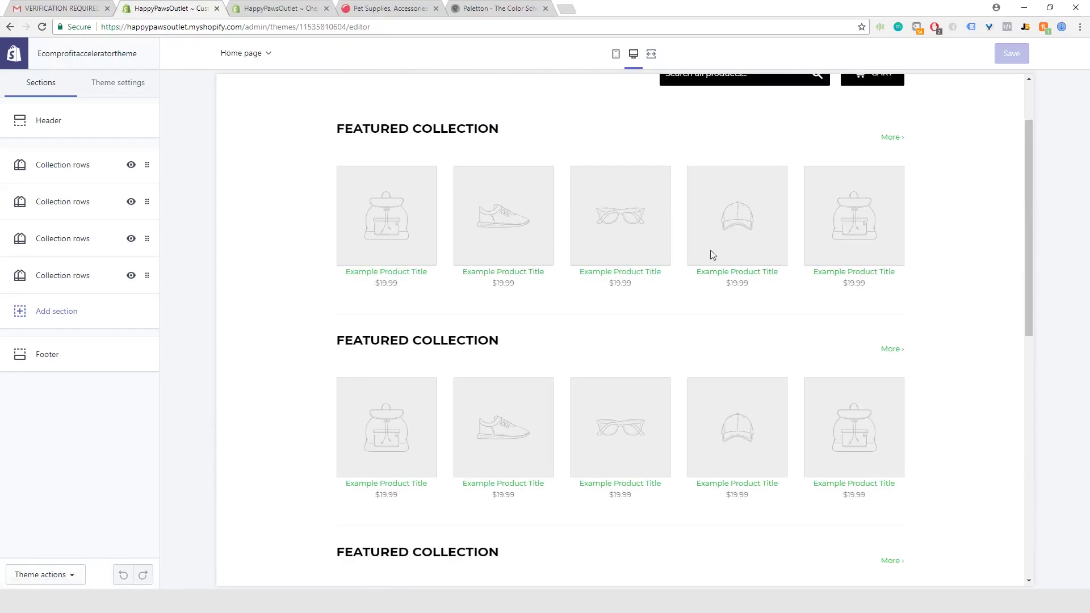
{"action": "scroll", "coordinate": [754, 347], "scroll_direction": "down", "scroll_amount": 5}
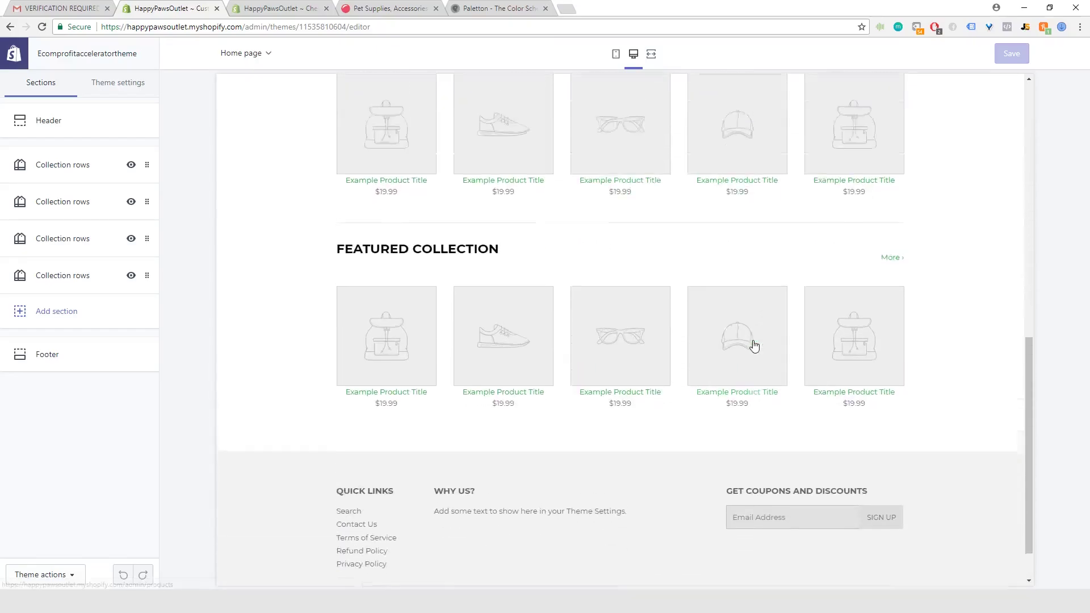
{"action": "scroll", "coordinate": [749, 344], "scroll_direction": "up", "scroll_amount": 10}
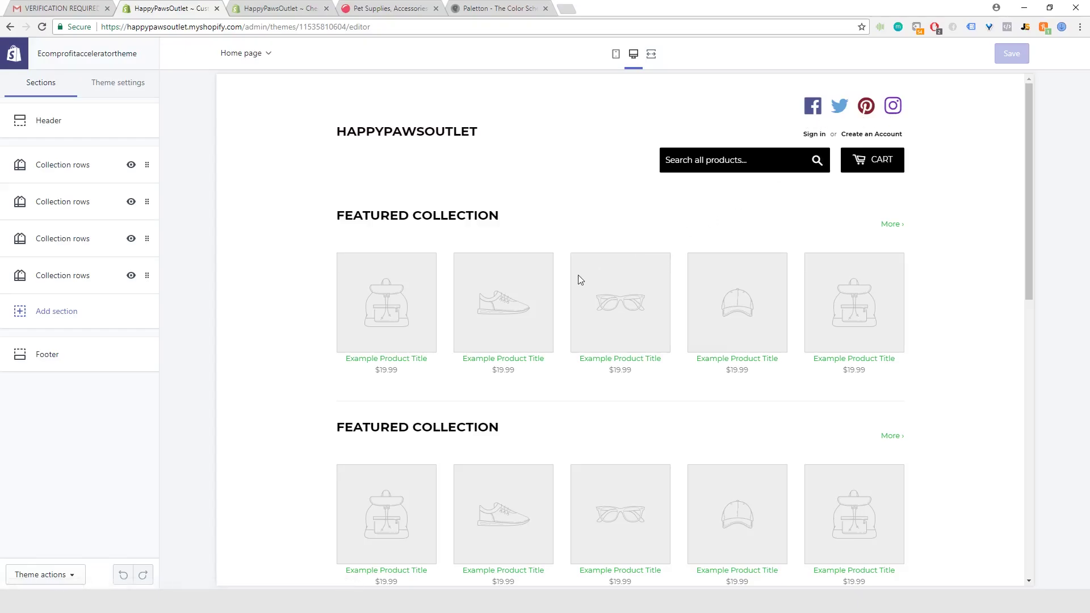
{"action": "scroll", "coordinate": [577, 270], "scroll_direction": "down", "scroll_amount": 9}
{"action": "scroll", "coordinate": [531, 397], "scroll_direction": "down", "scroll_amount": 3}
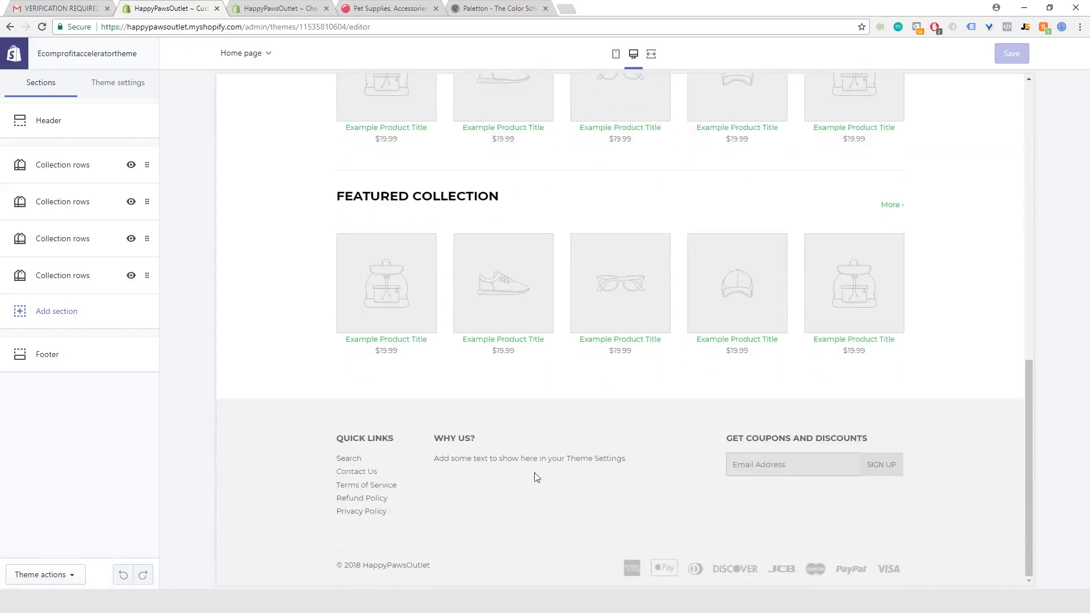
{"action": "scroll", "coordinate": [430, 360], "scroll_direction": "up", "scroll_amount": 14}
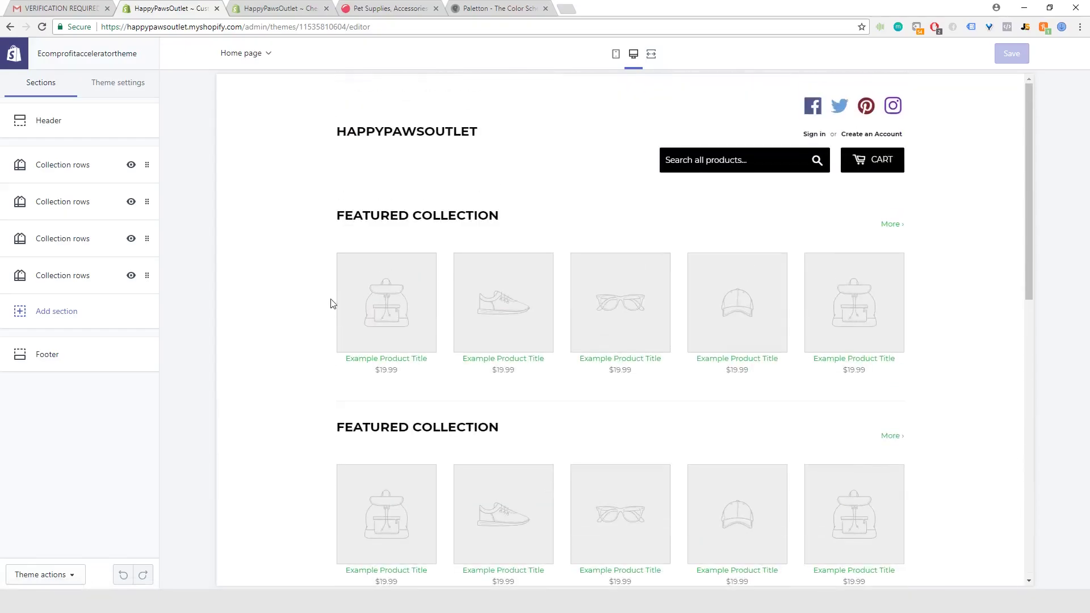
- Try the capitalised "Main Menu" as the header's navigation menu
{"action": "left_click", "coordinate": [75, 127]}
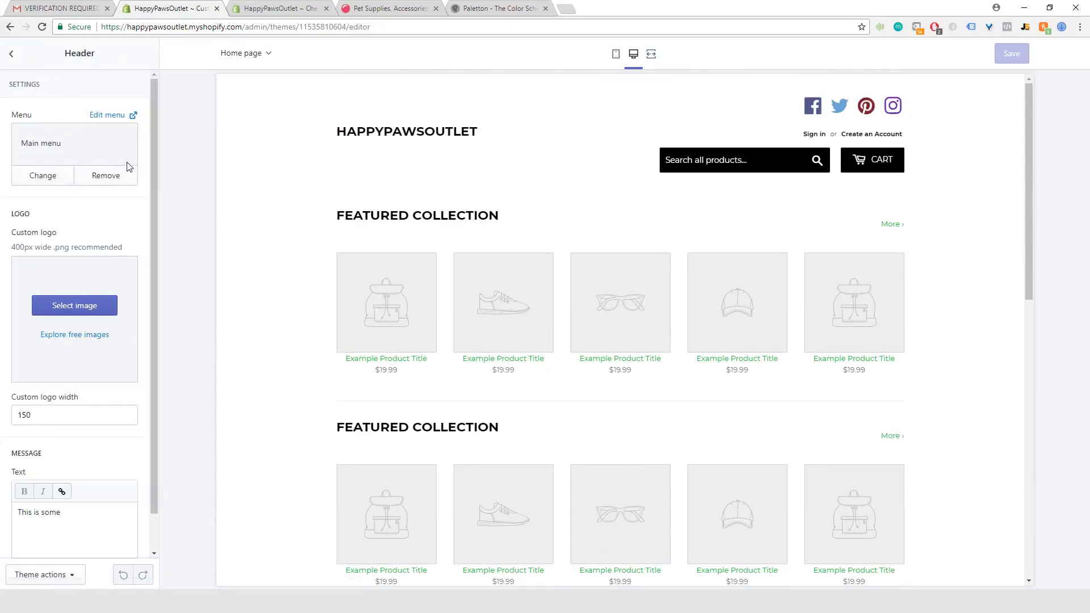
{"action": "left_click", "coordinate": [49, 178]}
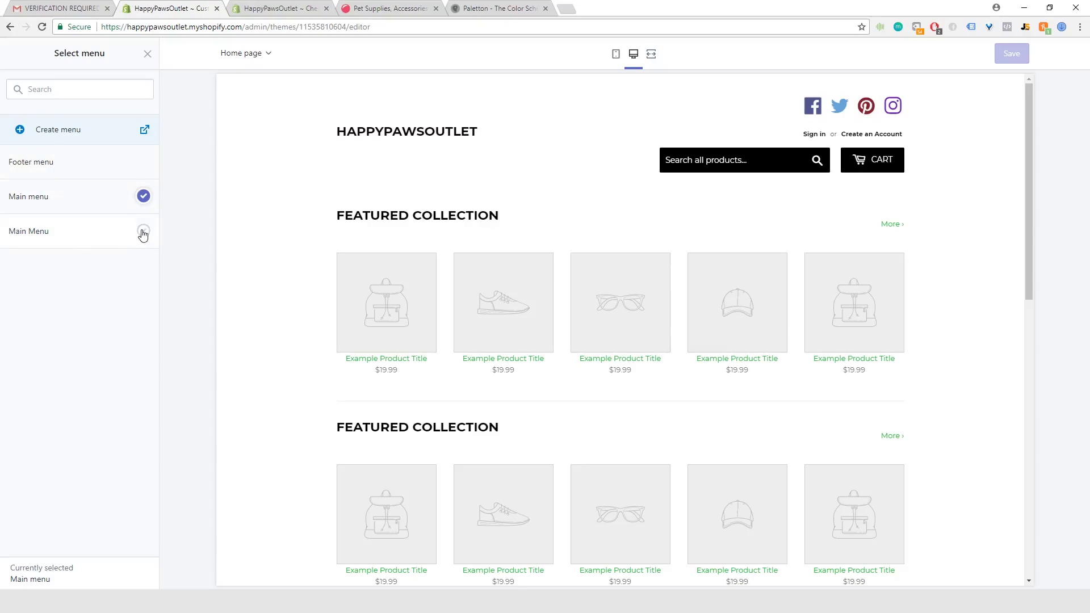
{"action": "left_click", "coordinate": [143, 231]}
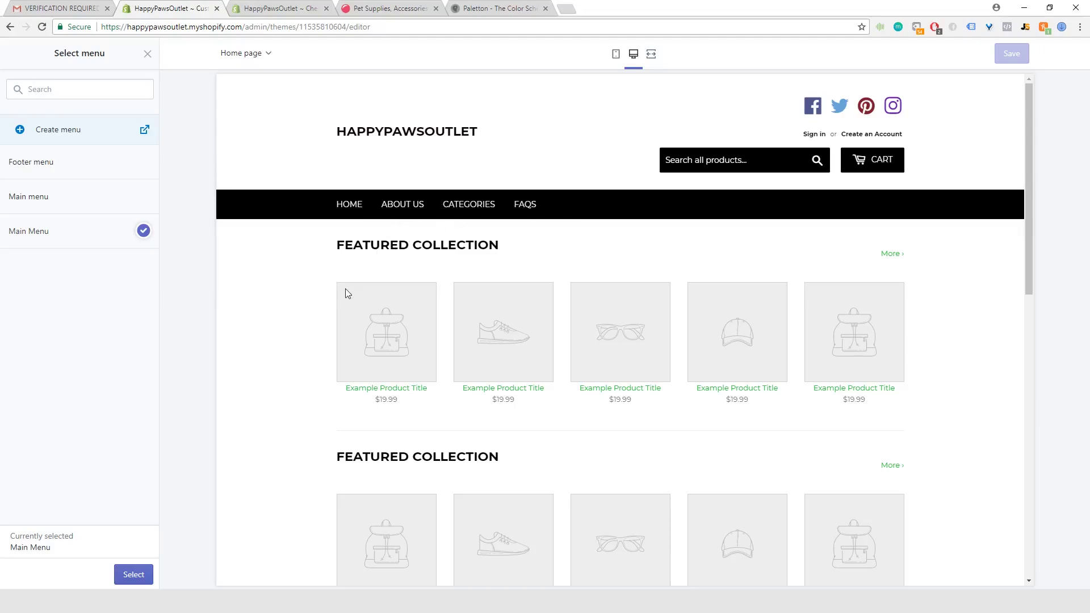
- Follow the About Us link in the previewed navigation and review that page in the desktop preview
{"action": "left_click", "coordinate": [402, 205]}
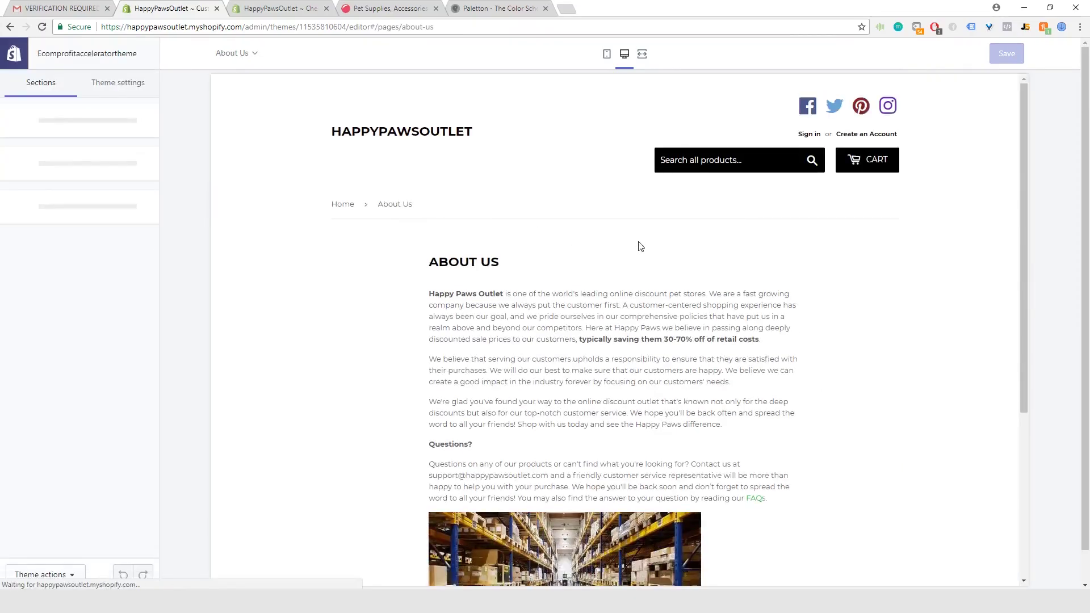
{"action": "scroll", "coordinate": [634, 298], "scroll_direction": "down", "scroll_amount": 3}
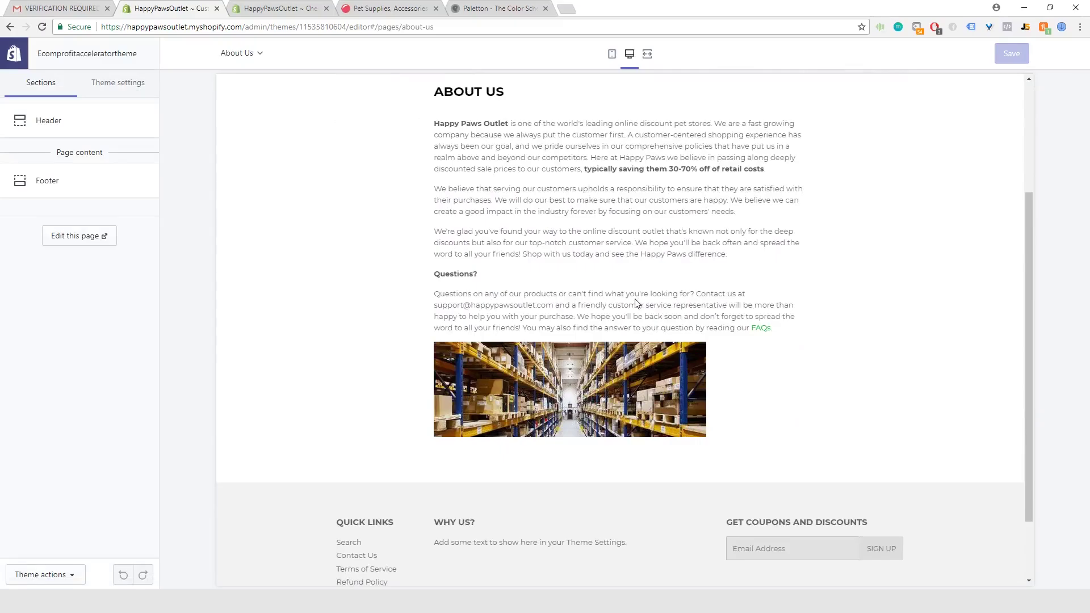
{"action": "scroll", "coordinate": [636, 304], "scroll_direction": "up", "scroll_amount": 1}
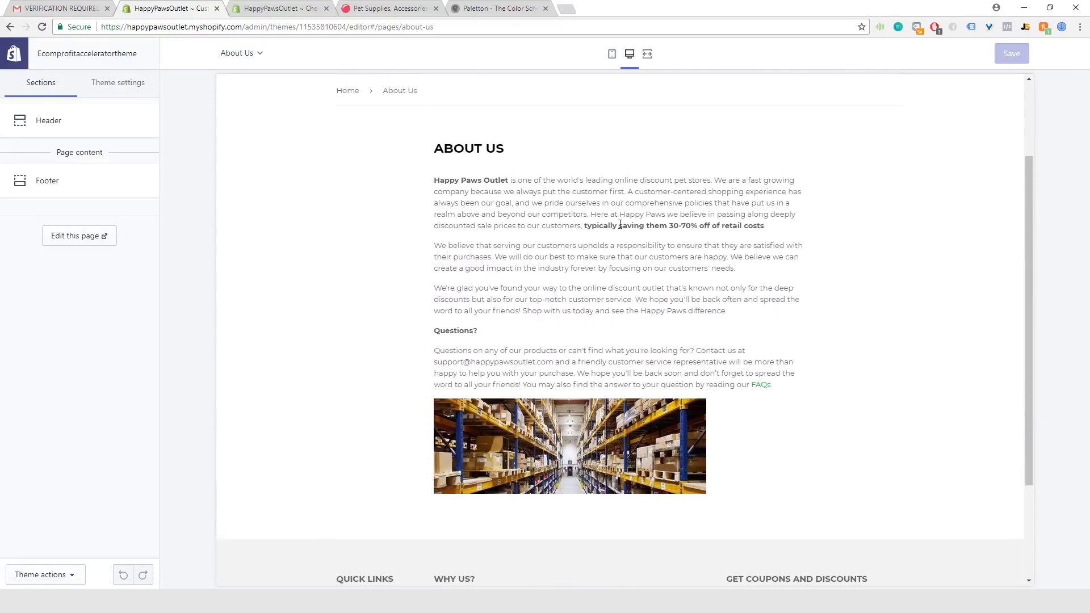
{"action": "scroll", "coordinate": [716, 402], "scroll_direction": "up", "scroll_amount": 2}
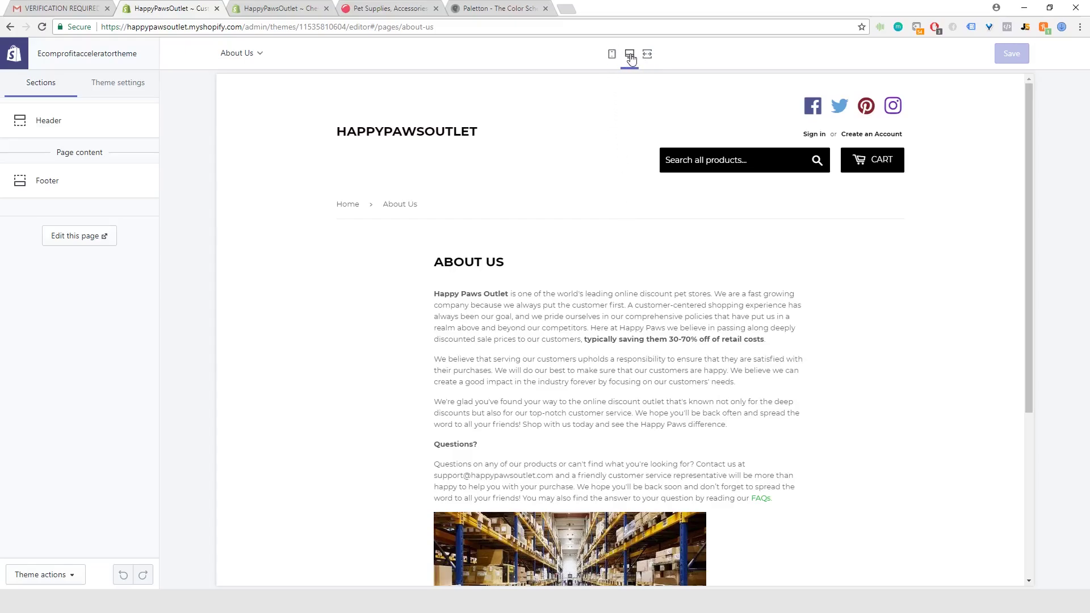
{"action": "scroll", "coordinate": [604, 246], "scroll_direction": "down", "scroll_amount": 4}
{"action": "scroll", "coordinate": [602, 244], "scroll_direction": "up", "scroll_amount": 4}
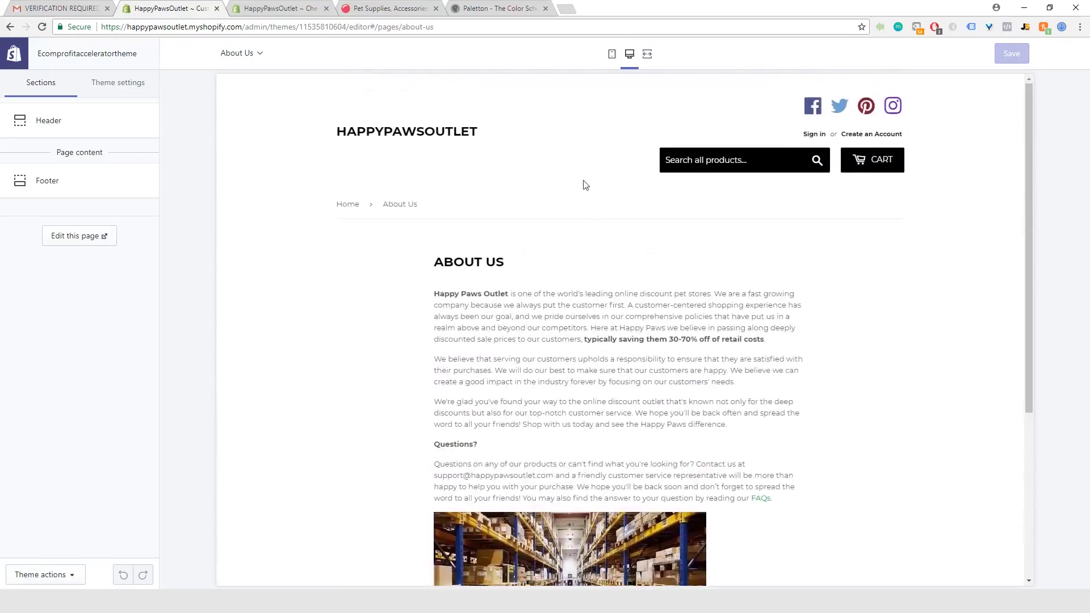
- Switch the preview to the mobile layout and review the About Us page from start to end
{"action": "left_click", "coordinate": [611, 54]}
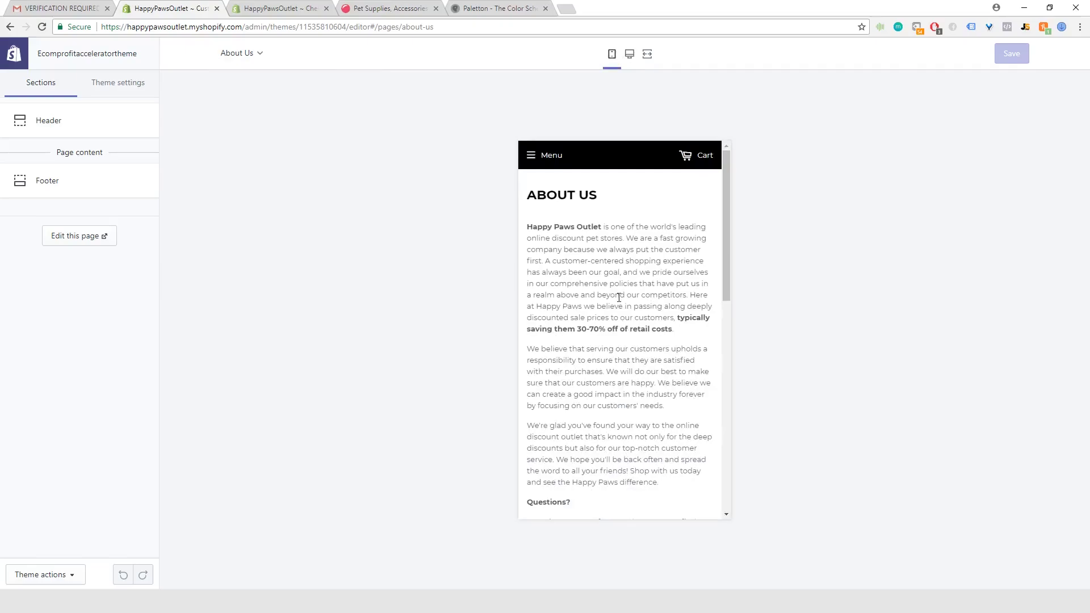
{"action": "scroll", "coordinate": [618, 297], "scroll_direction": "down", "scroll_amount": 3}
{"action": "scroll", "coordinate": [618, 297], "scroll_direction": "up", "scroll_amount": 3}
{"action": "scroll", "coordinate": [618, 297], "scroll_direction": "down", "scroll_amount": 5}
{"action": "scroll", "coordinate": [619, 297], "scroll_direction": "up", "scroll_amount": 5}
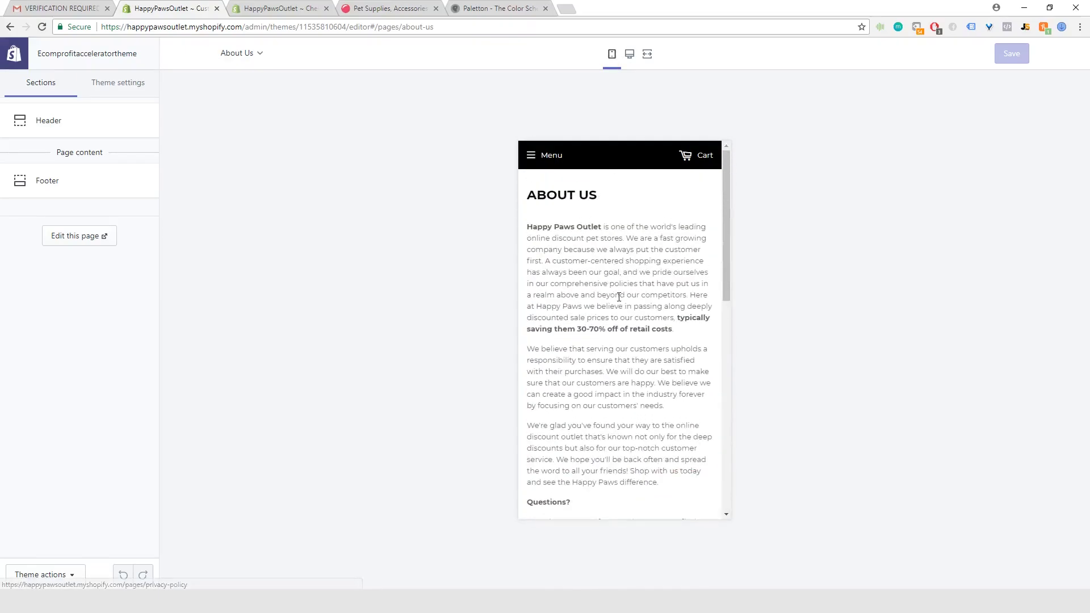
- Go to the home page through the mobile store menu and examine how the featured collections stack on mobile
{"action": "left_click", "coordinate": [537, 157]}
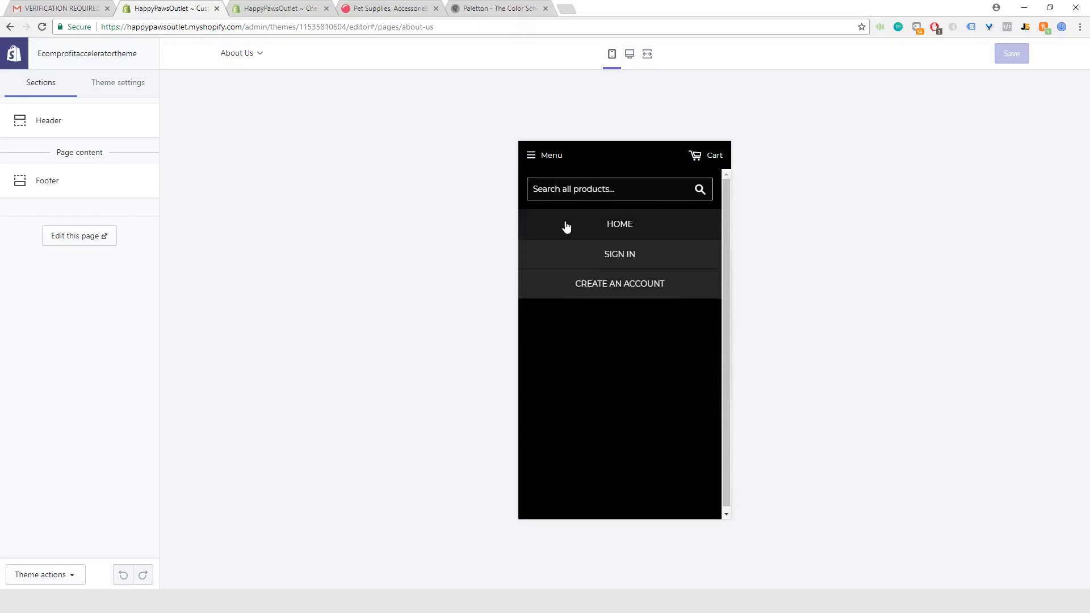
{"action": "left_click", "coordinate": [621, 224]}
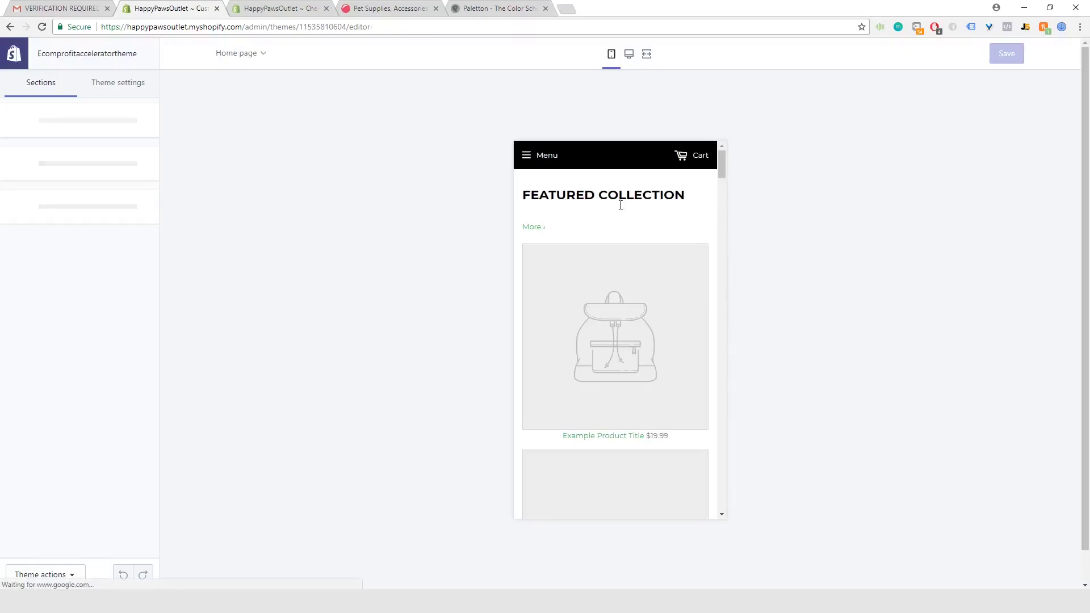
{"action": "scroll", "coordinate": [618, 229], "scroll_direction": "down", "scroll_amount": 6}
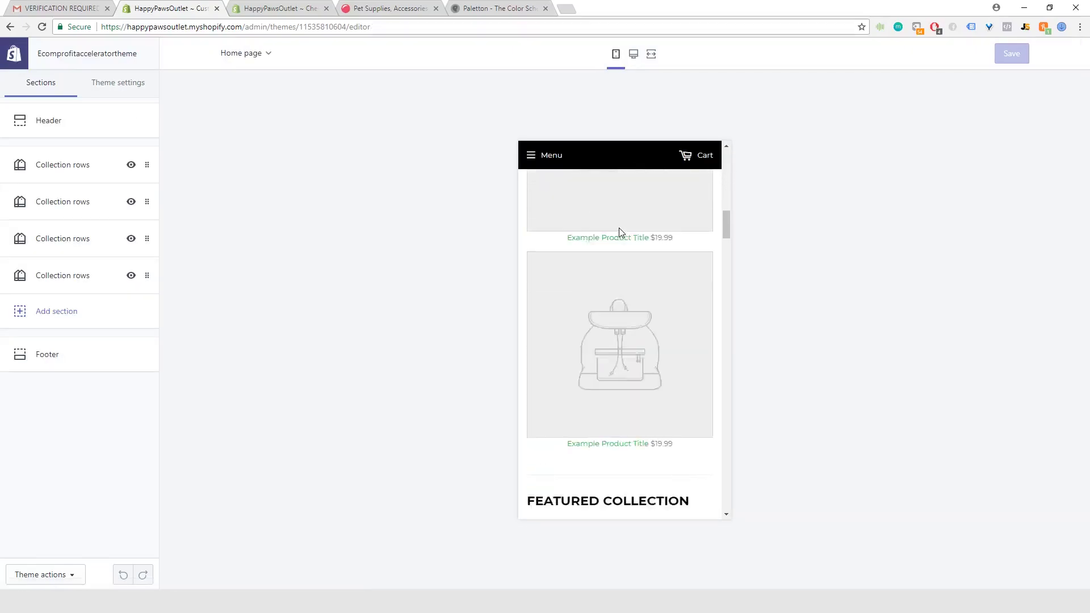
{"action": "scroll", "coordinate": [619, 227], "scroll_direction": "up", "scroll_amount": 6}
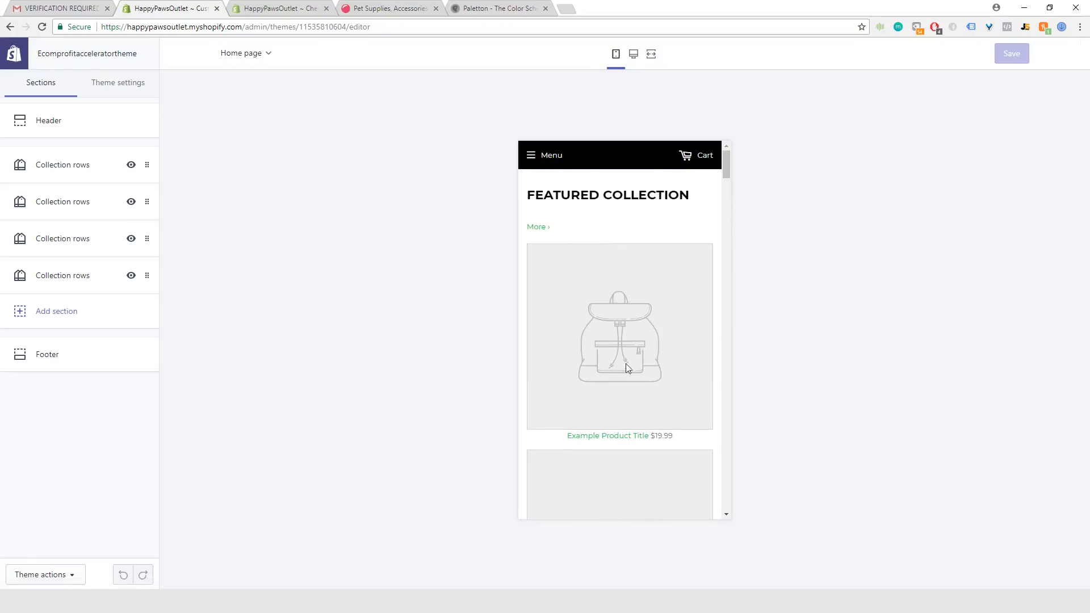
{"action": "scroll", "coordinate": [626, 367], "scroll_direction": "down", "scroll_amount": 10}
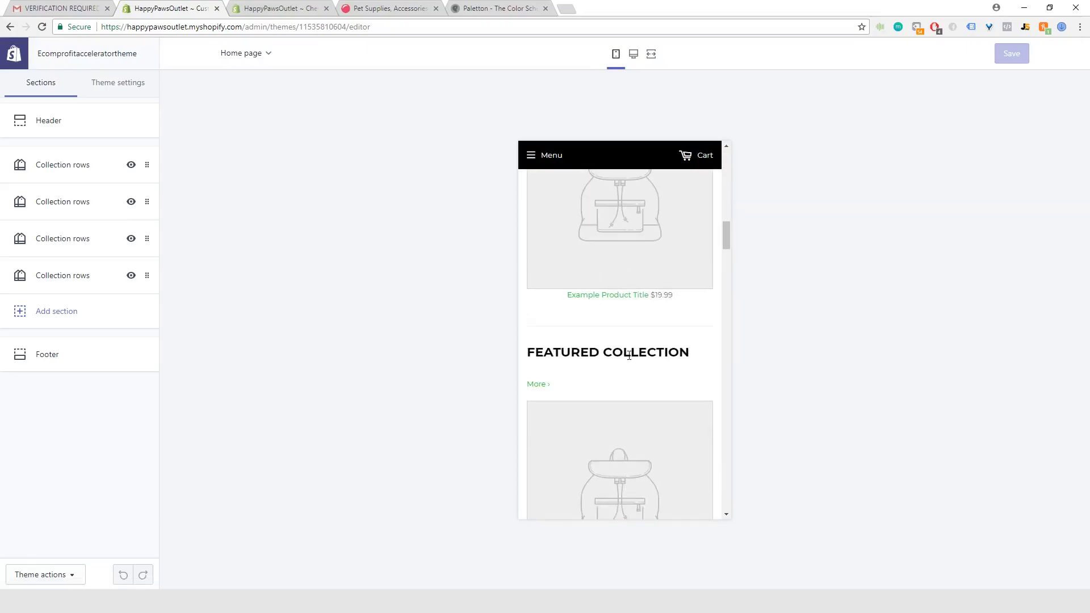
{"action": "scroll", "coordinate": [628, 355], "scroll_direction": "up", "scroll_amount": 8}
{"action": "scroll", "coordinate": [628, 355], "scroll_direction": "up", "scroll_amount": 2}
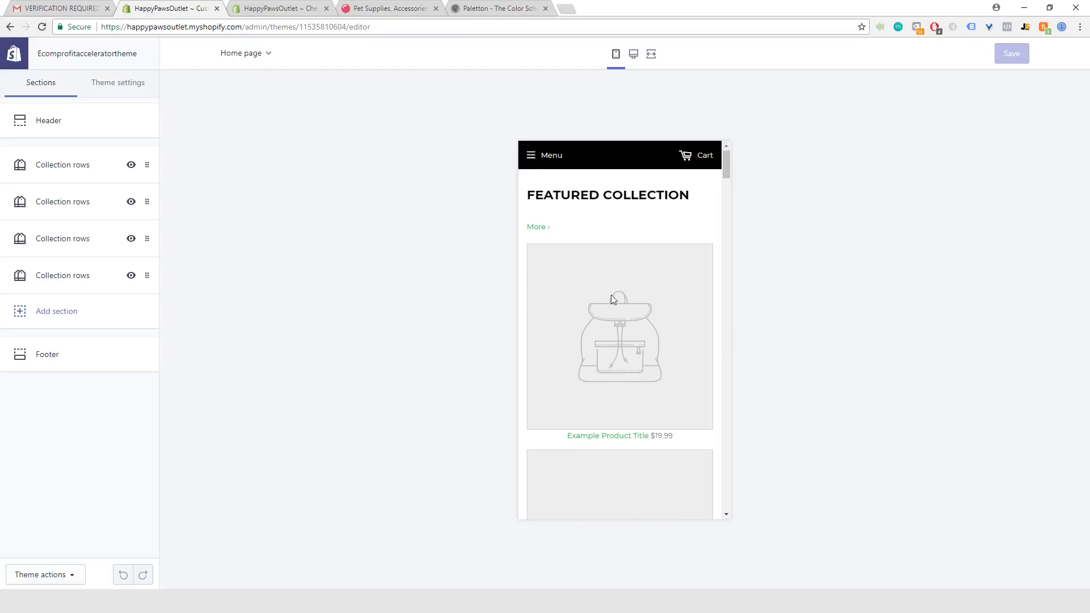
{"action": "scroll", "coordinate": [610, 295], "scroll_direction": "down", "scroll_amount": 10}
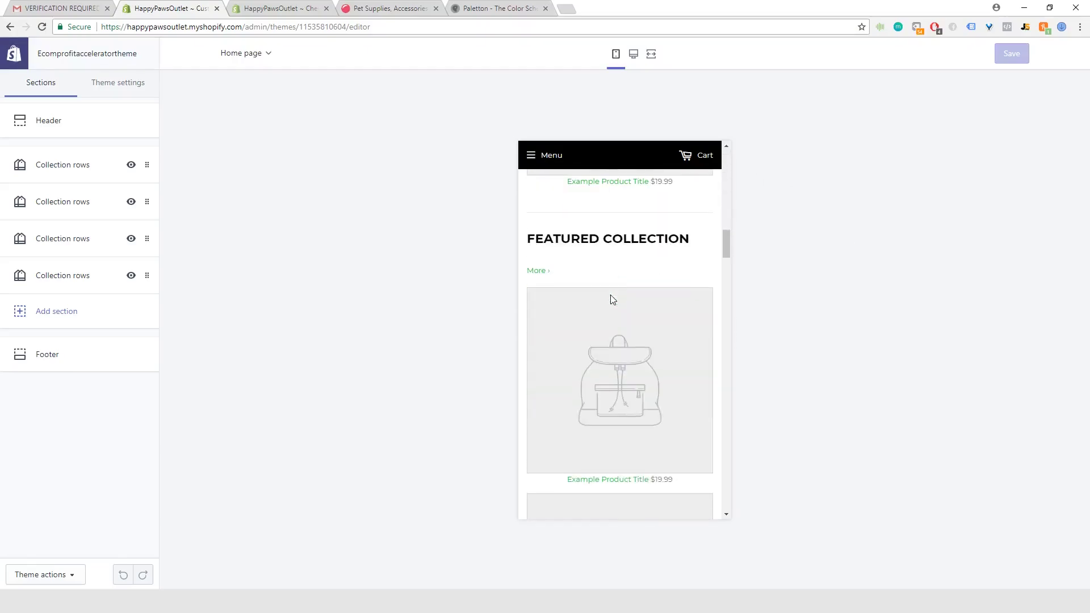
{"action": "scroll", "coordinate": [611, 294], "scroll_direction": "up", "scroll_amount": 5}
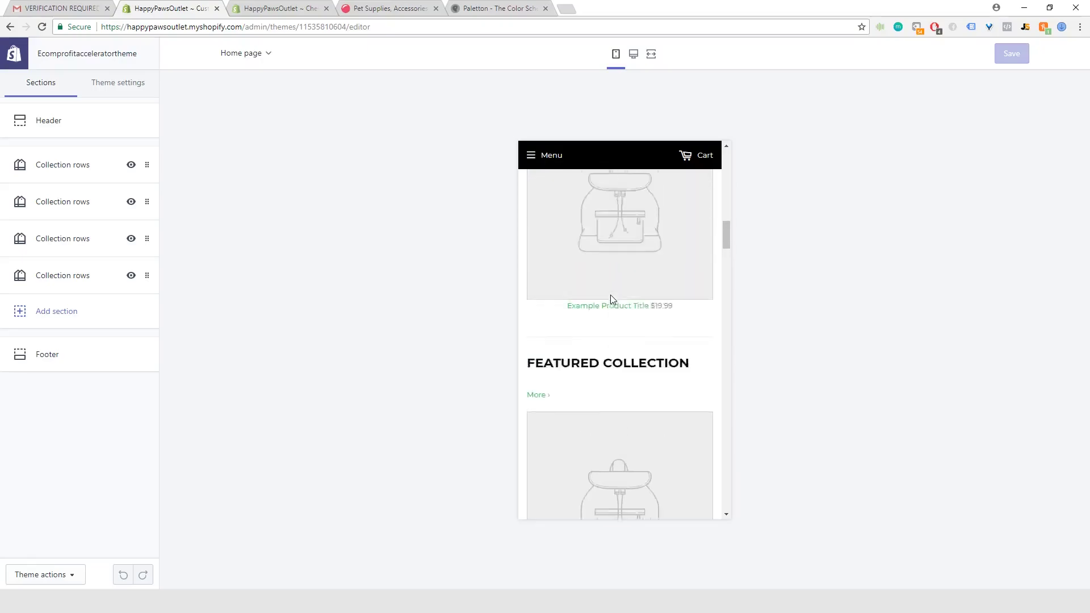
{"action": "scroll", "coordinate": [611, 294], "scroll_direction": "up", "scroll_amount": 4}
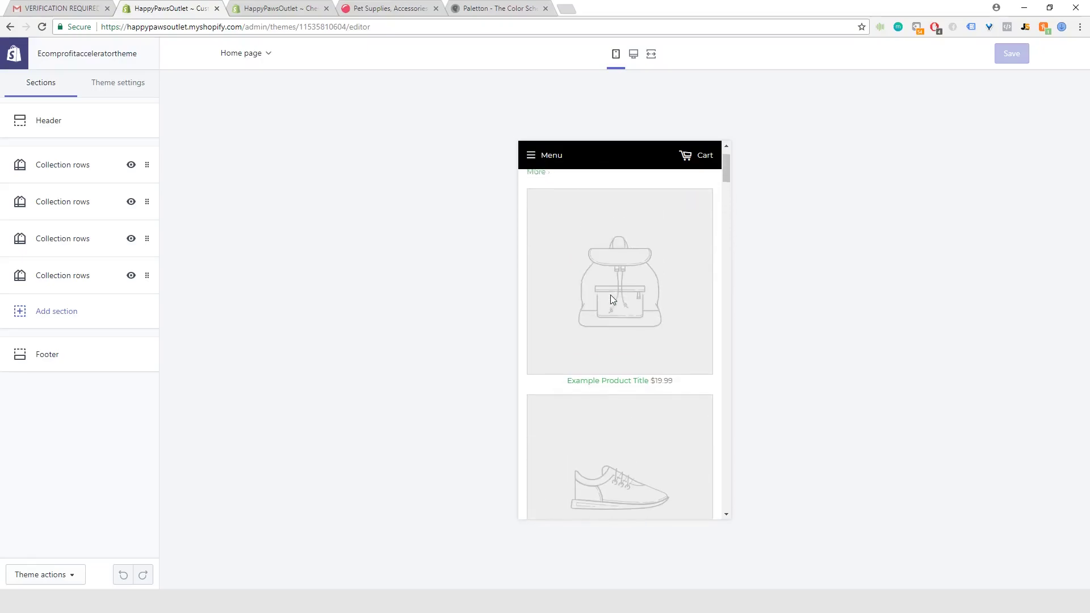
- Return the preview to the desktop layout and assign the capitalised "Main Menu" as the header's menu
{"action": "left_click", "coordinate": [634, 54]}
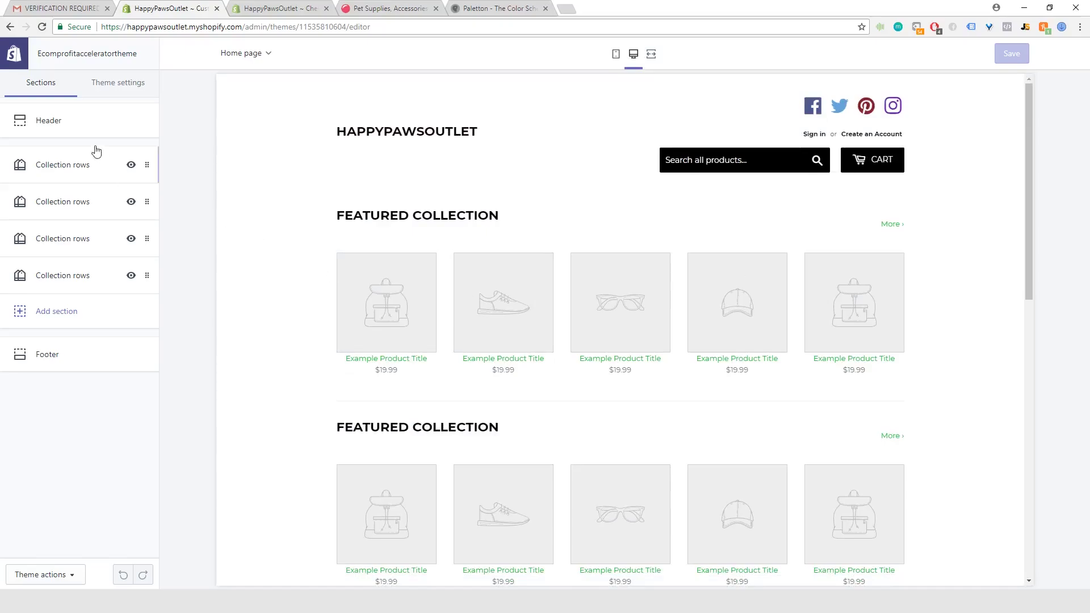
{"action": "left_click", "coordinate": [62, 130]}
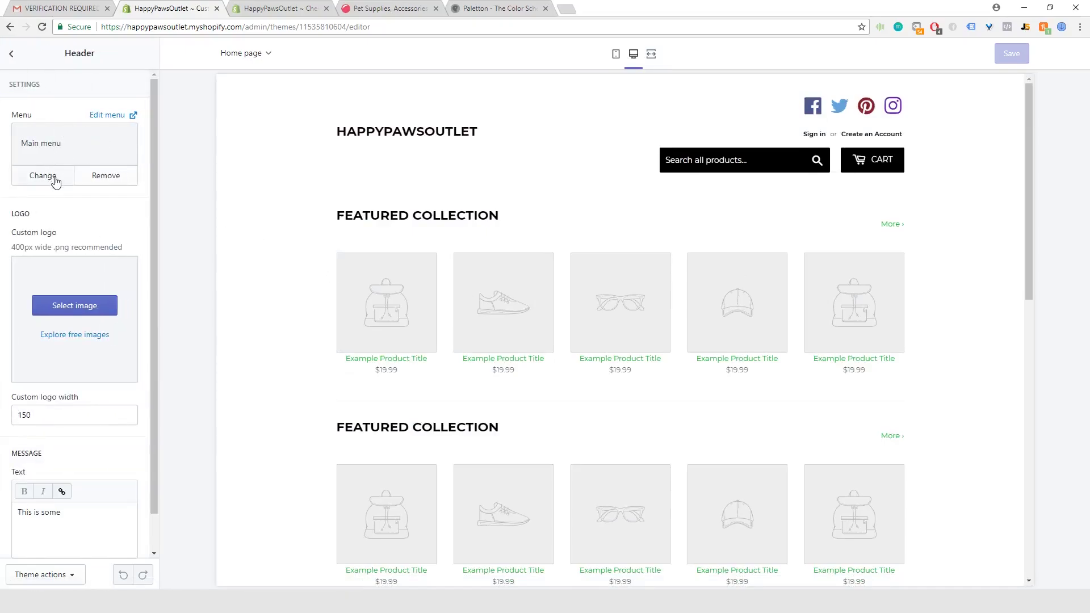
{"action": "left_click", "coordinate": [47, 175]}
{"action": "left_click", "coordinate": [76, 235]}
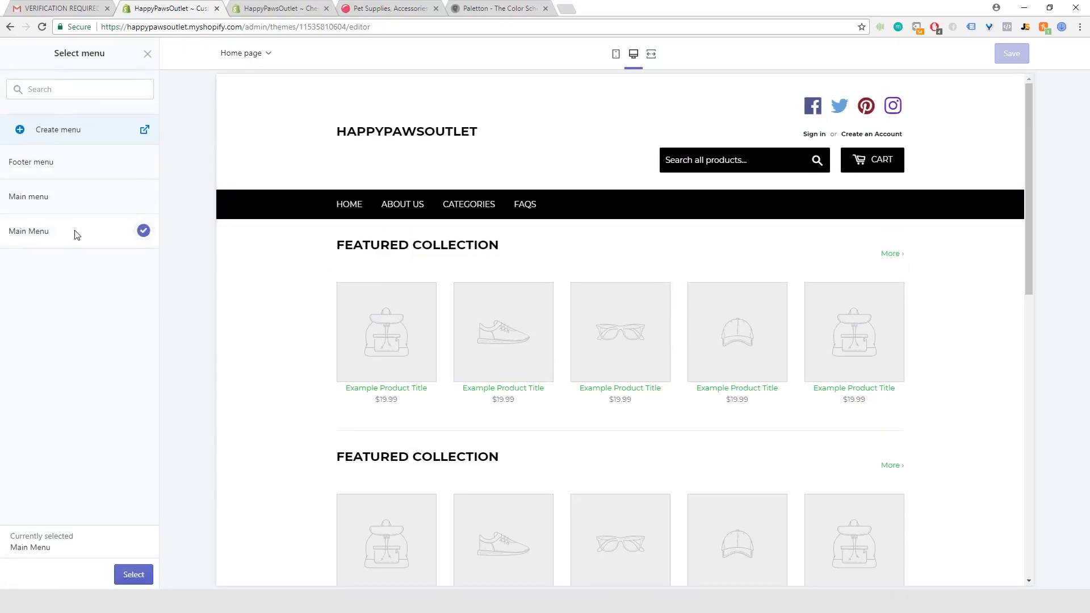
{"action": "left_click", "coordinate": [136, 575]}
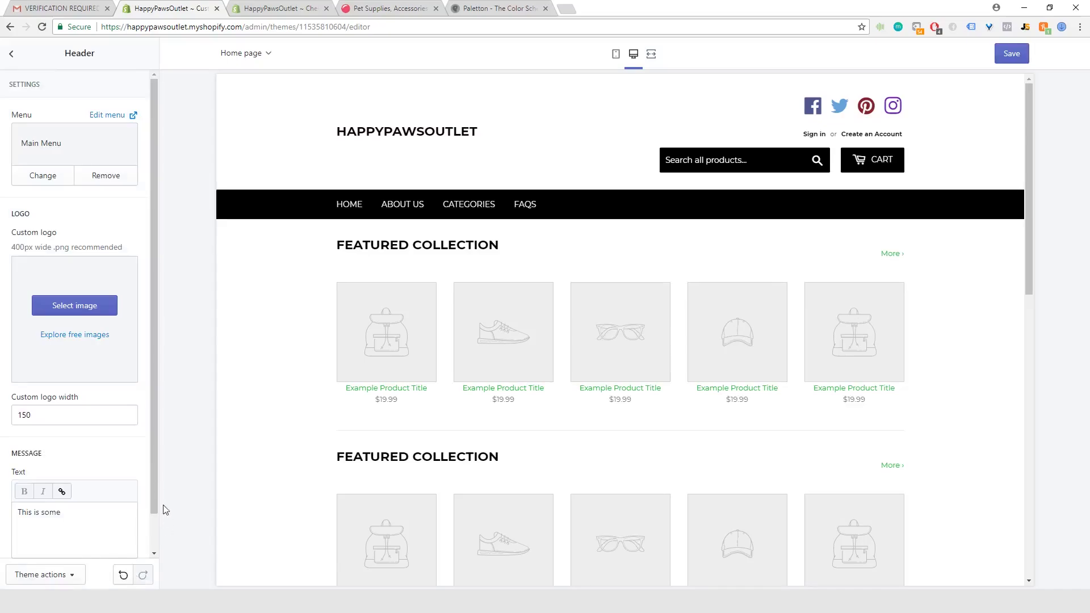
- Upload the Happy Paws logo PNG from the Desktop folder and apply it as the header's custom logo
{"action": "left_click", "coordinate": [89, 311]}
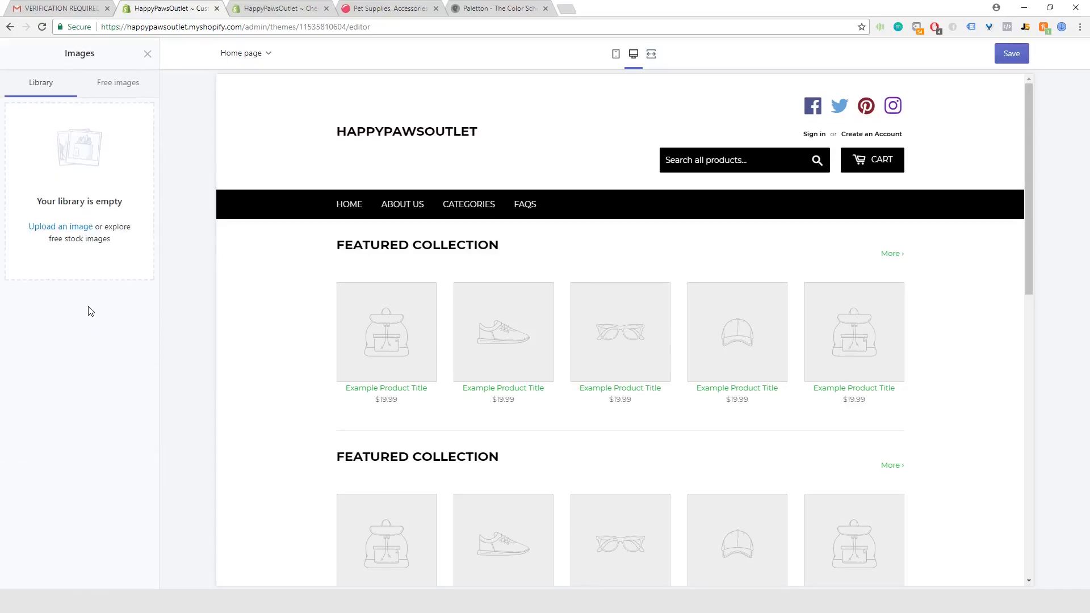
{"action": "left_click", "coordinate": [64, 228]}
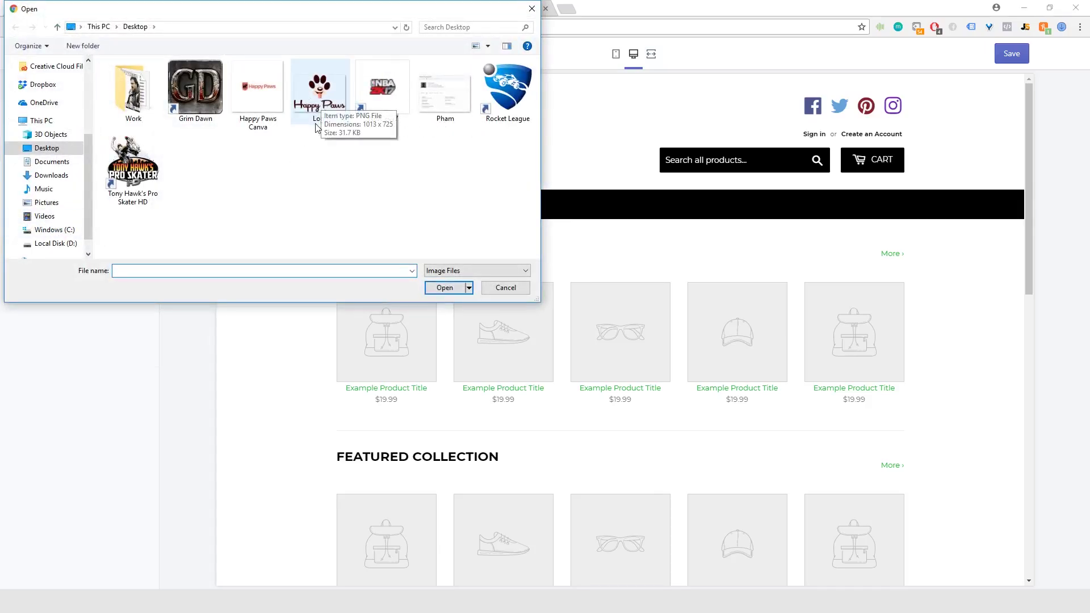
{"action": "left_click", "coordinate": [321, 106]}
{"action": "left_click", "coordinate": [444, 289]}
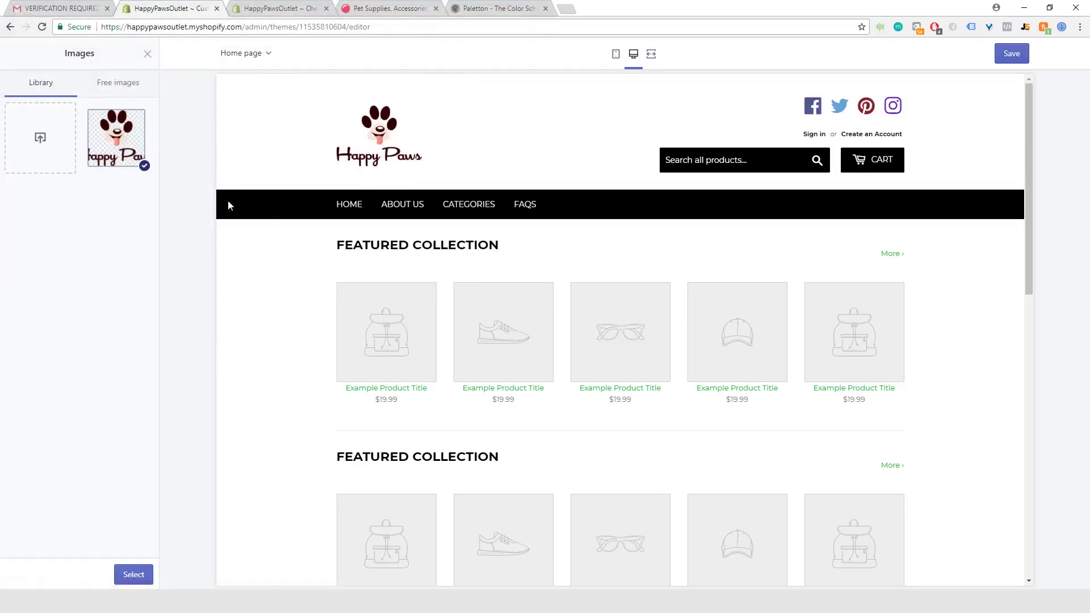
{"action": "left_click", "coordinate": [129, 574]}
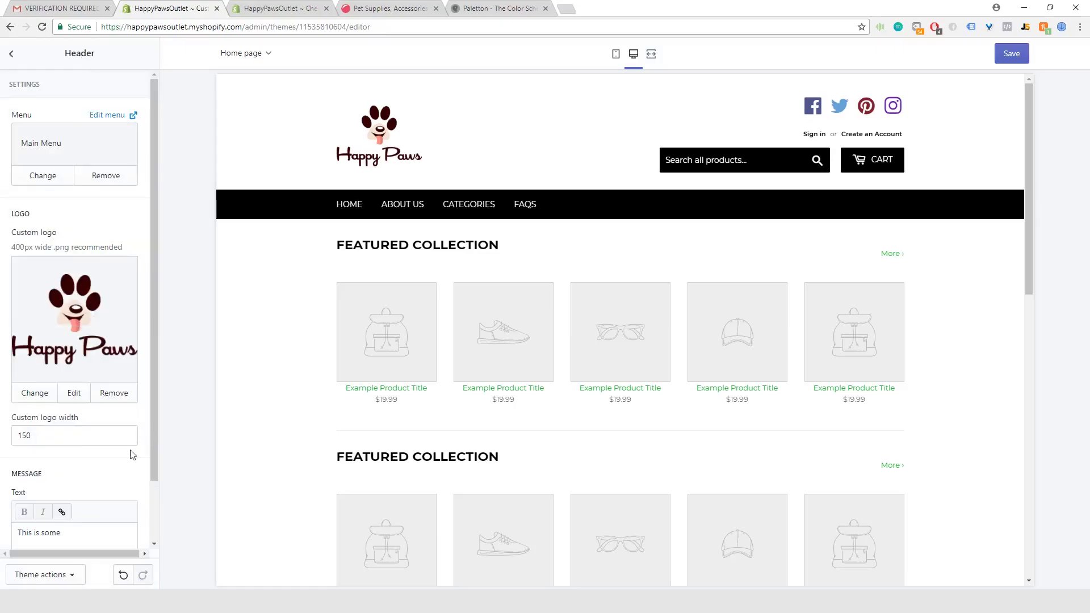
{"action": "scroll", "coordinate": [71, 406], "scroll_direction": "down", "scroll_amount": 2}
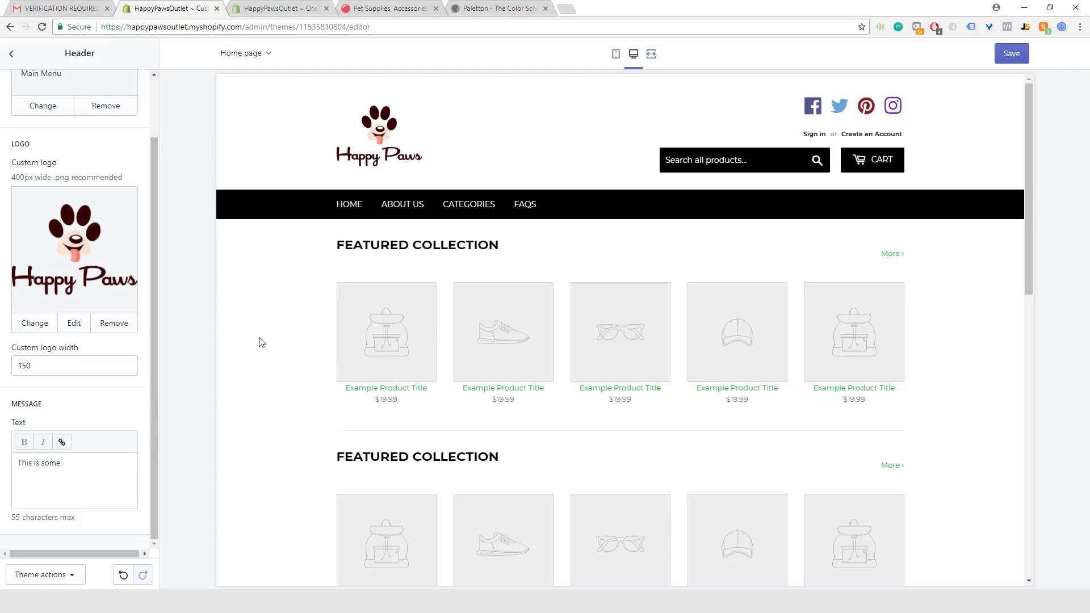
- Review the header's logo, logo width and message settings, and return to the list of sections
{"action": "scroll", "coordinate": [86, 452], "scroll_direction": "up", "scroll_amount": 2}
{"action": "scroll", "coordinate": [85, 454], "scroll_direction": "down", "scroll_amount": 2}
{"action": "scroll", "coordinate": [573, 362], "scroll_direction": "down", "scroll_amount": 10}
{"action": "scroll", "coordinate": [574, 364], "scroll_direction": "up", "scroll_amount": 10}
{"action": "scroll", "coordinate": [63, 196], "scroll_direction": "up", "scroll_amount": 2}
{"action": "scroll", "coordinate": [91, 267], "scroll_direction": "down", "scroll_amount": 2}
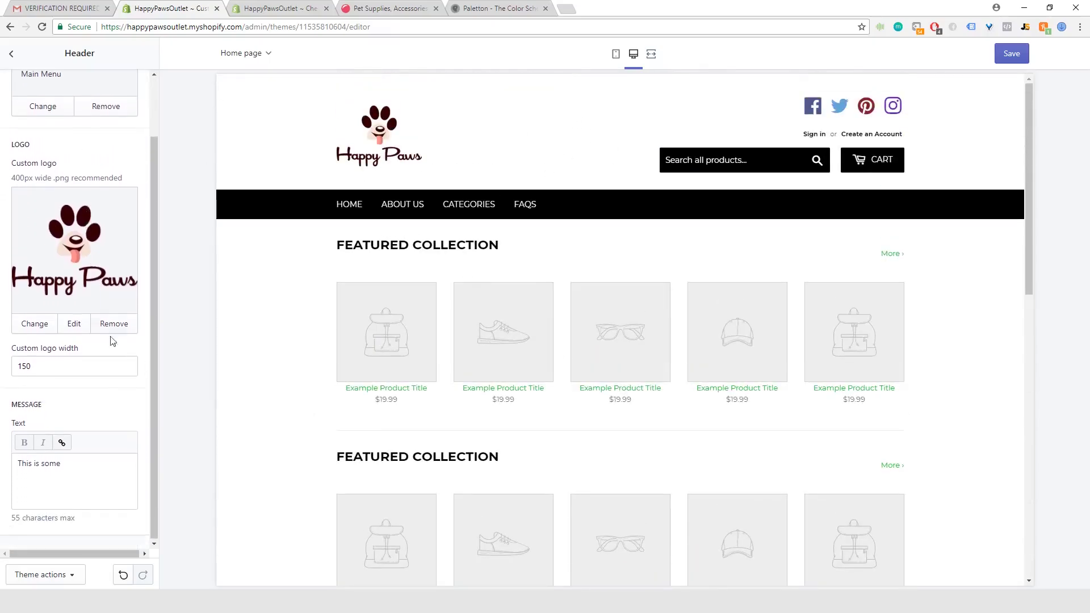
{"action": "left_click", "coordinate": [13, 55]}
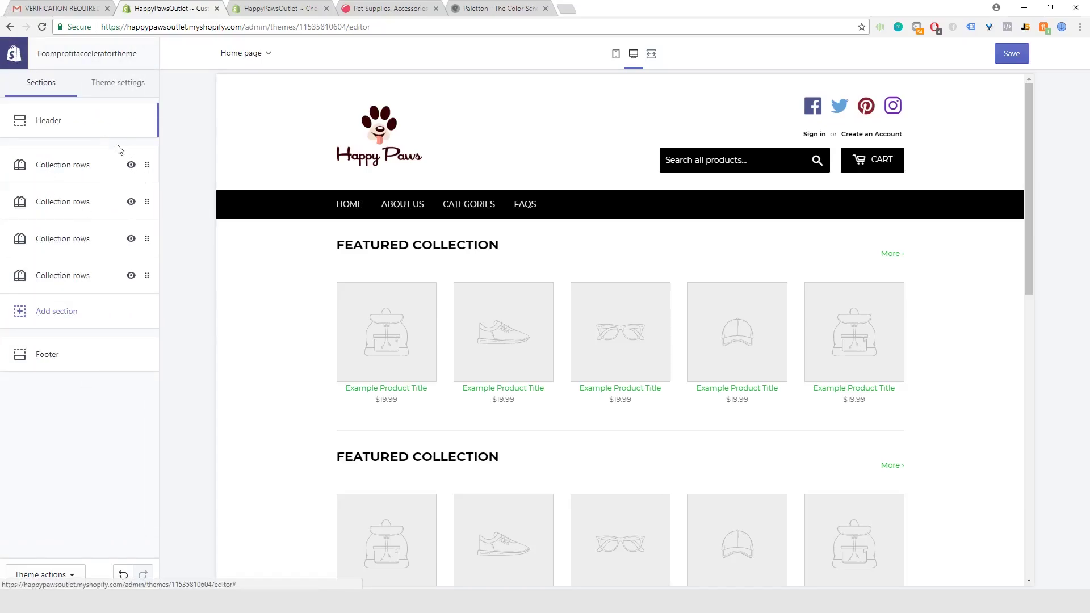
- Examine the first Collection rows section's settings and compare it with the product rows on the PetSmart home page
{"action": "left_click", "coordinate": [93, 174]}
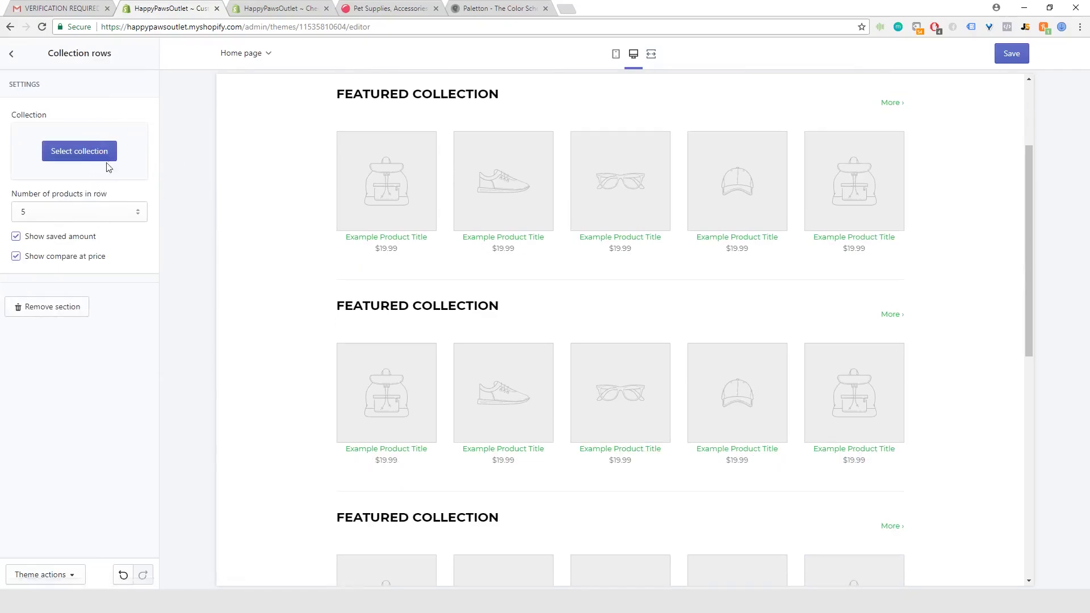
{"action": "left_click", "coordinate": [374, 10]}
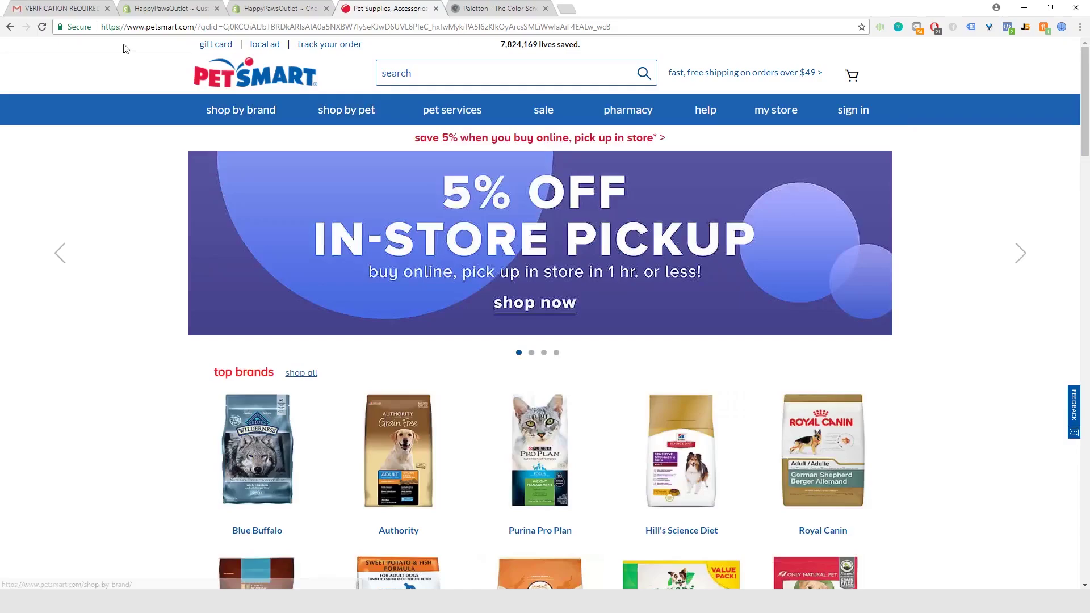
{"action": "left_click", "coordinate": [155, 8]}
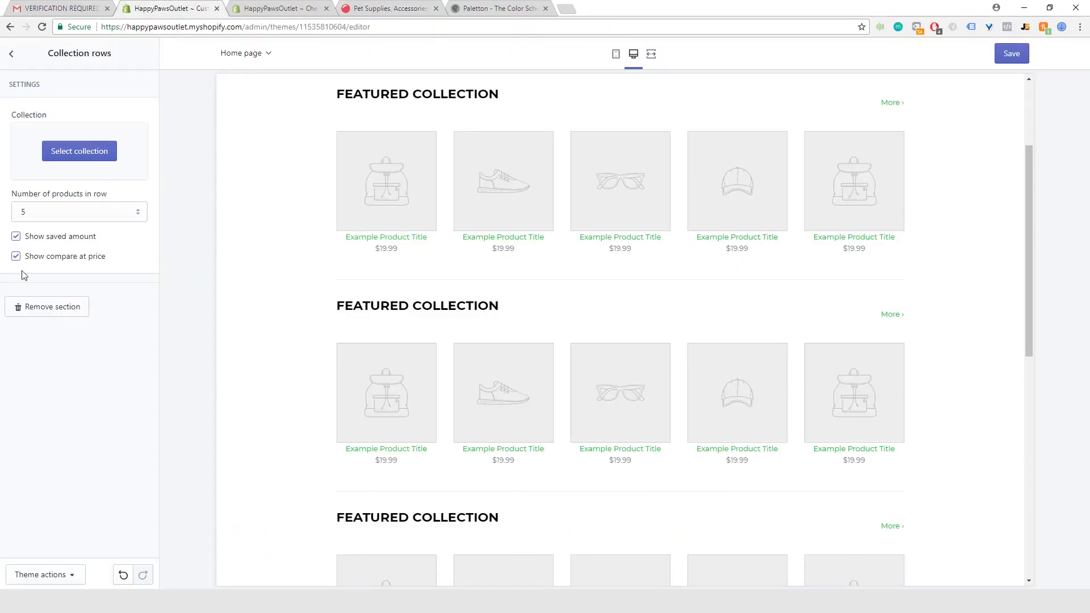
{"action": "left_click", "coordinate": [11, 54]}
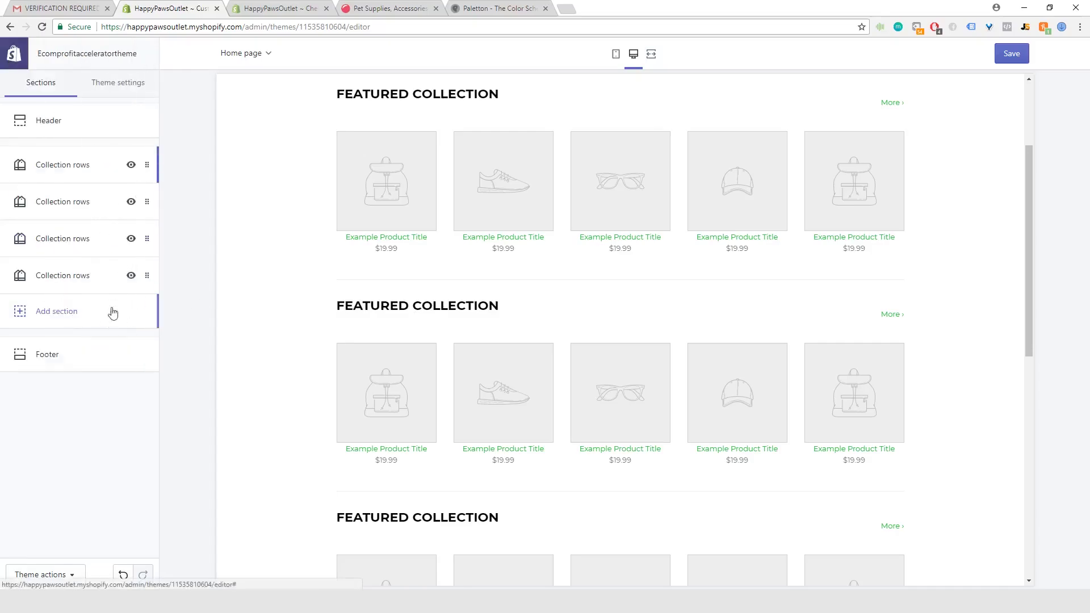
- Examine the footer's Quick links content and the Contact Us page it links to, and return to the home page
{"action": "left_click", "coordinate": [81, 359]}
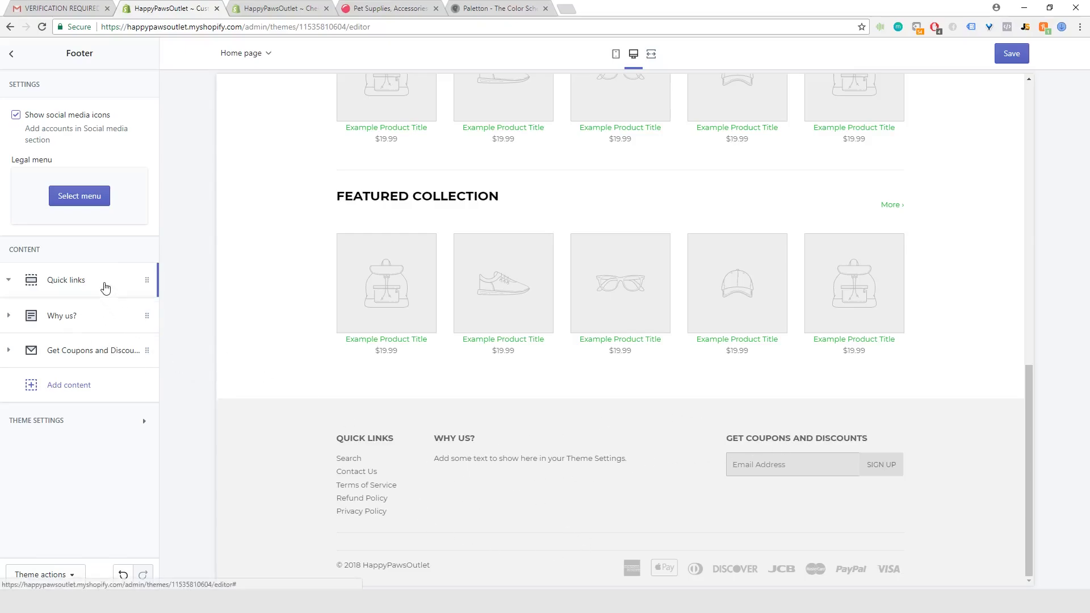
{"action": "left_click", "coordinate": [104, 284]}
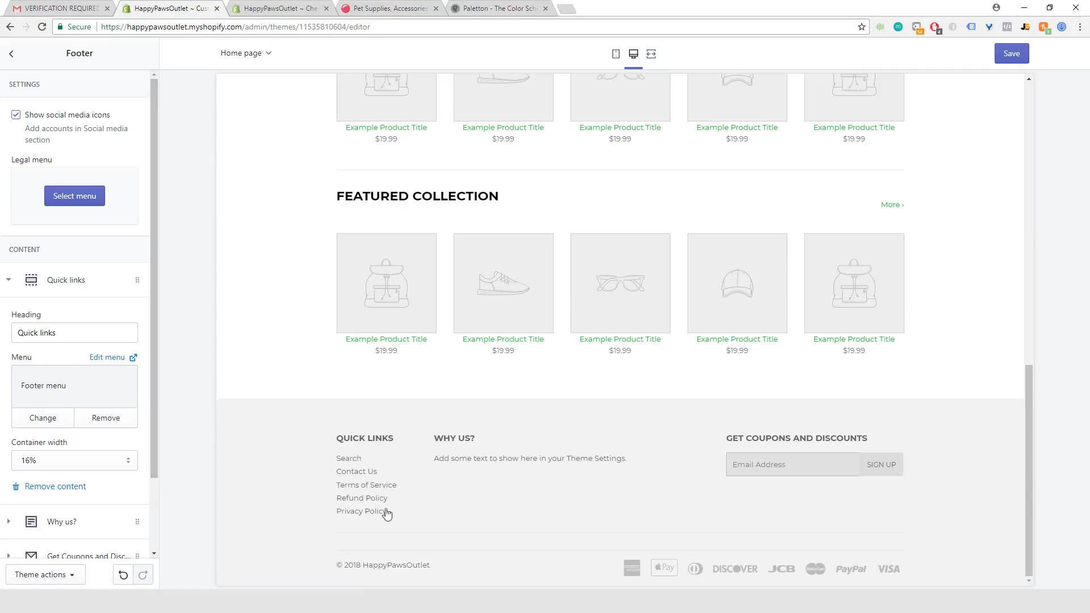
{"action": "left_click", "coordinate": [365, 474]}
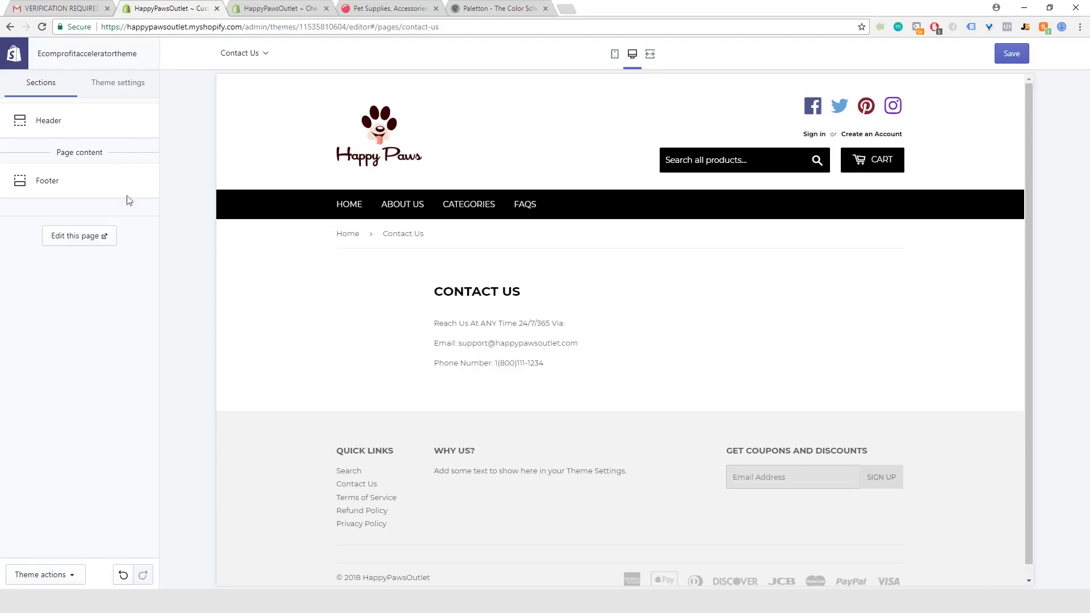
{"action": "left_click", "coordinate": [62, 184]}
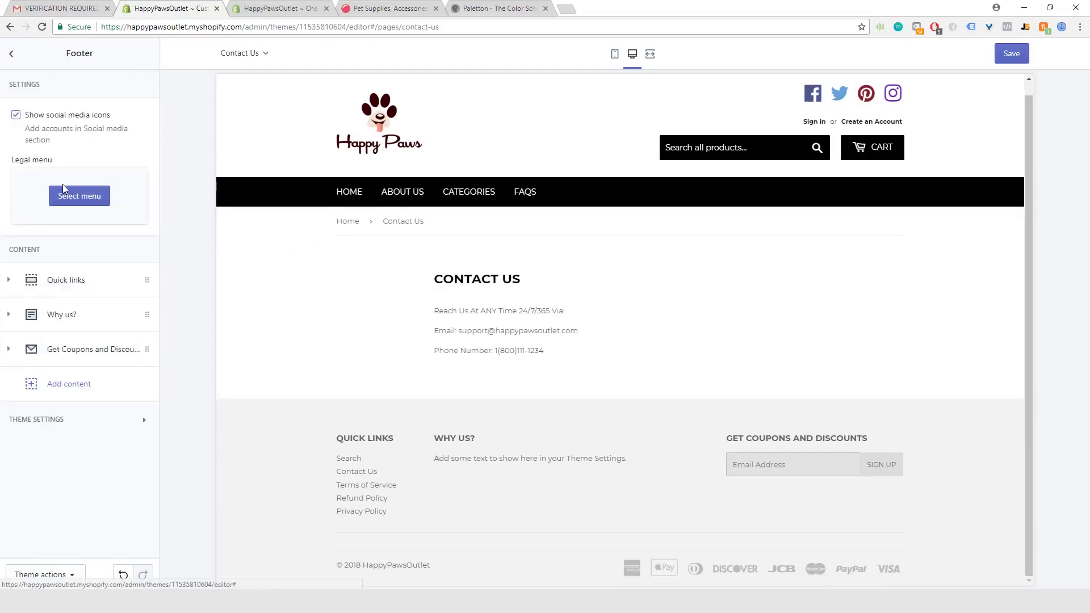
{"action": "left_click", "coordinate": [353, 195]}
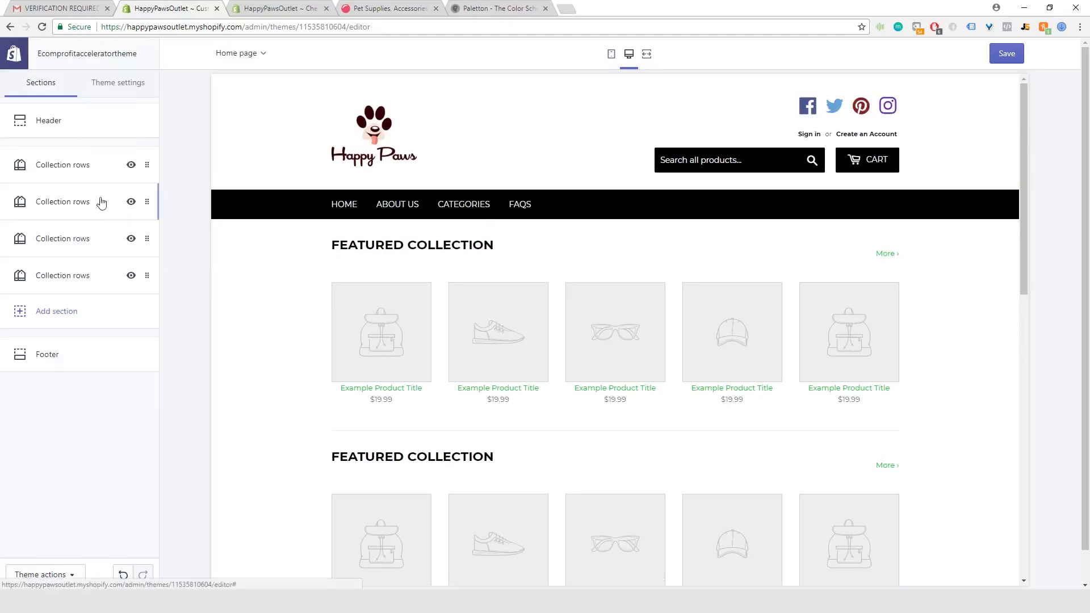
- Copy the About Us sentence running from "Here at Happy Paws we believe" to "30-70% off of retail costs." for the footer's "Why us?" text
{"action": "left_click", "coordinate": [70, 355]}
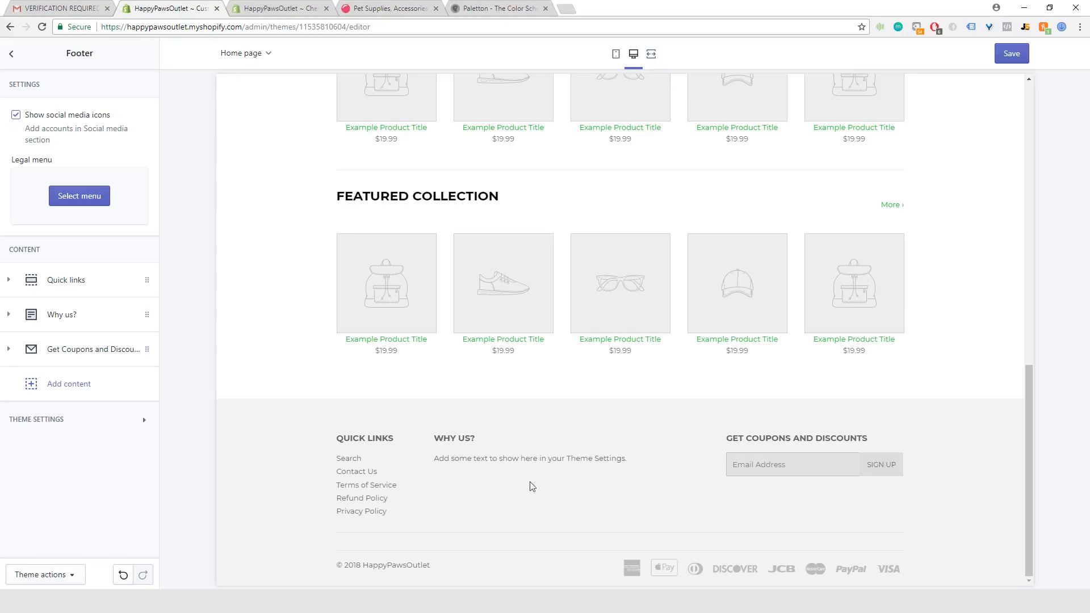
{"action": "left_click", "coordinate": [111, 319]}
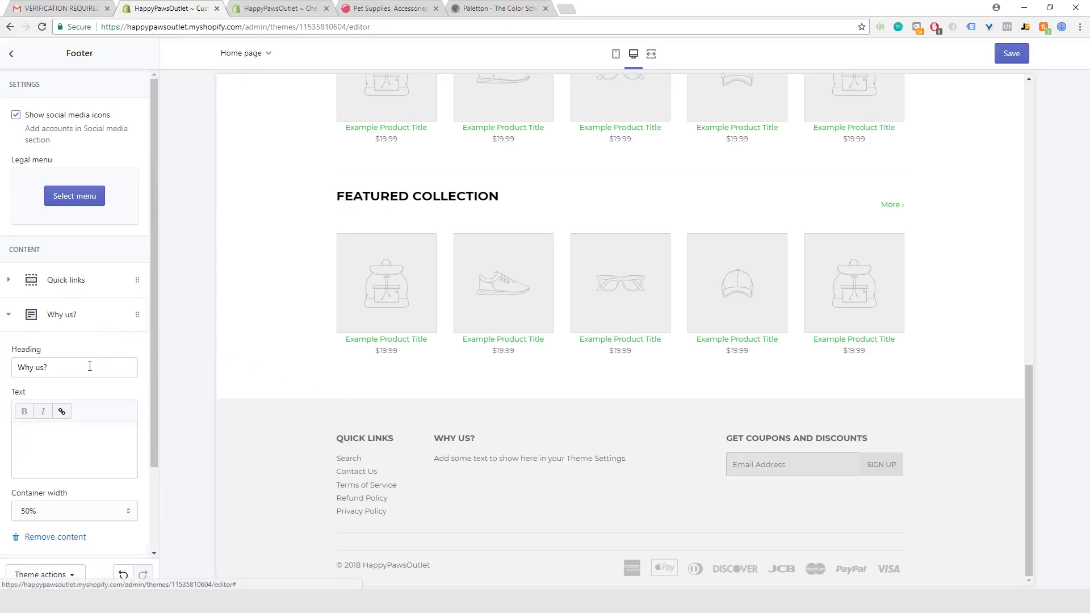
{"action": "left_click", "coordinate": [66, 436]}
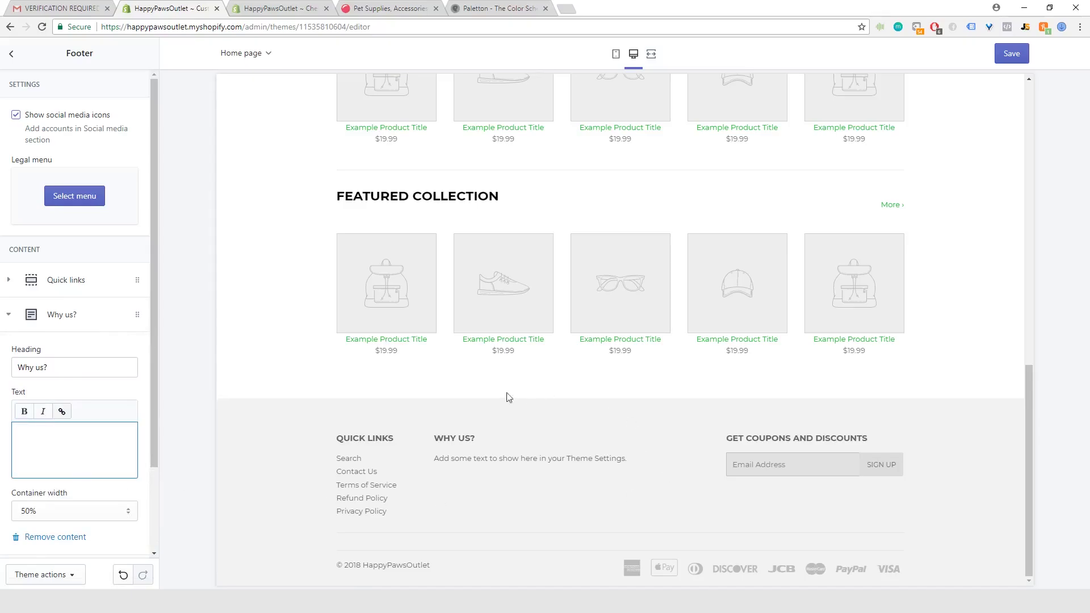
{"action": "scroll", "coordinate": [516, 490], "scroll_direction": "up", "scroll_amount": 10}
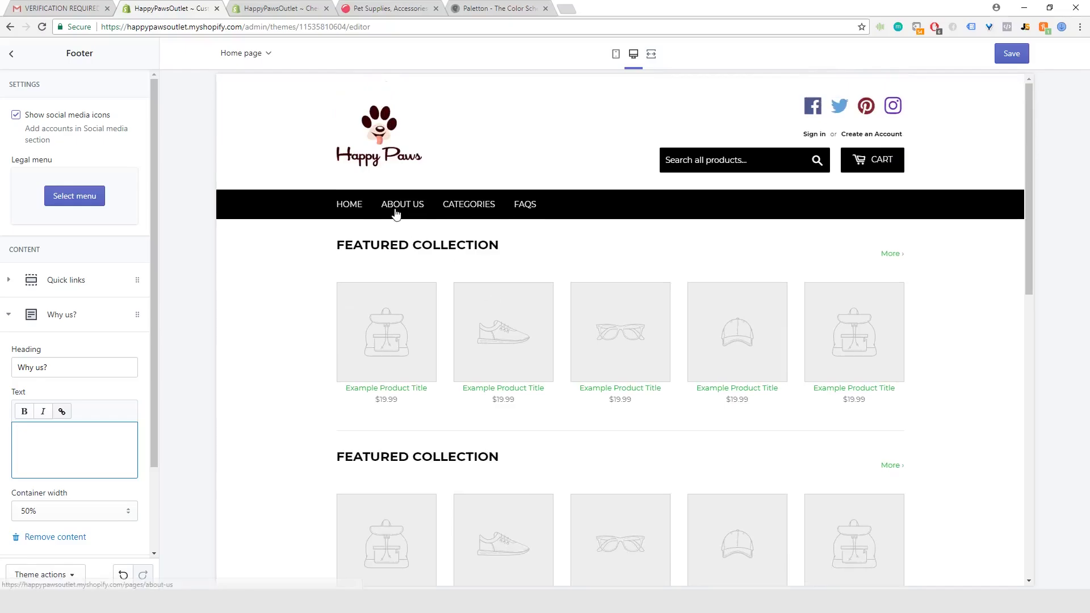
{"action": "left_click", "coordinate": [395, 204]}
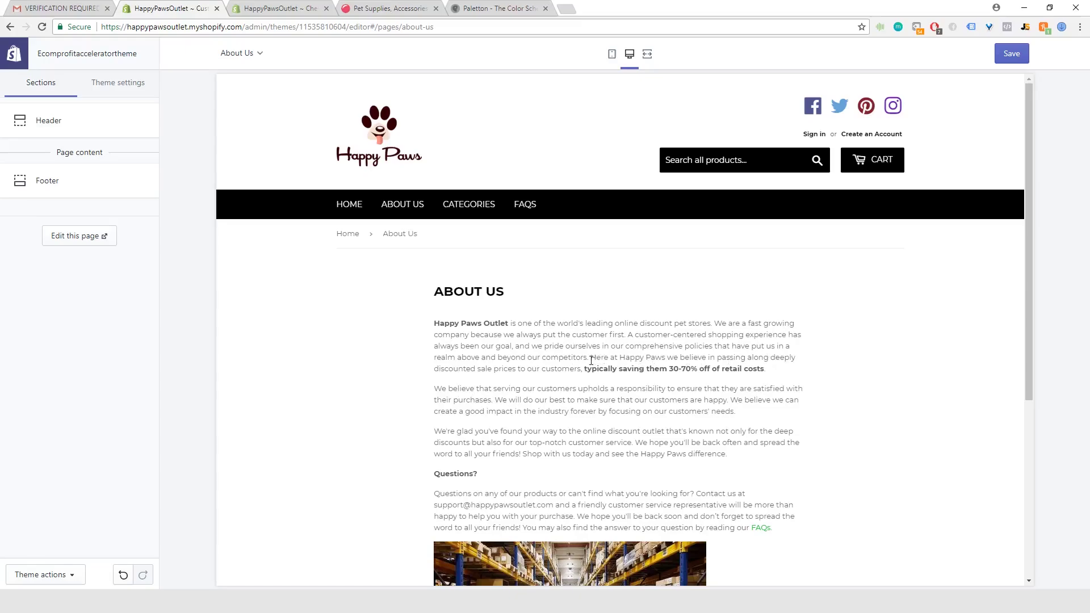
{"action": "left_click_drag", "start_coordinate": [591, 358], "coordinate": [766, 370]}
{"action": "key", "text": "ctrl+c"}
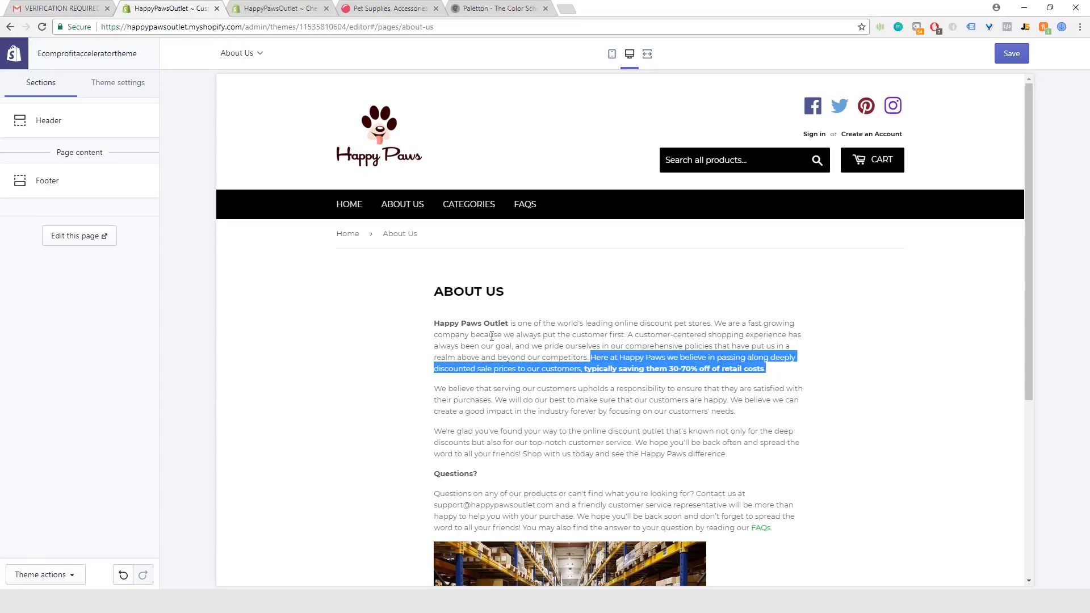
- Paste the copied About Us sentence into the text of the footer's "Why us?" content on the home page
{"action": "left_click", "coordinate": [353, 209]}
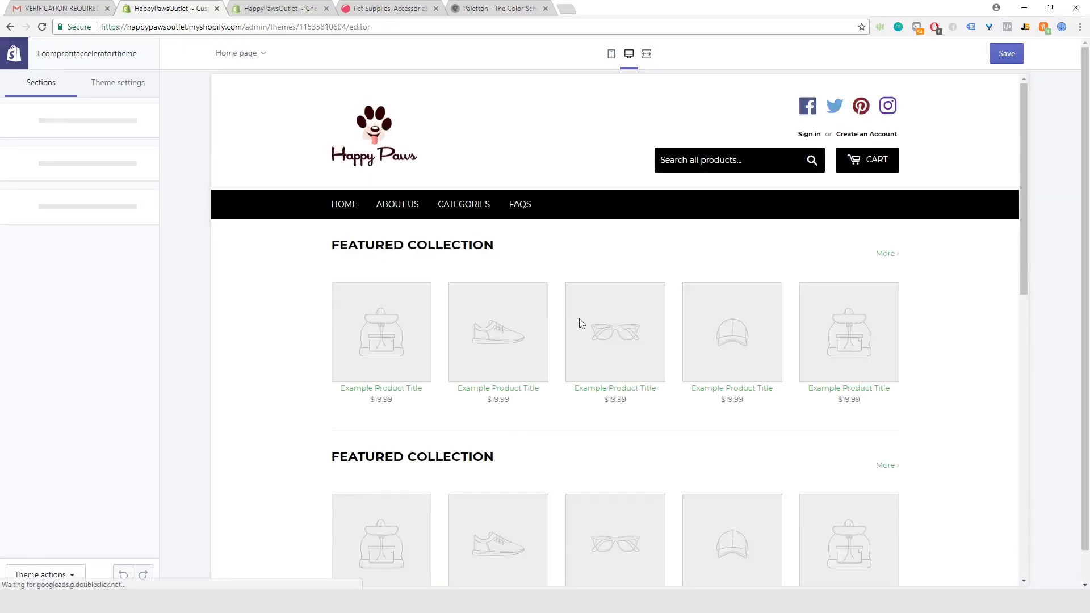
{"action": "scroll", "coordinate": [522, 359], "scroll_direction": "down", "scroll_amount": 3}
{"action": "scroll", "coordinate": [520, 355], "scroll_direction": "down", "scroll_amount": 5}
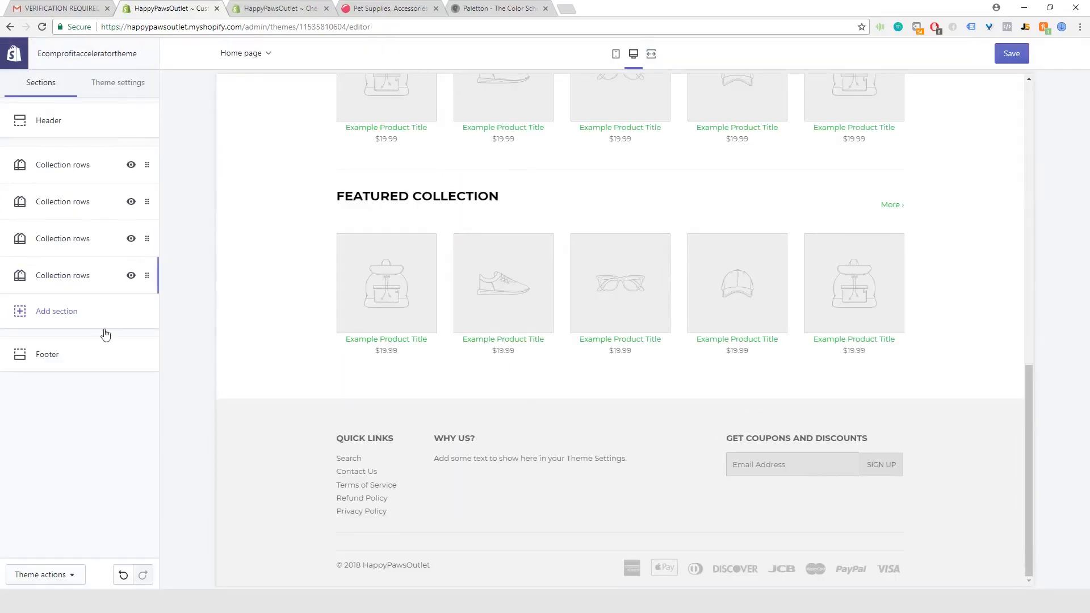
{"action": "left_click", "coordinate": [77, 355]}
{"action": "left_click", "coordinate": [67, 317]}
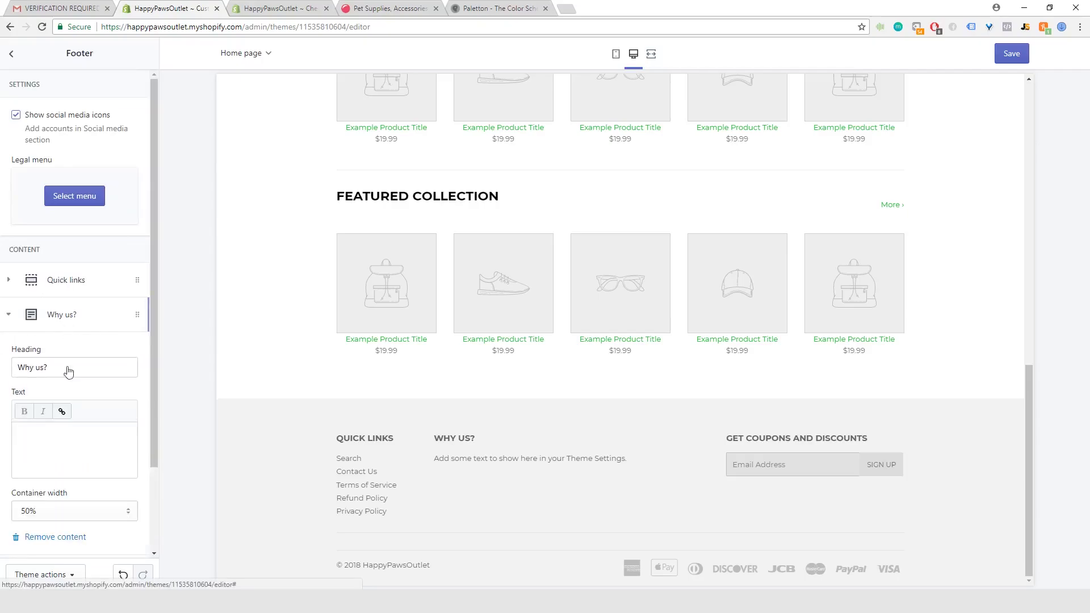
{"action": "left_click", "coordinate": [28, 461]}
{"action": "key", "text": "ctrl+v"}
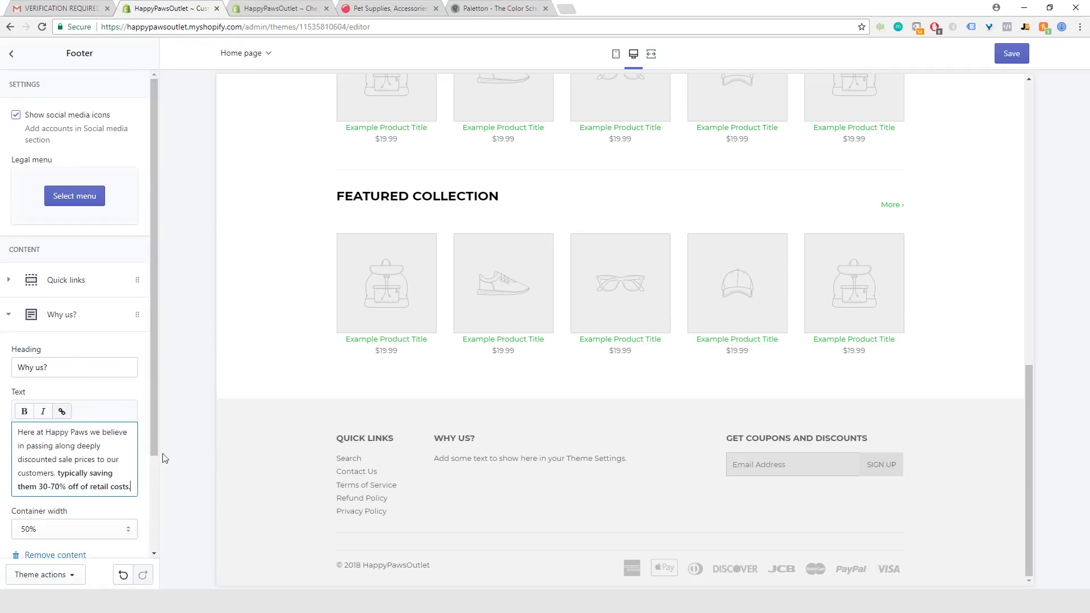
- Append "What are you waiting for? Shop now!" to the footer's "Why us?" text
{"action": "scroll", "coordinate": [101, 461], "scroll_direction": "down", "scroll_amount": 1}
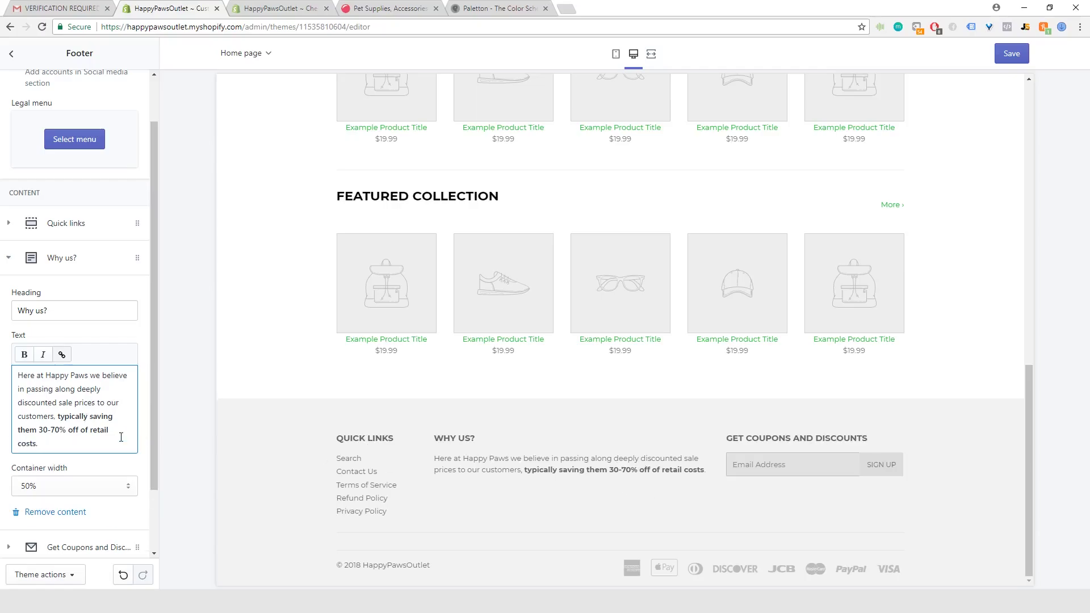
{"action": "type", "text": "What are you waiting for? Sho"}
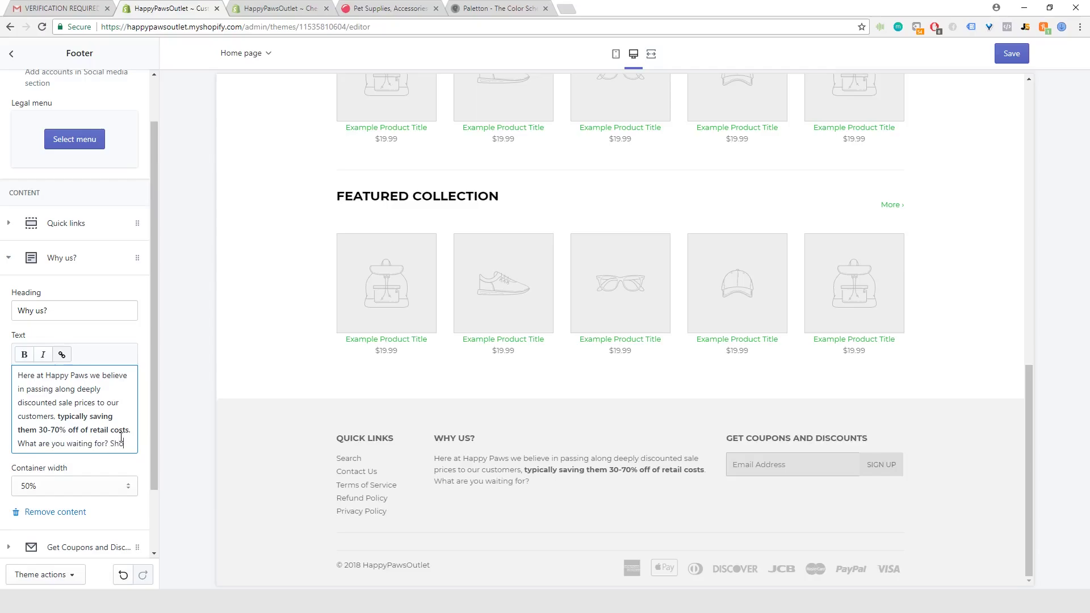
{"action": "type", "text": "p now"}
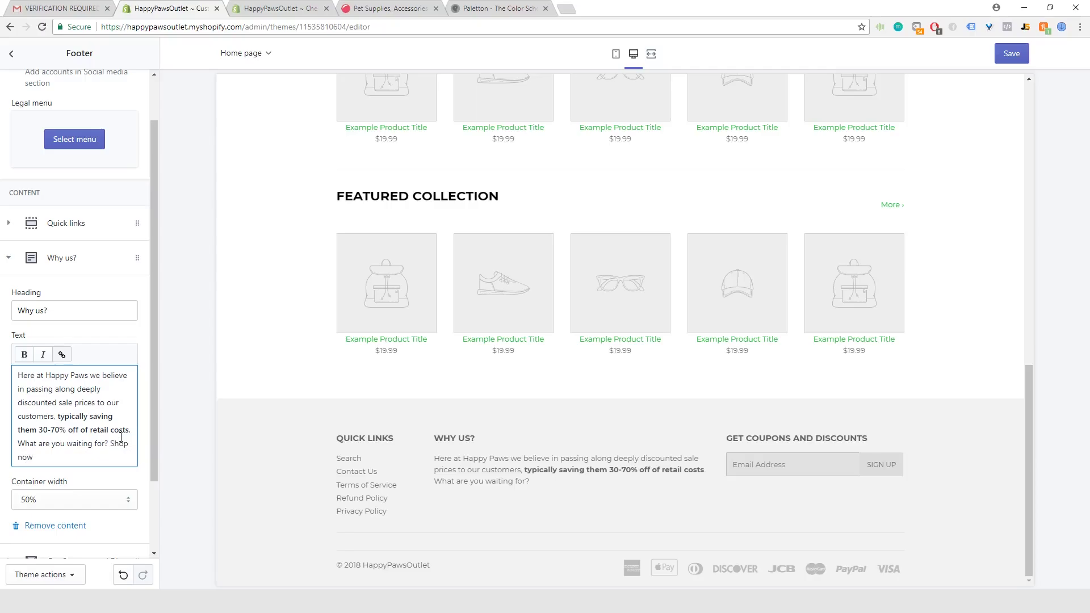
{"action": "type", "text": "!"}
- Switch the preview to the mobile layout and examine how the footer's content stacks at the end of the home page
{"action": "left_click", "coordinate": [615, 55]}
{"action": "scroll", "coordinate": [597, 299], "scroll_direction": "down", "scroll_amount": 7}
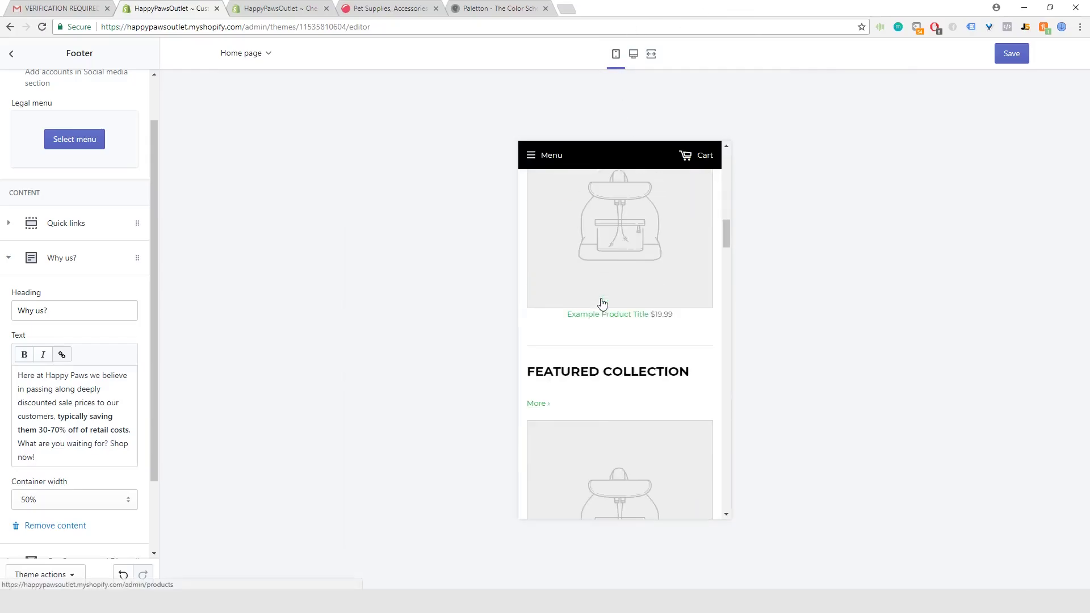
{"action": "scroll", "coordinate": [600, 299], "scroll_direction": "up", "scroll_amount": 2}
{"action": "scroll", "coordinate": [600, 306], "scroll_direction": "down", "scroll_amount": 10}
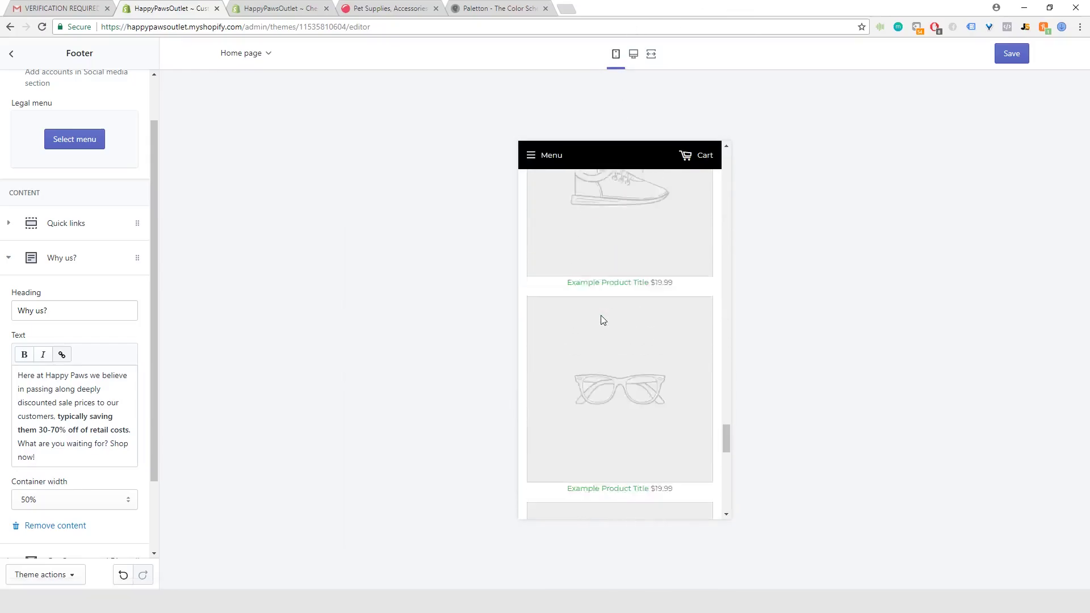
{"action": "scroll", "coordinate": [602, 320], "scroll_direction": "down", "scroll_amount": 2}
{"action": "scroll", "coordinate": [602, 318], "scroll_direction": "up", "scroll_amount": 2}
{"action": "scroll", "coordinate": [604, 341], "scroll_direction": "down", "scroll_amount": 2}
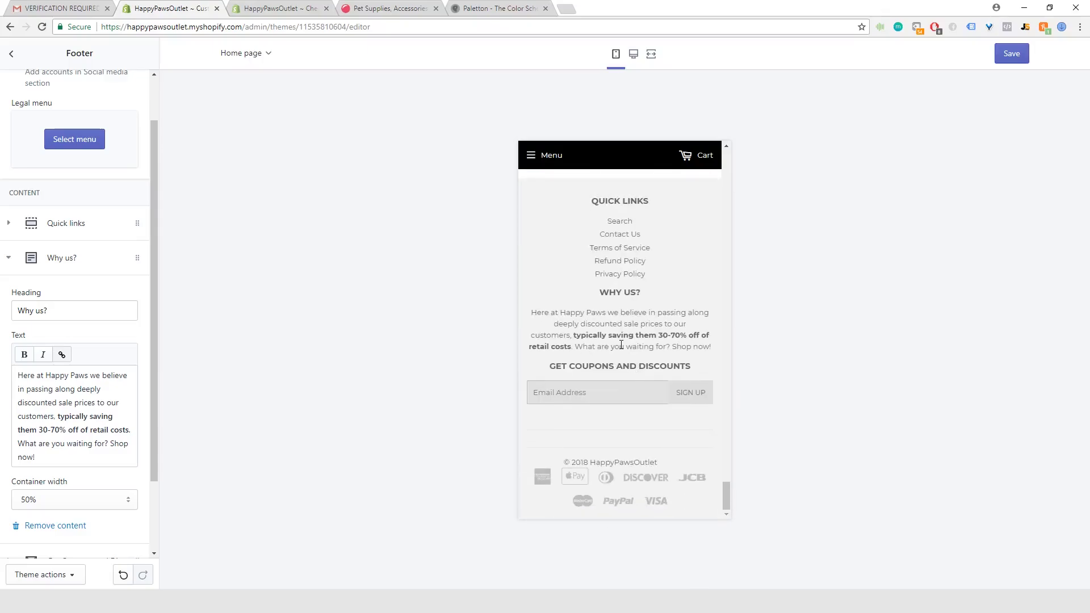
- Review the footer's "Get Coupons and Discounts" signup settings and return to the list of sections
{"action": "scroll", "coordinate": [79, 460], "scroll_direction": "down", "scroll_amount": 2}
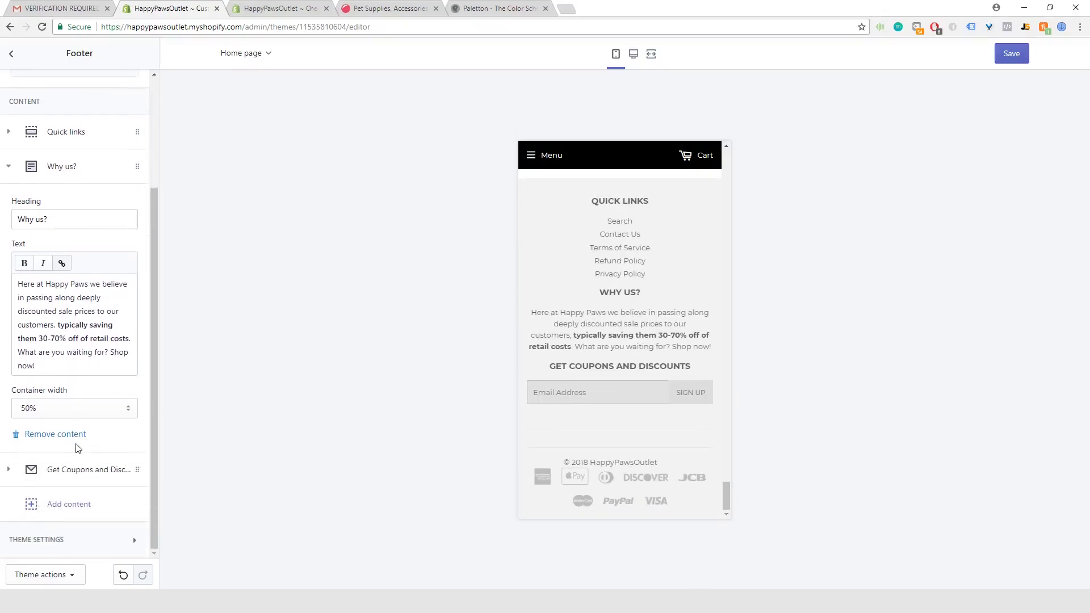
{"action": "scroll", "coordinate": [100, 389], "scroll_direction": "up", "scroll_amount": 3}
{"action": "scroll", "coordinate": [57, 400], "scroll_direction": "down", "scroll_amount": 3}
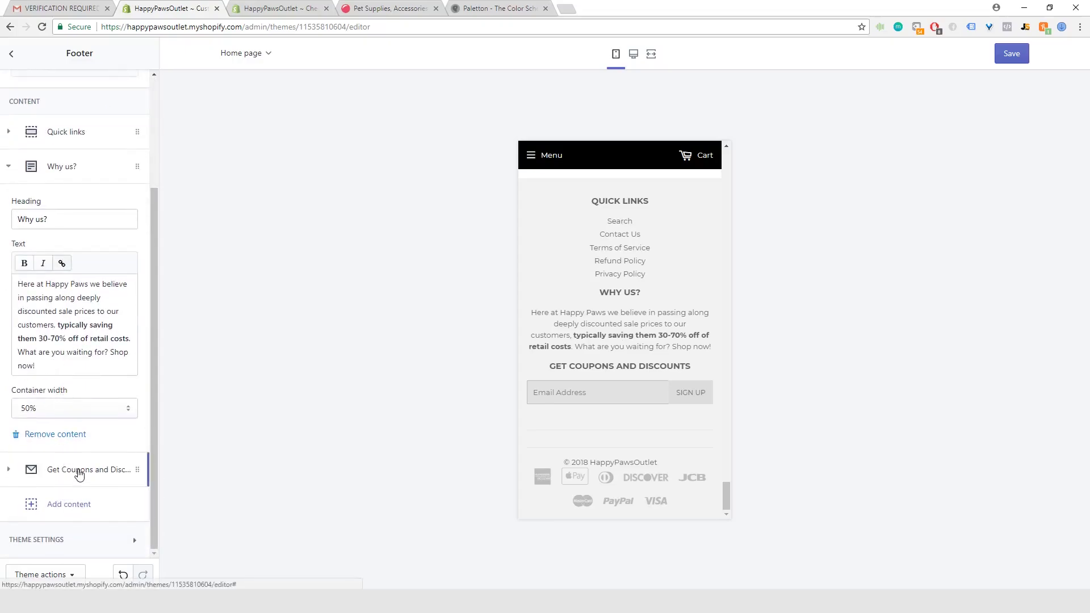
{"action": "left_click", "coordinate": [79, 470]}
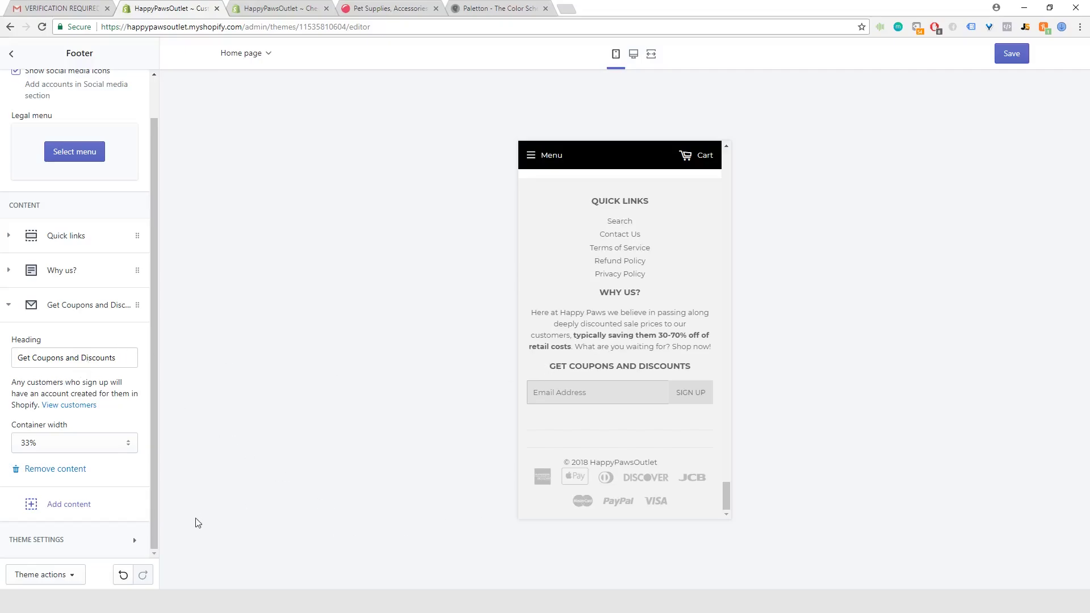
{"action": "scroll", "coordinate": [644, 308], "scroll_direction": "up", "scroll_amount": 2}
{"action": "scroll", "coordinate": [645, 307], "scroll_direction": "up", "scroll_amount": 5}
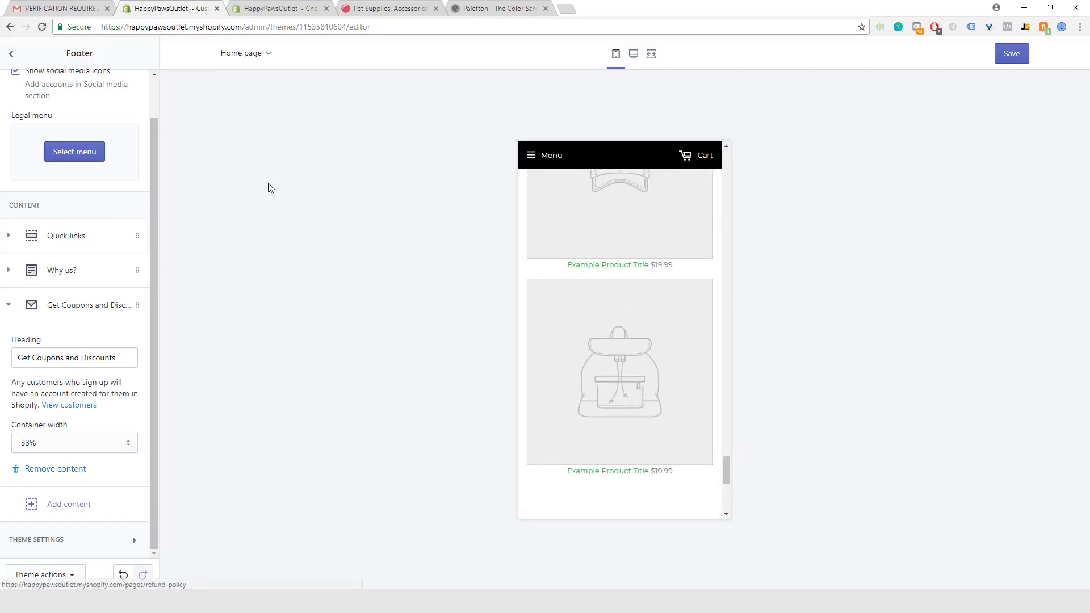
{"action": "scroll", "coordinate": [49, 245], "scroll_direction": "up", "scroll_amount": 1}
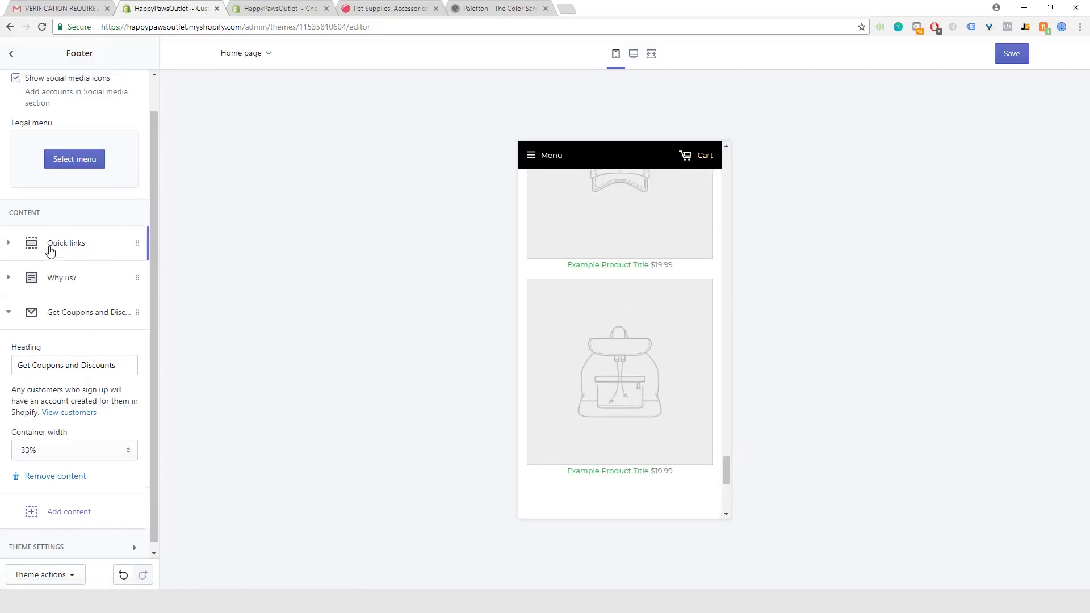
{"action": "left_click", "coordinate": [11, 54]}
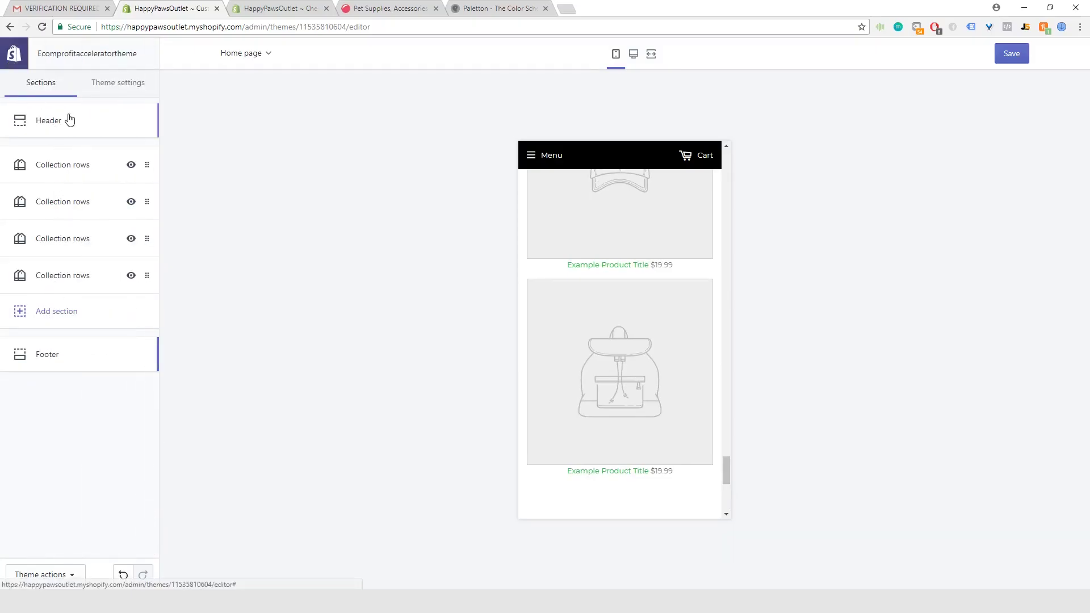
- Return the preview to the desktop layout and show the home page from its header
{"action": "scroll", "coordinate": [697, 348], "scroll_direction": "up", "scroll_amount": 1}
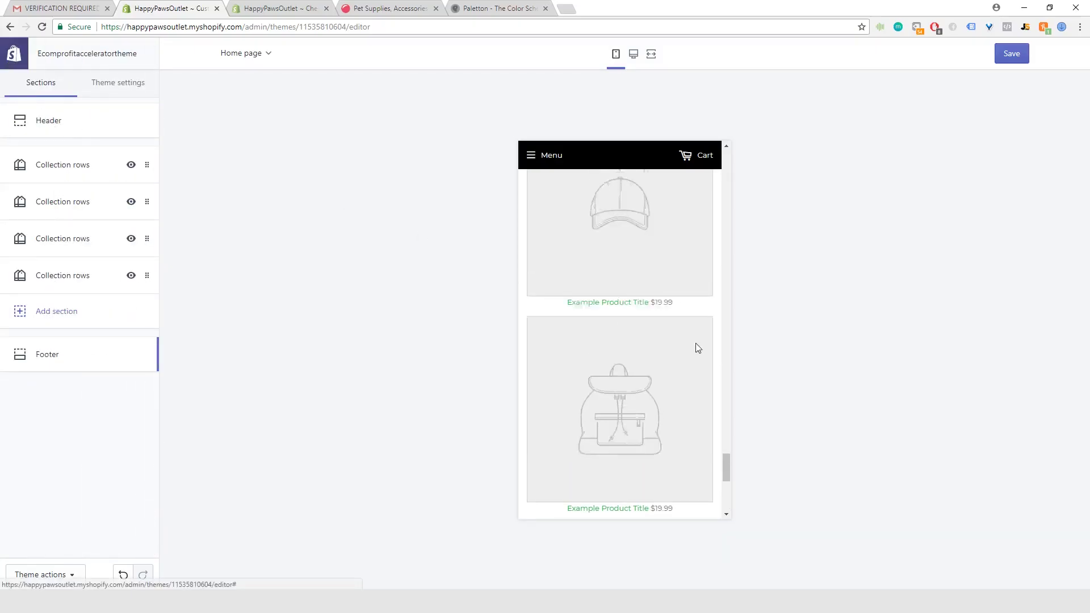
{"action": "left_click", "coordinate": [634, 53]}
{"action": "scroll", "coordinate": [628, 321], "scroll_direction": "up", "scroll_amount": 15}
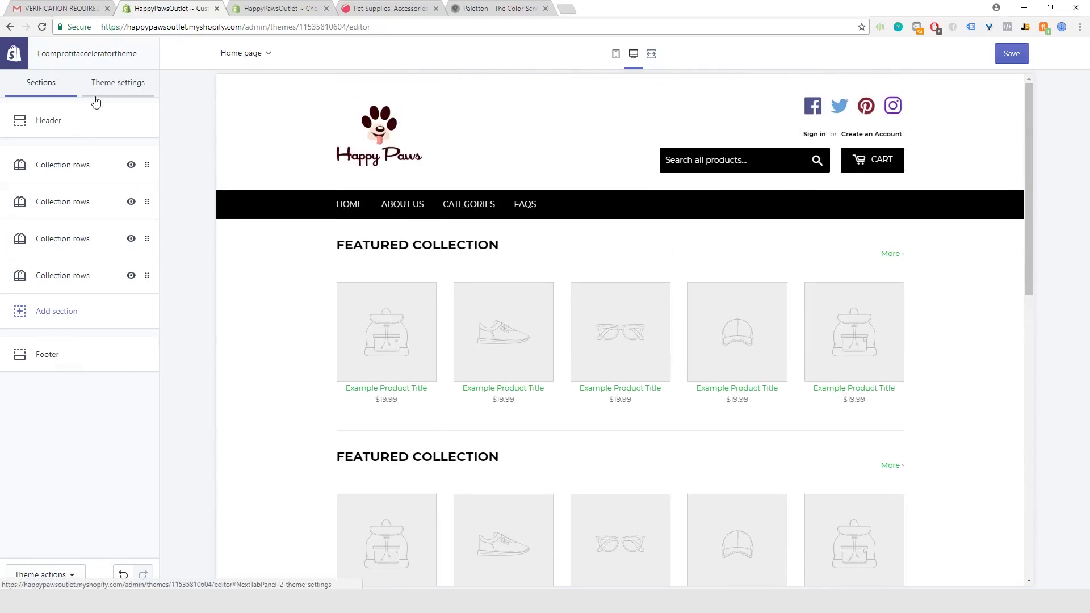
- Review the header section's settings and the theme's social media account fields, ending on the list of theme settings
{"action": "left_click", "coordinate": [67, 119]}
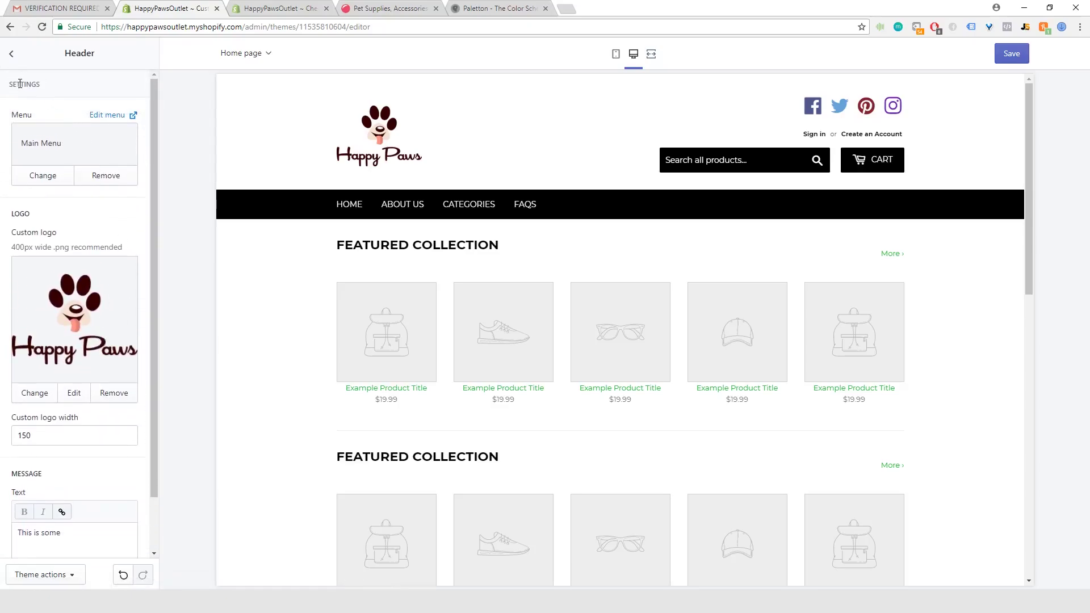
{"action": "left_click", "coordinate": [11, 54]}
{"action": "left_click", "coordinate": [112, 90]}
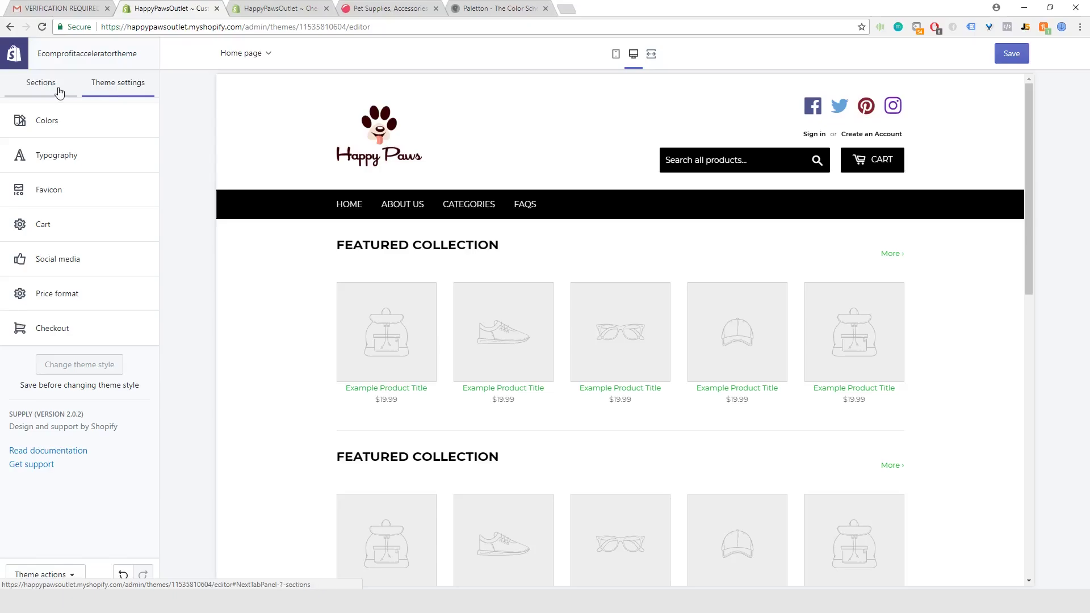
{"action": "left_click", "coordinate": [41, 84]}
{"action": "left_click", "coordinate": [126, 84]}
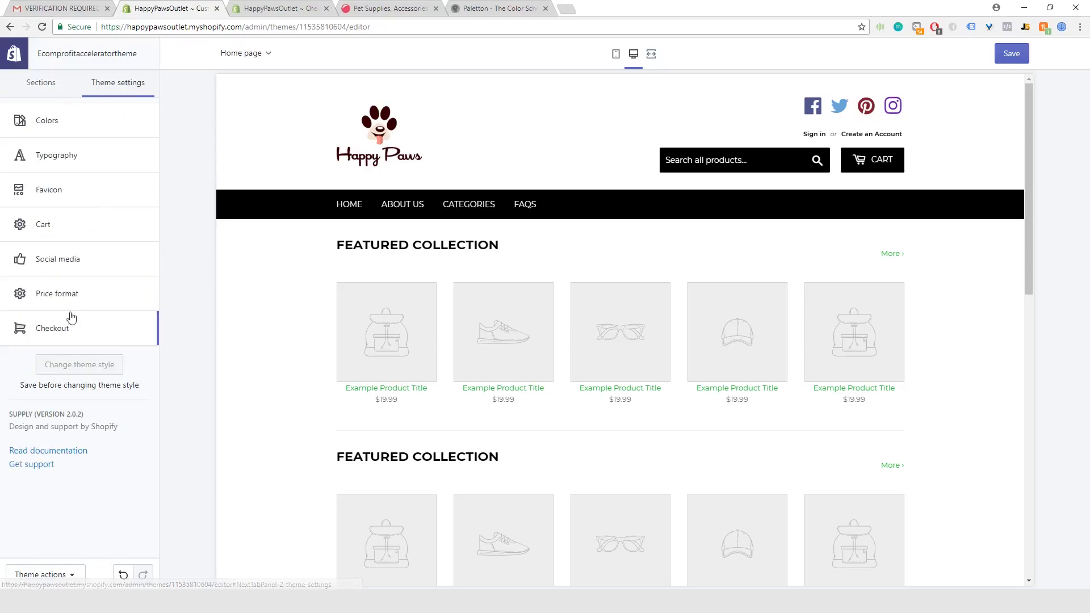
{"action": "left_click", "coordinate": [82, 263]}
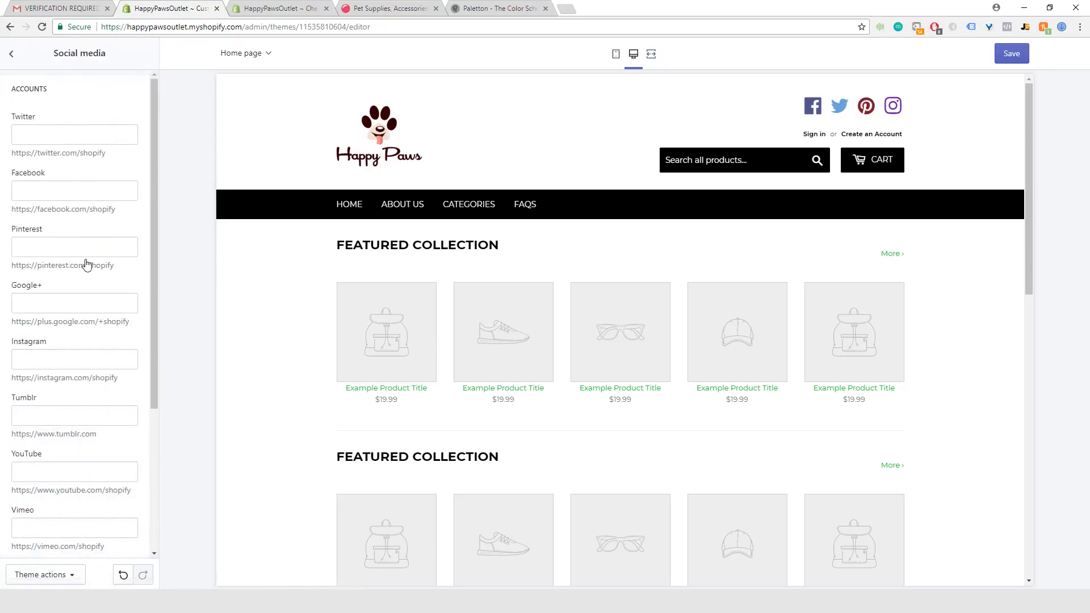
{"action": "left_click", "coordinate": [11, 54]}
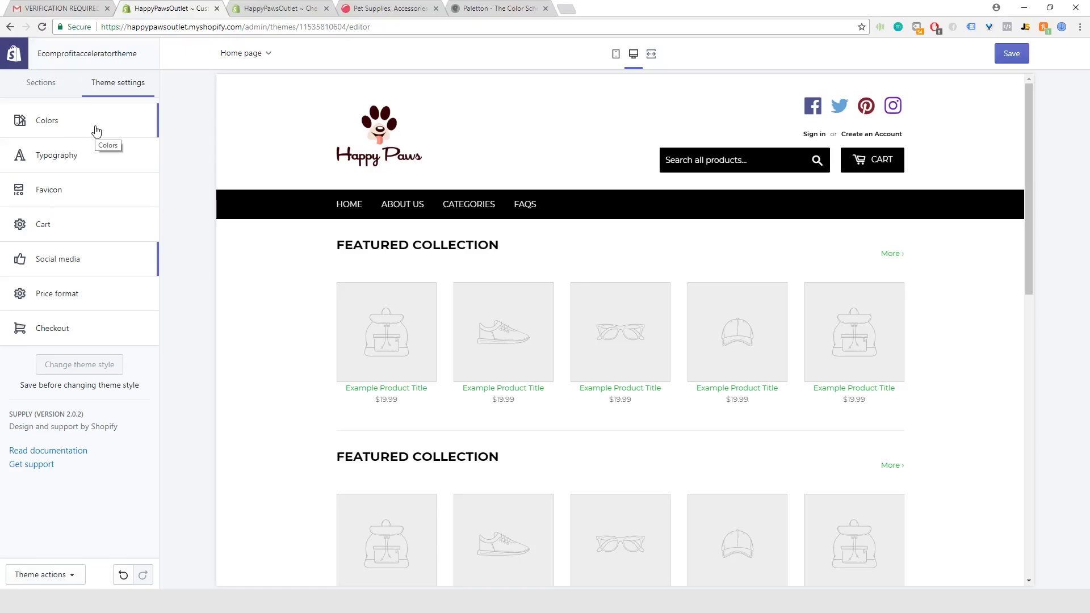
- Open the theme's color settings and select the Primary content color's hex code for replacement
{"action": "left_click", "coordinate": [487, 10]}
{"action": "left_click", "coordinate": [183, 12]}
{"action": "left_click", "coordinate": [80, 124]}
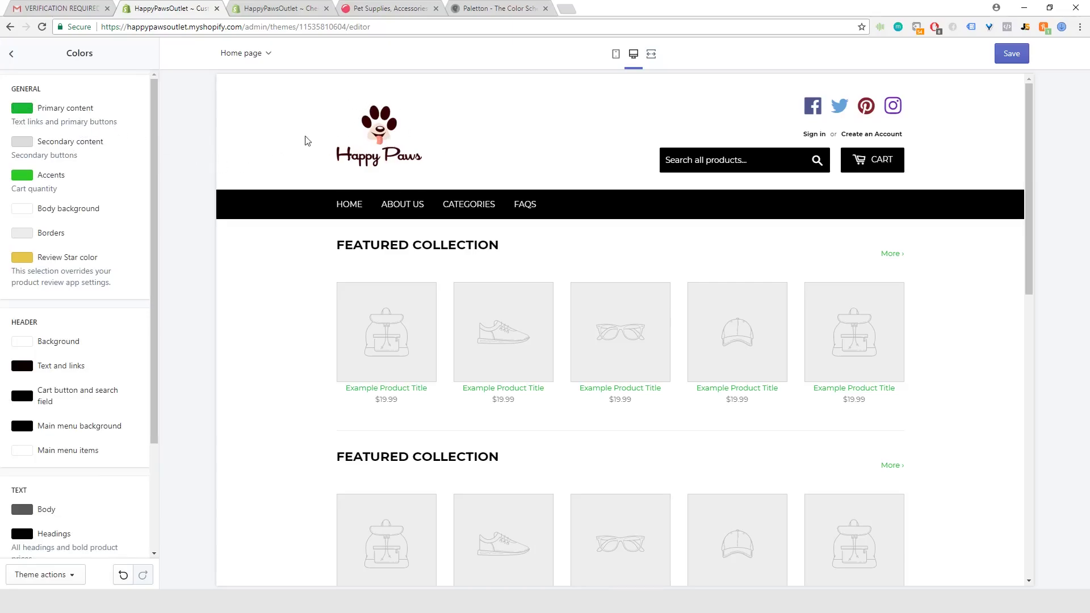
{"action": "left_click", "coordinate": [27, 113]}
{"action": "left_click_drag", "start_coordinate": [72, 217], "coordinate": [113, 220]}
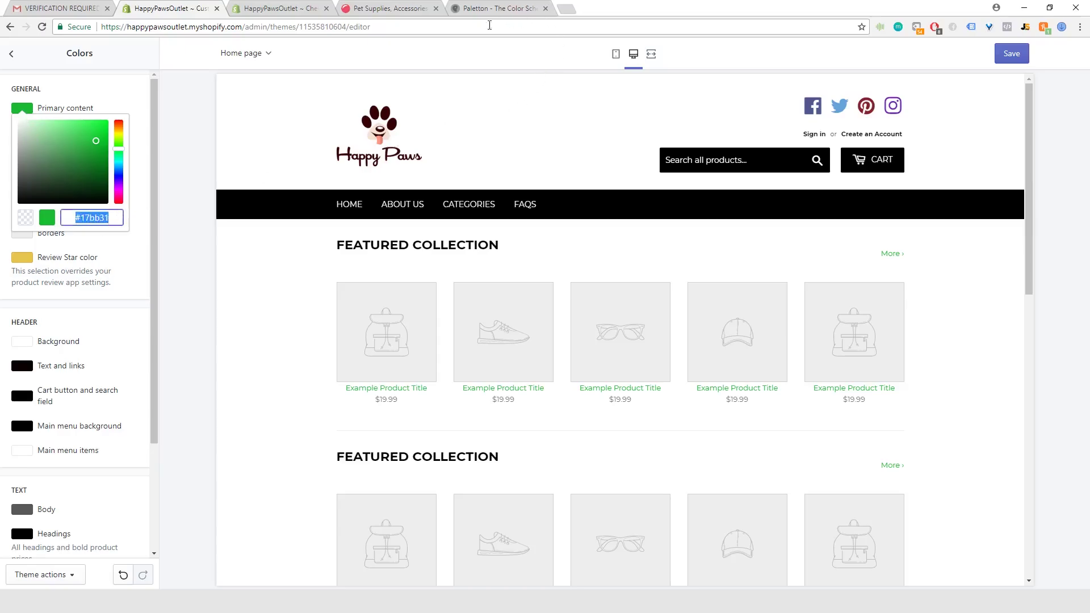
- Switch to Paletton and copy the hex code 7F2424 of the palette's lightest red swatch
{"action": "left_click", "coordinate": [499, 8]}
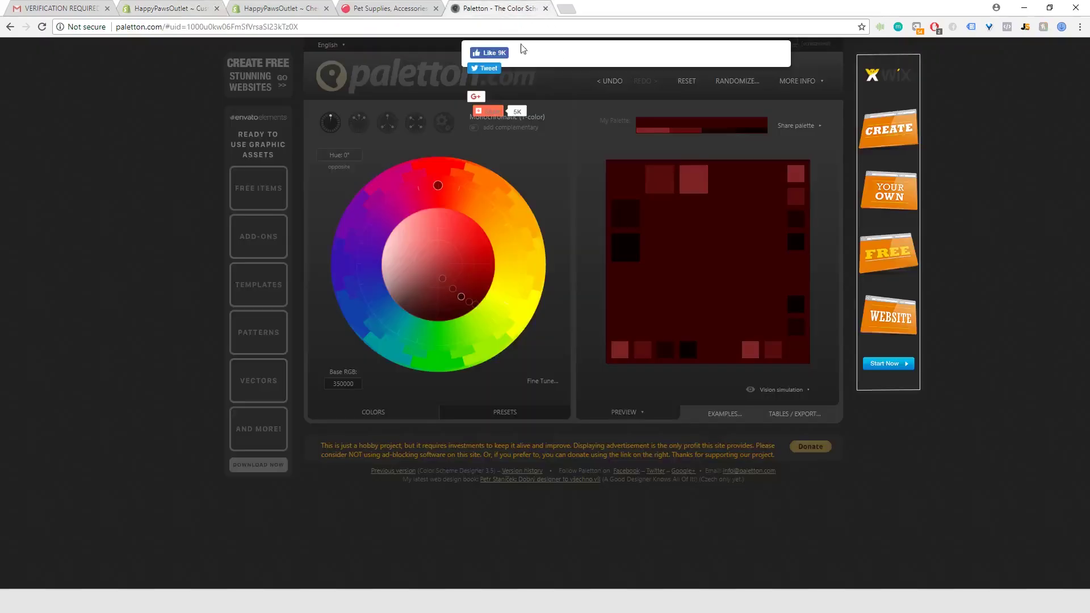
{"action": "left_click", "coordinate": [699, 179]}
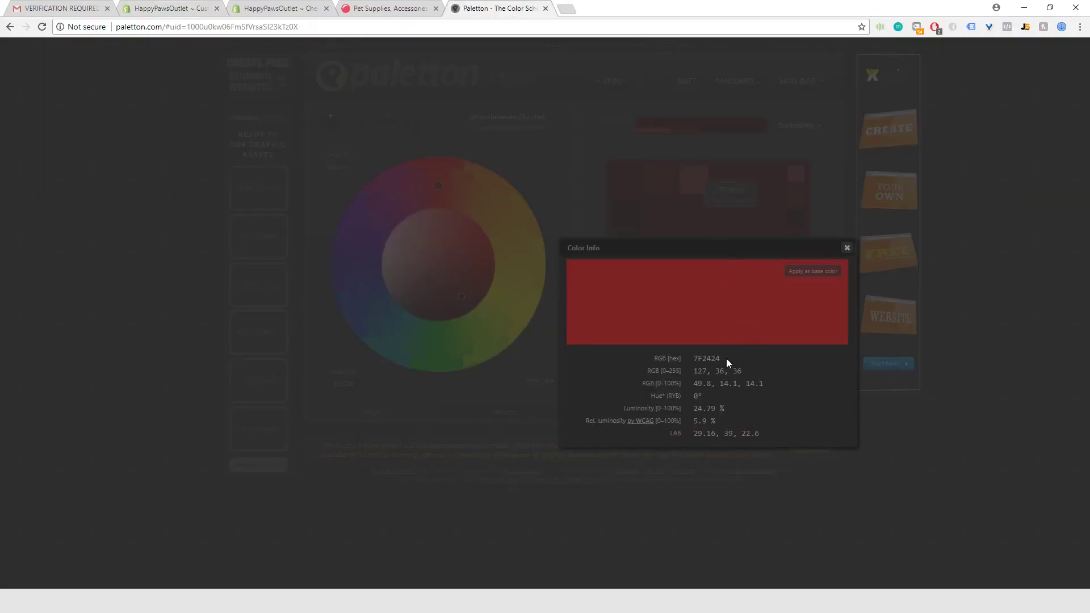
{"action": "left_click", "coordinate": [847, 249]}
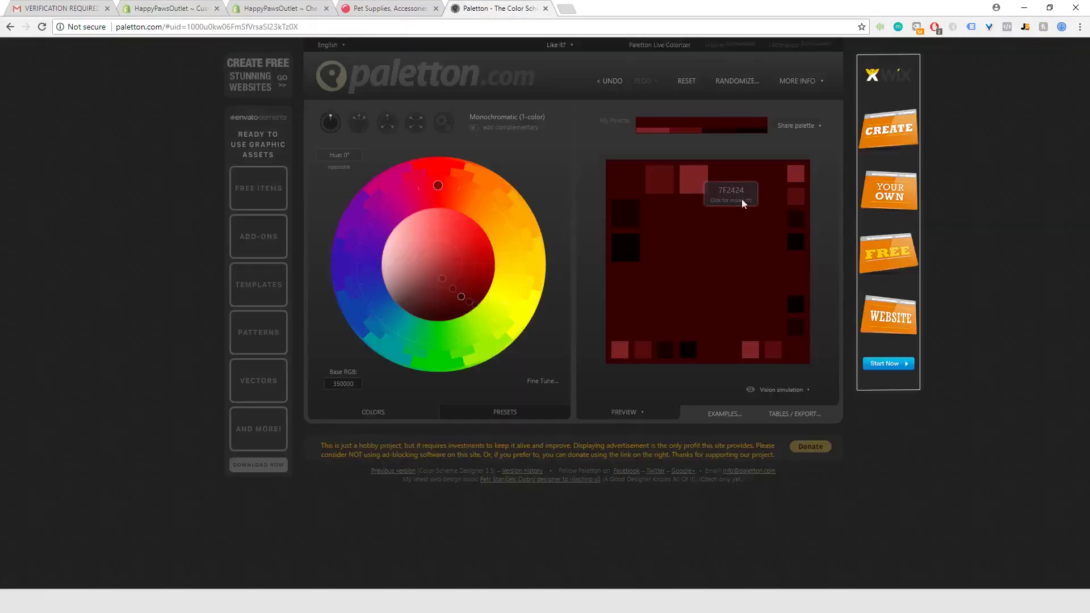
{"action": "left_click", "coordinate": [703, 180]}
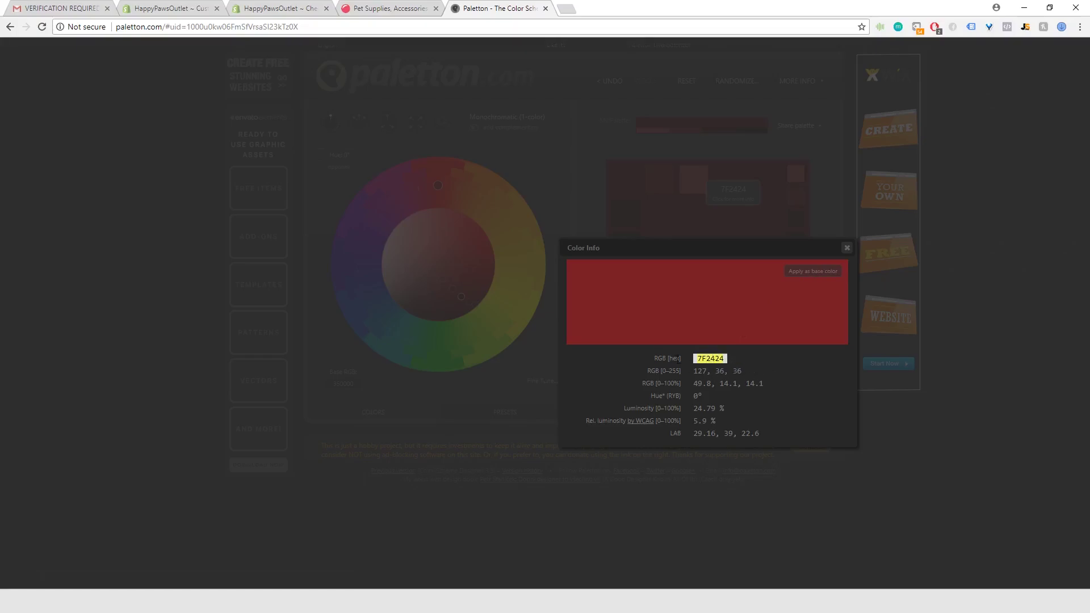
- Return to the Shopify theme editor, set the Primary content color to #7f2424 and check the links down the home page
{"action": "left_click", "coordinate": [170, 8]}
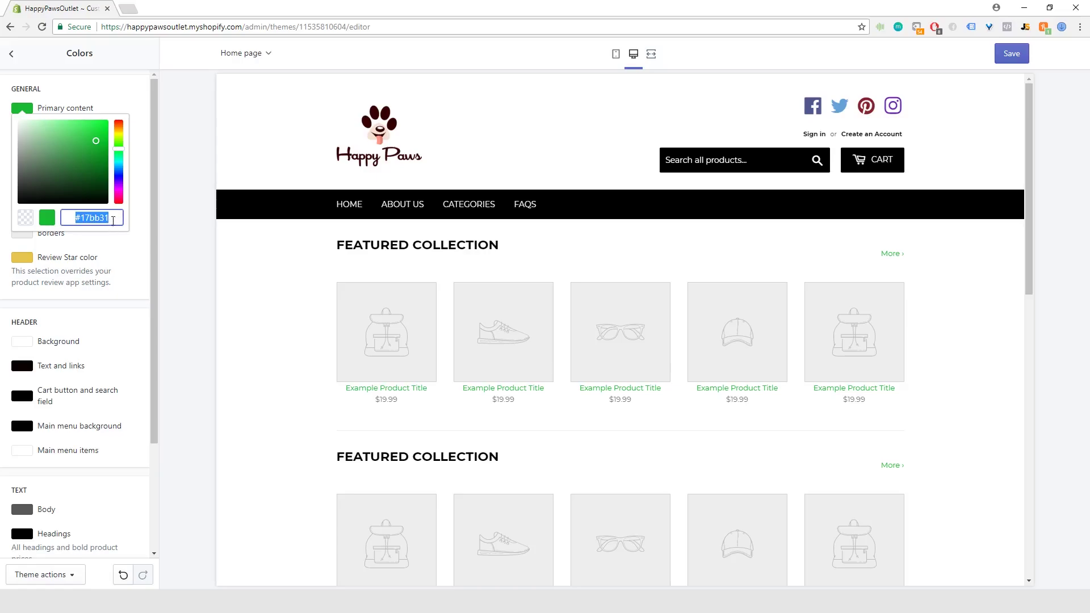
{"action": "type", "text": "#7f2424"}
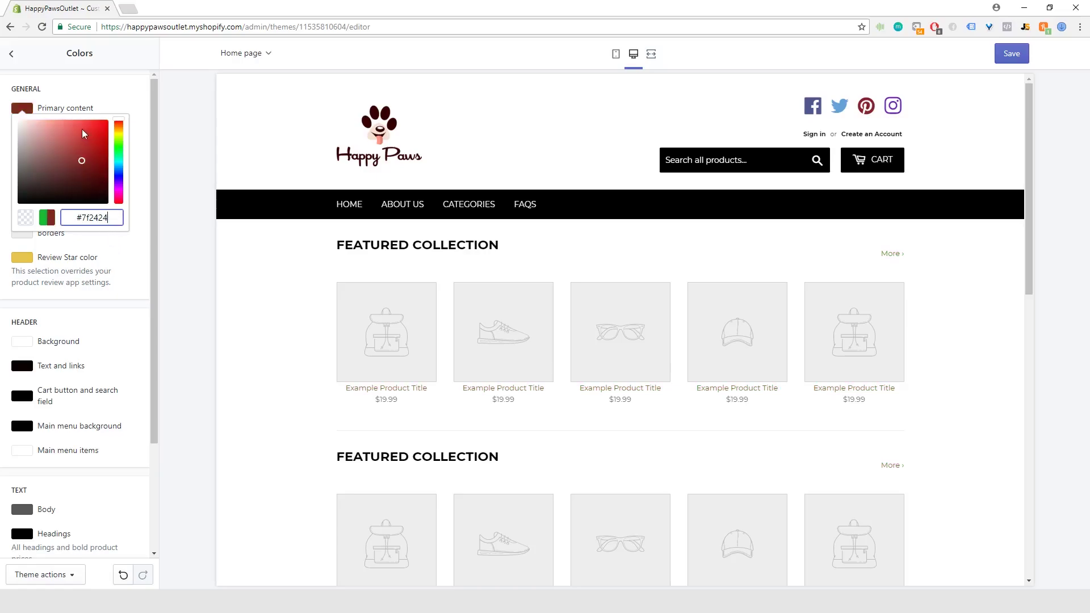
{"action": "left_click", "coordinate": [132, 102]}
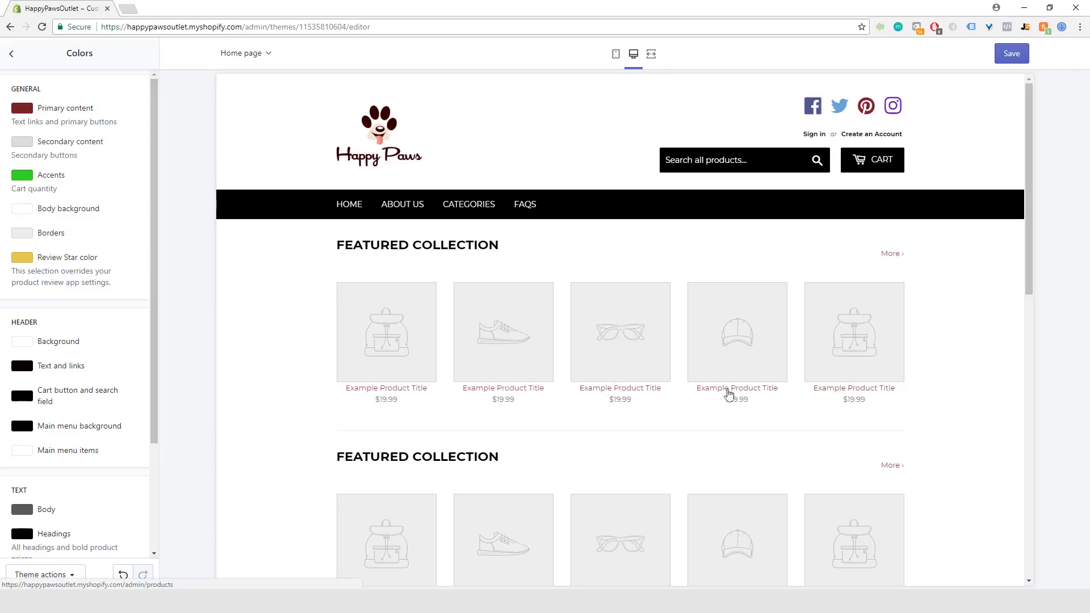
{"action": "scroll", "coordinate": [622, 355], "scroll_direction": "down", "scroll_amount": 10}
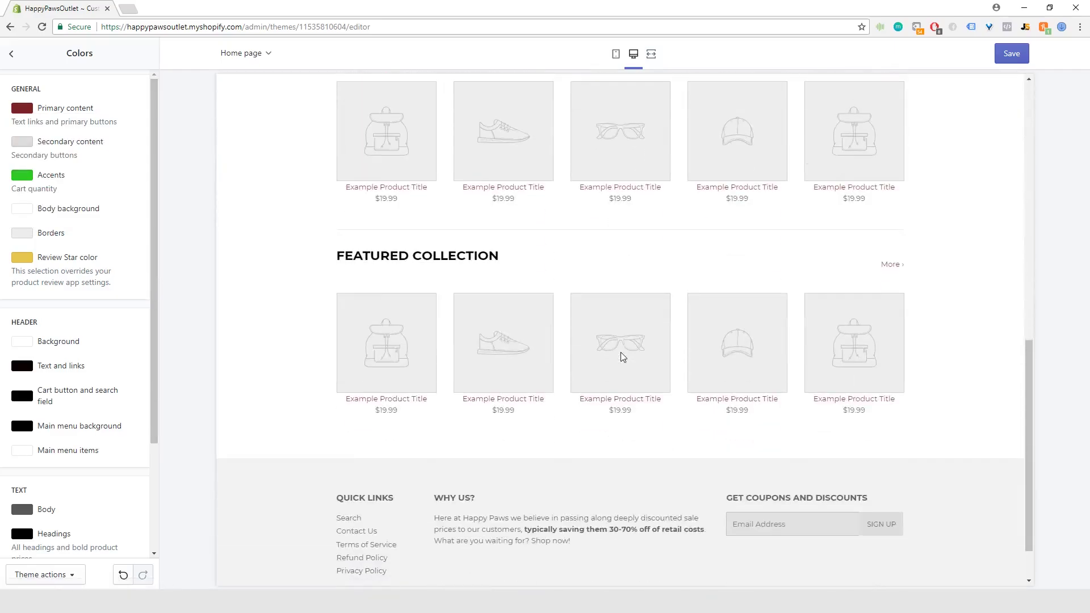
{"action": "scroll", "coordinate": [619, 355], "scroll_direction": "up", "scroll_amount": 5}
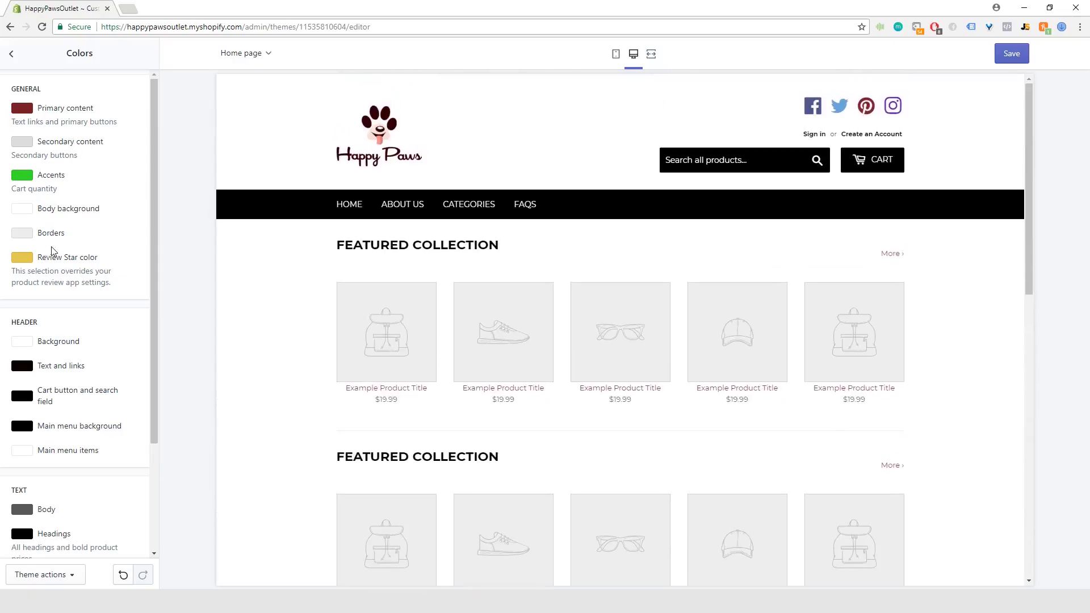
- Set the Accents color for the cart quantity to #7f2424 and look over the home page preview
{"action": "left_click", "coordinate": [26, 177]}
{"action": "left_click", "coordinate": [82, 284]}
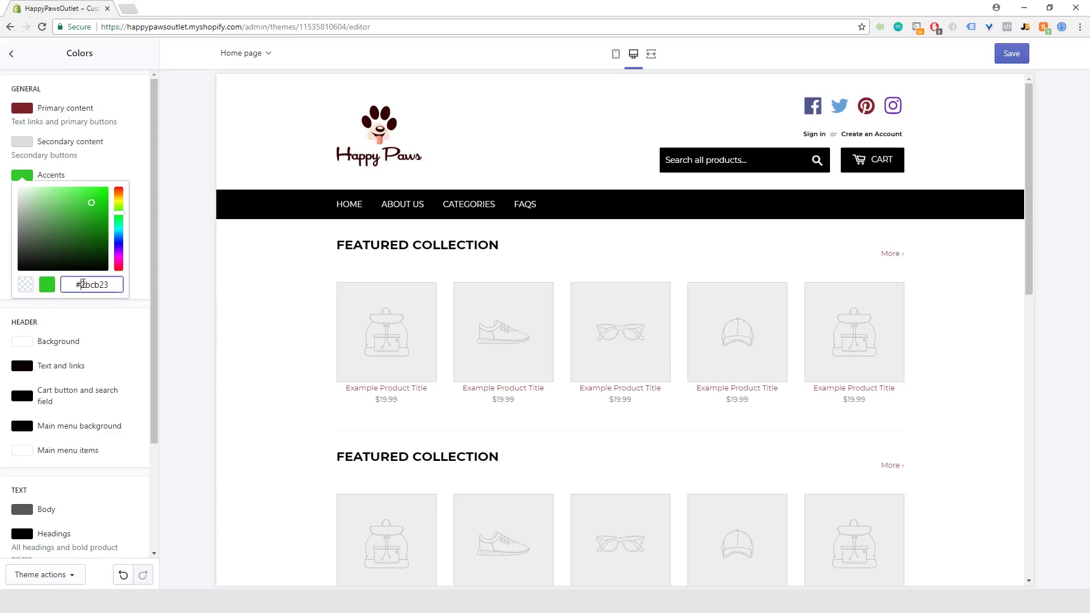
{"action": "double_click", "coordinate": [93, 283]}
{"action": "type", "text": "#7f2424"}
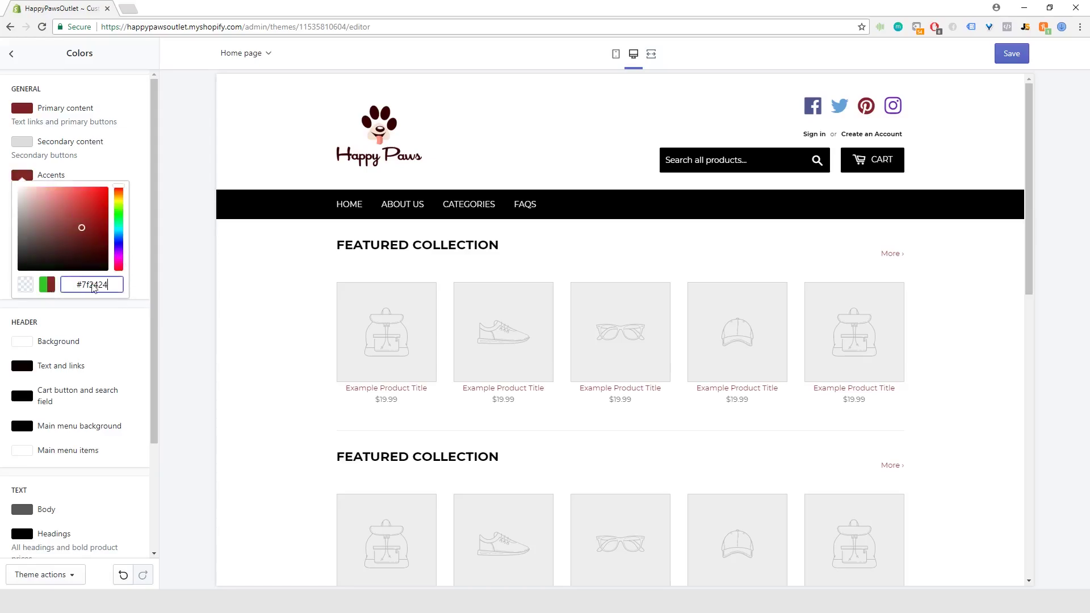
{"action": "left_click", "coordinate": [141, 209]}
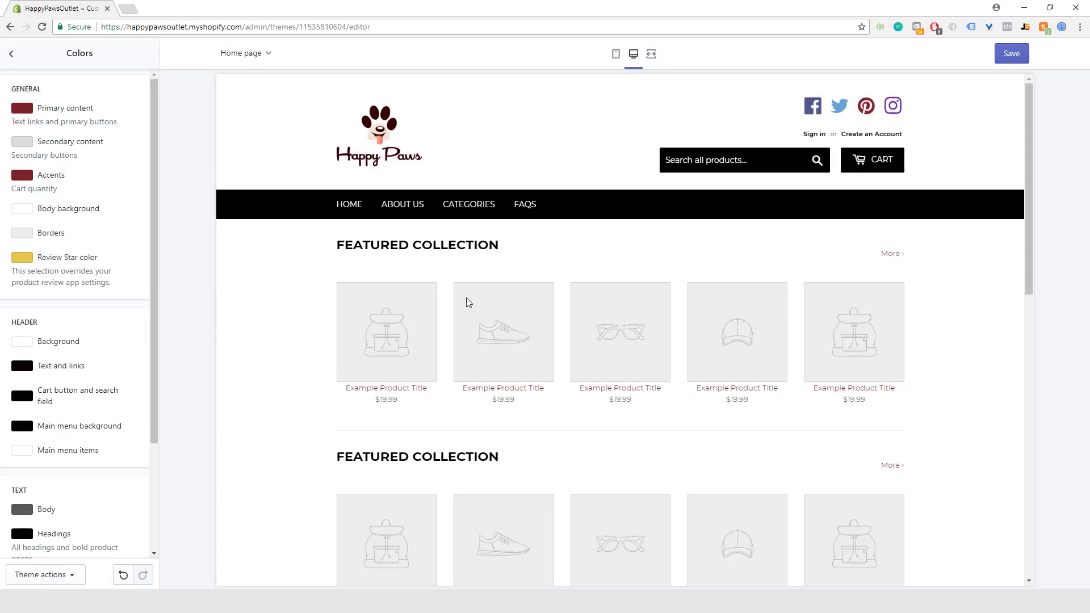
{"action": "scroll", "coordinate": [465, 298], "scroll_direction": "down", "scroll_amount": 10}
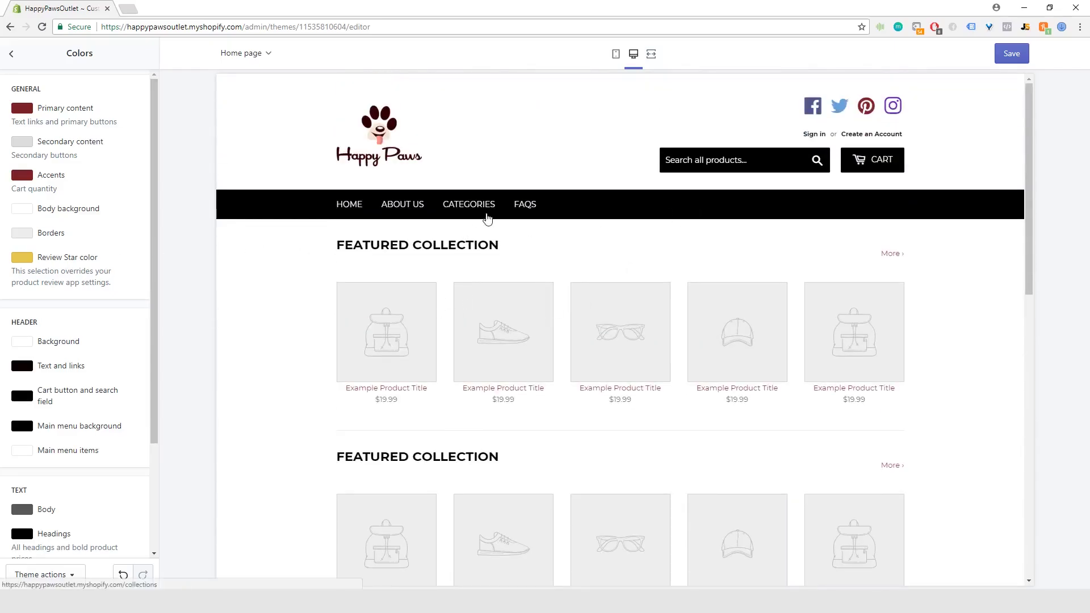
{"action": "scroll", "coordinate": [112, 231], "scroll_direction": "down", "scroll_amount": 3}
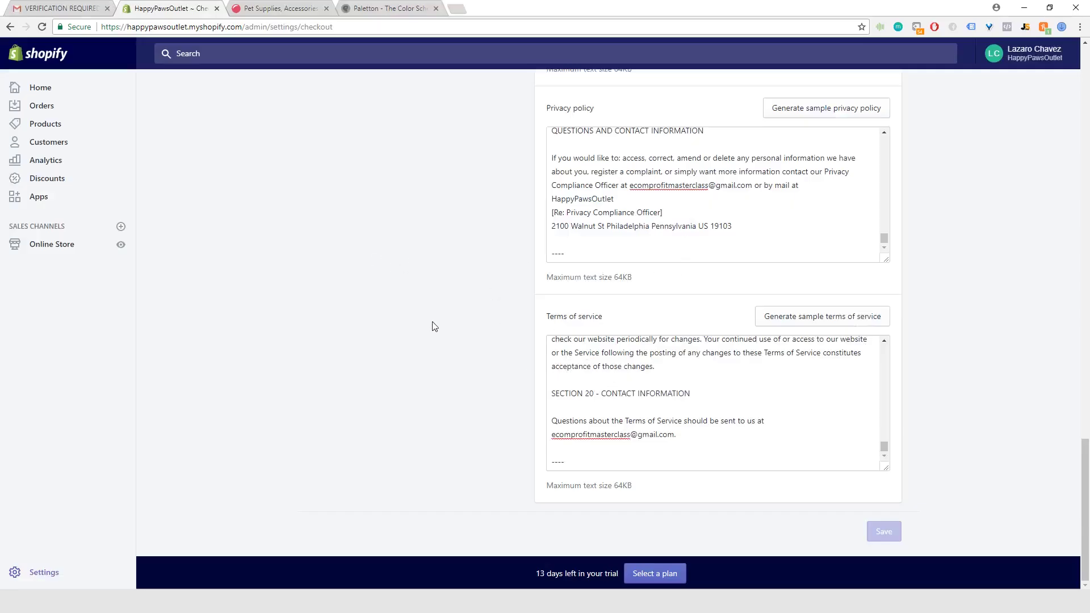
- Switch to Paletton and copy the hex code 1A0000 of the very dark red swatch
{"action": "left_click", "coordinate": [390, 8]}
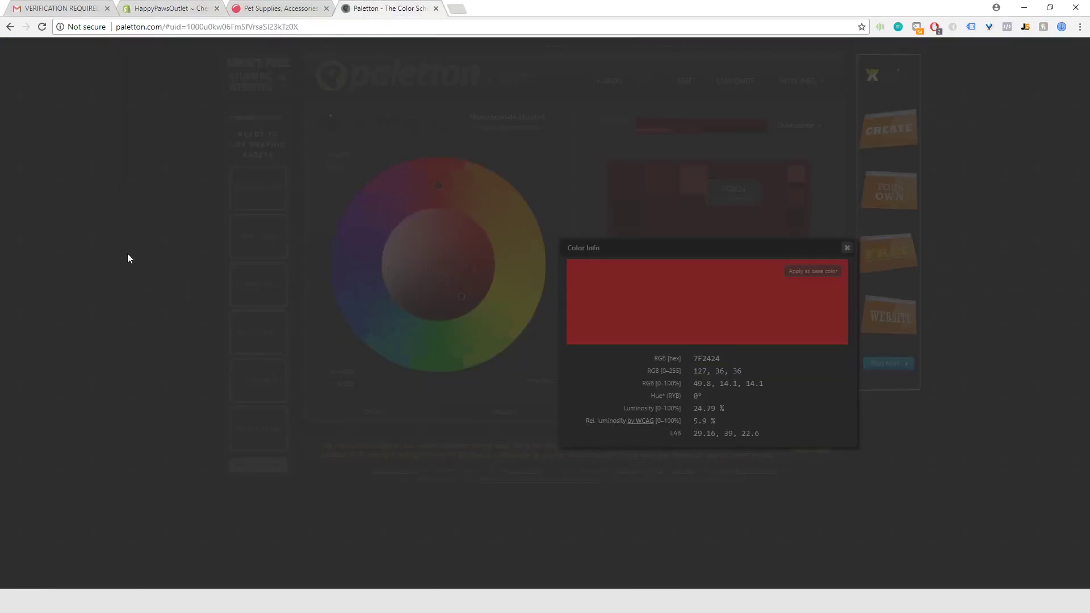
{"action": "left_click", "coordinate": [846, 247]}
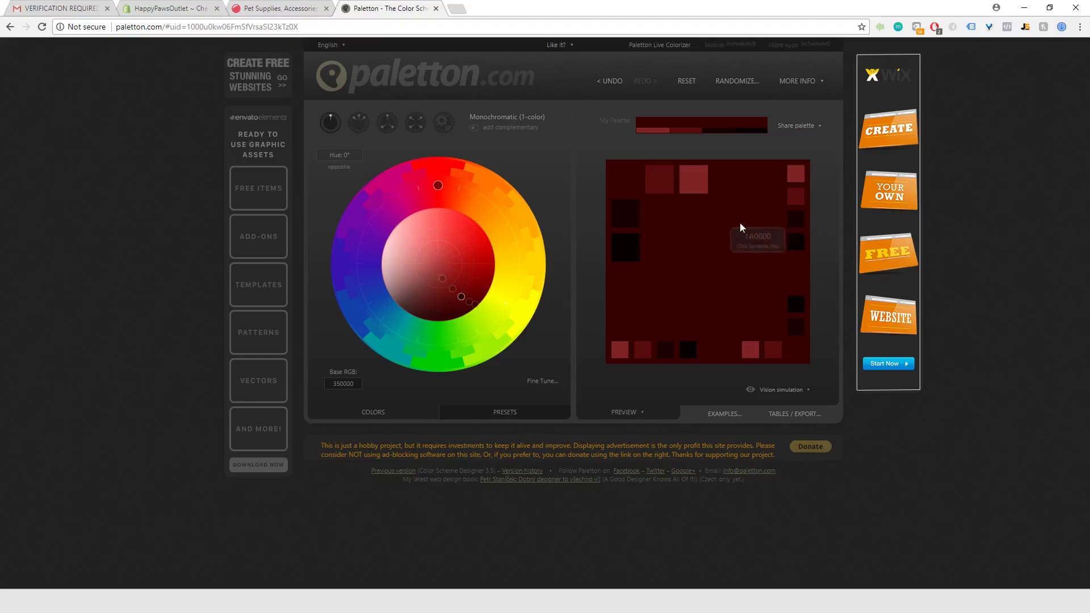
{"action": "left_click", "coordinate": [633, 220]}
{"action": "double_click", "coordinate": [719, 358]}
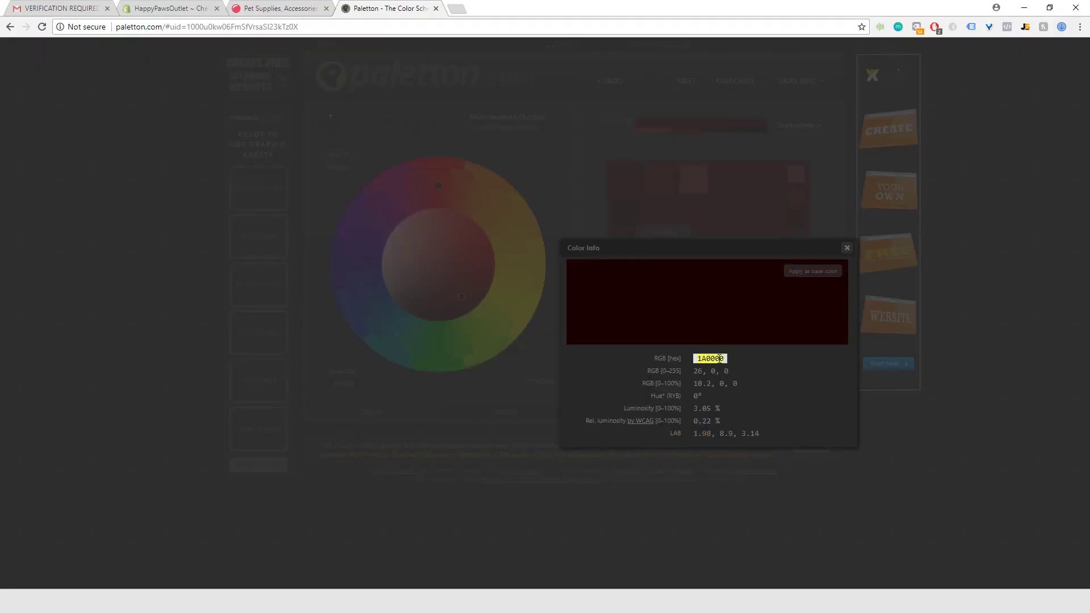
- Back in the Shopify theme editor, set the header's Main menu background color to #1a0000 and check the home page down to the footer
{"action": "key", "text": "alt+Tab"}
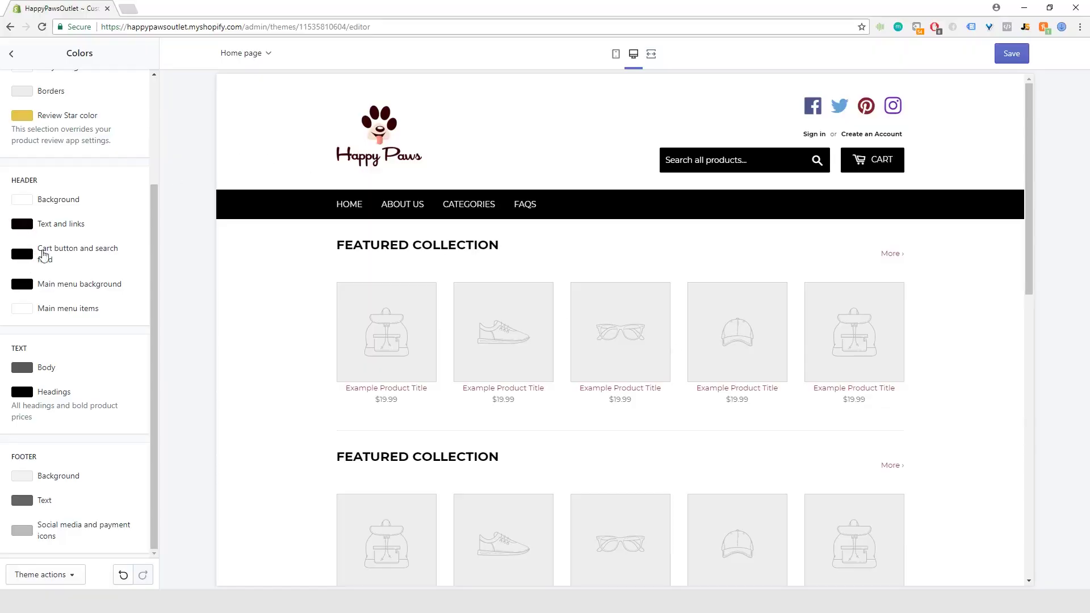
{"action": "left_click", "coordinate": [24, 285]}
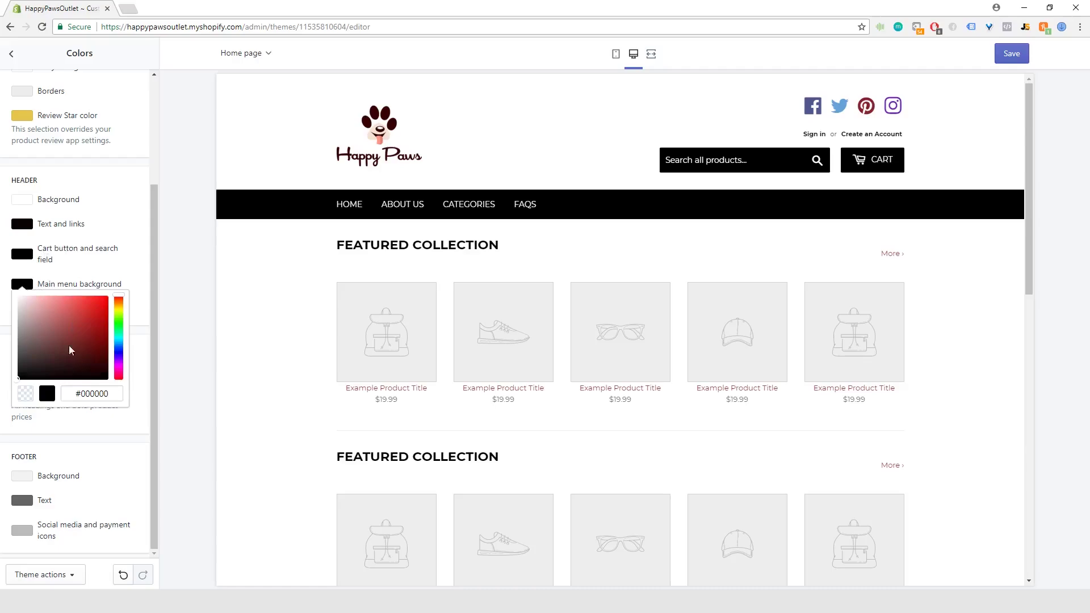
{"action": "double_click", "coordinate": [85, 394]}
{"action": "type", "text": "1a0000"}
{"action": "left_click", "coordinate": [143, 367]}
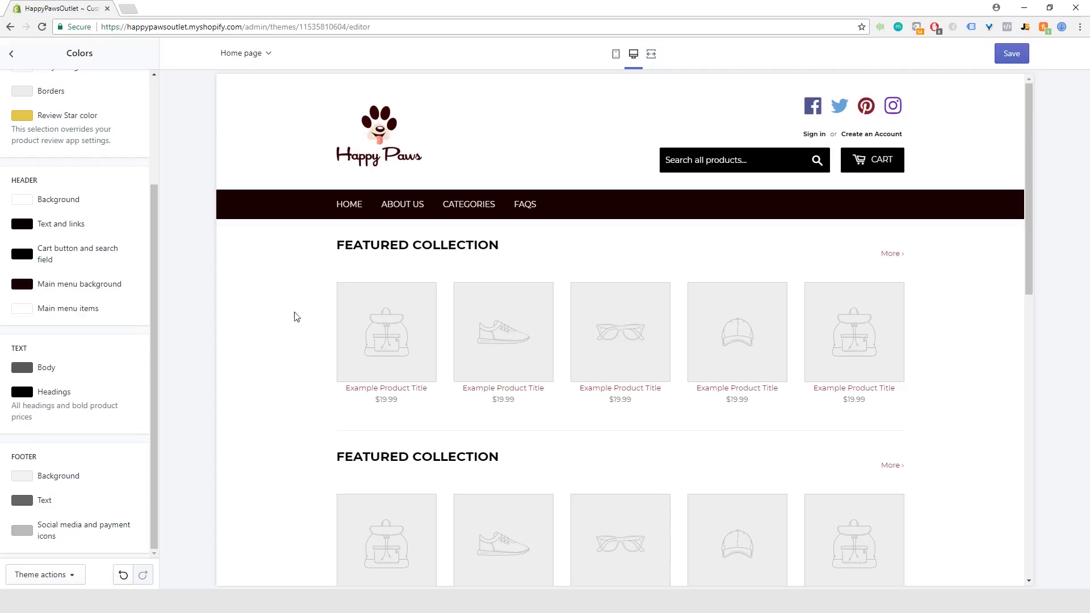
{"action": "scroll", "coordinate": [367, 332], "scroll_direction": "down", "scroll_amount": 10}
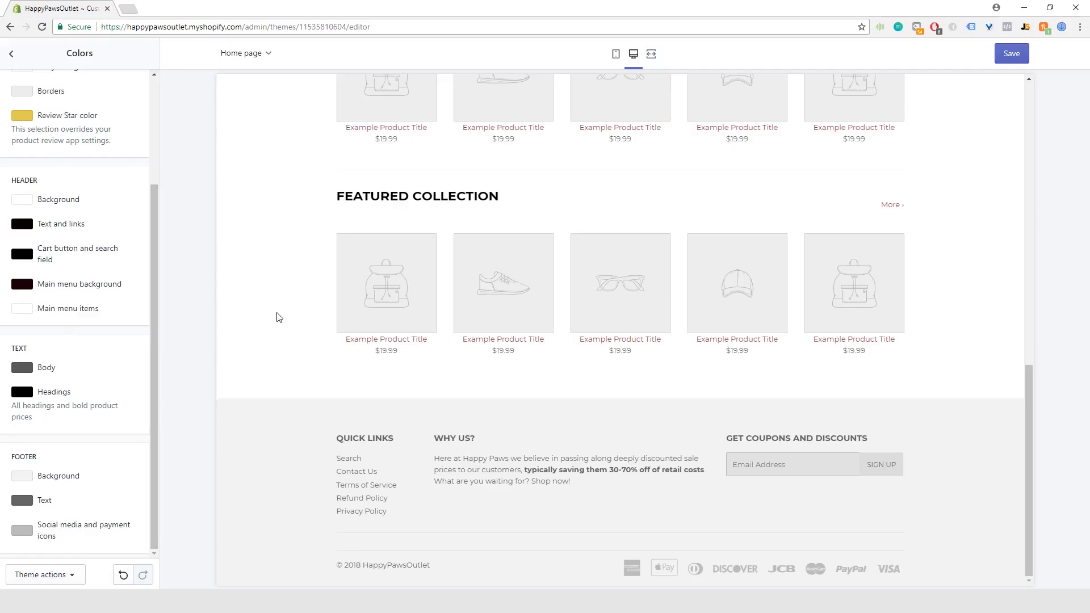
{"action": "scroll", "coordinate": [279, 318], "scroll_direction": "up", "scroll_amount": 10}
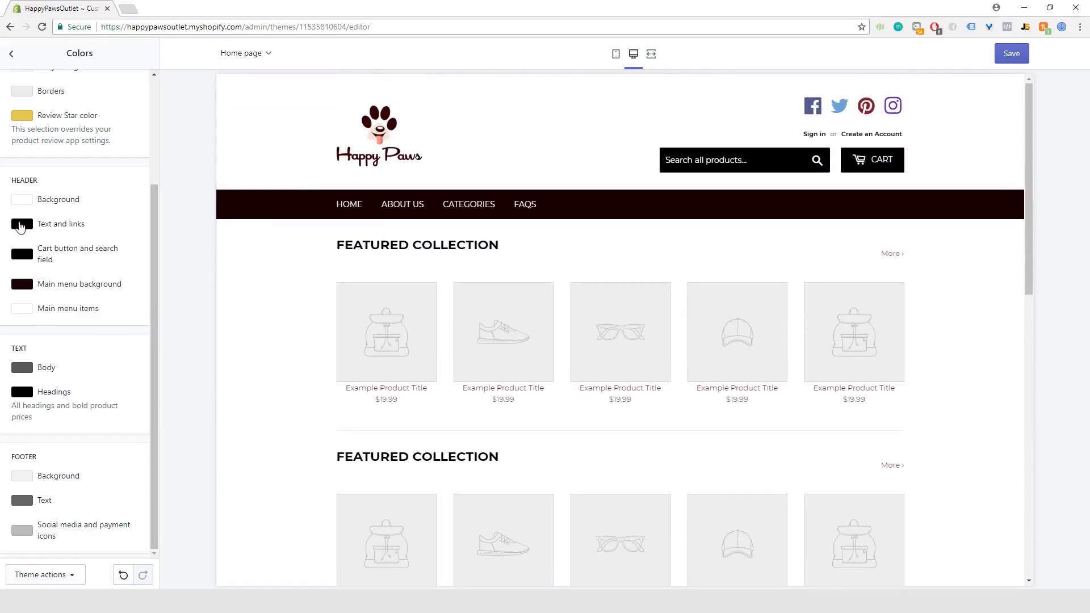
- Switch to Paletton and copy the hex code 570C0C of the medium dark red swatch
{"action": "left_click", "coordinate": [22, 224]}
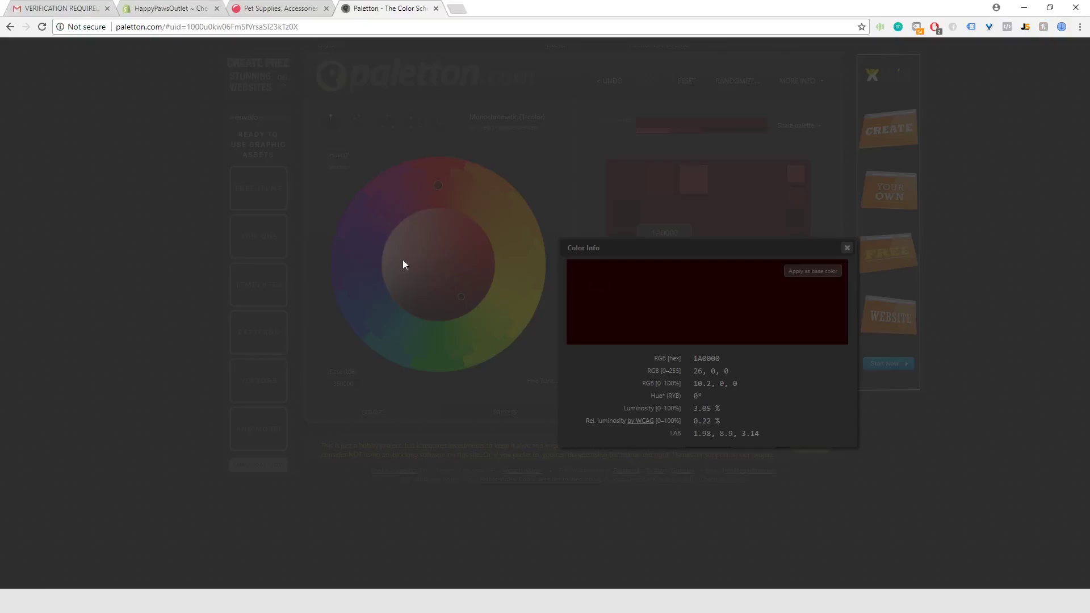
{"action": "left_click", "coordinate": [846, 248]}
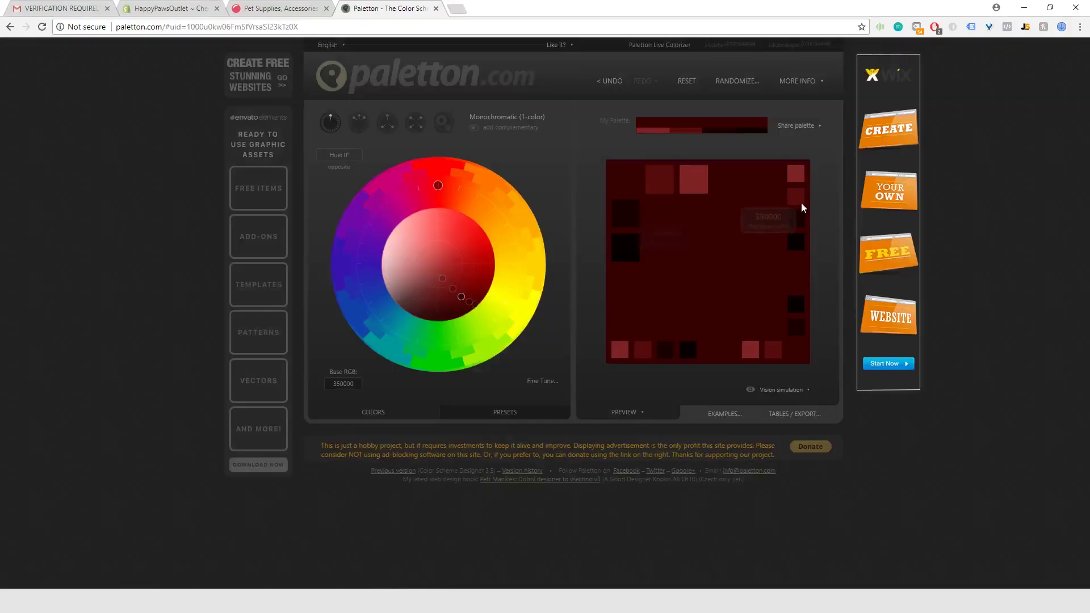
{"action": "left_click", "coordinate": [658, 180]}
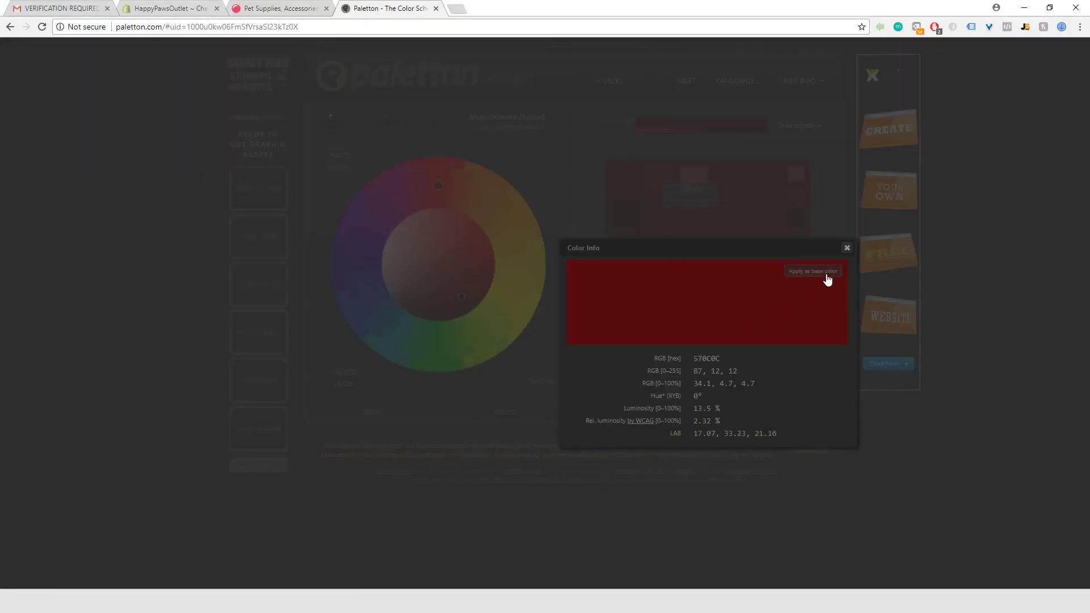
{"action": "double_click", "coordinate": [710, 358]}
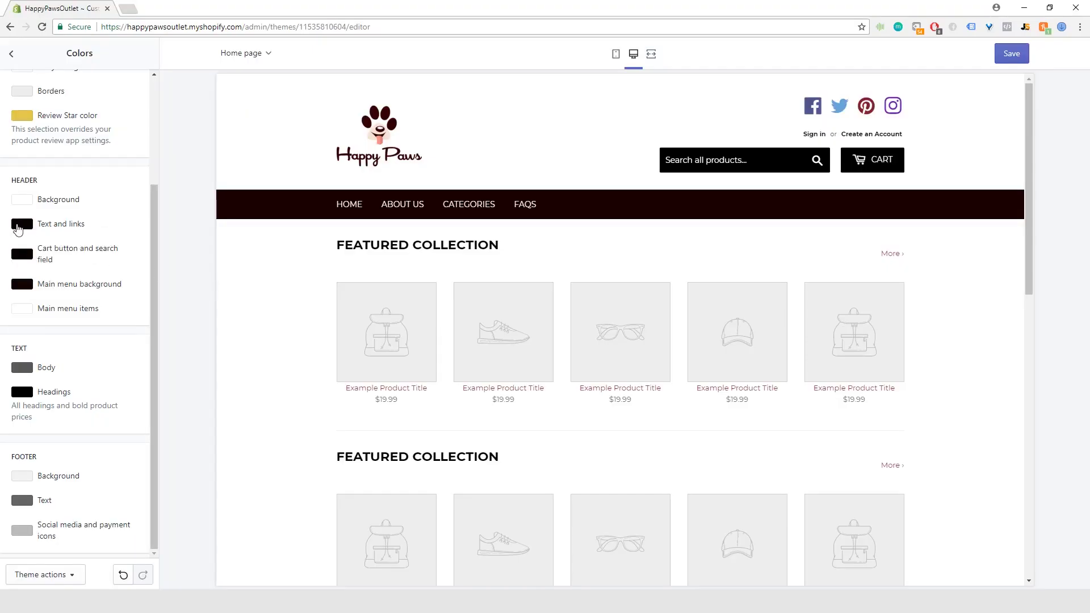
- Return to the Shopify theme editor and set the header's Text and links color to #570c0c
{"action": "left_click", "coordinate": [19, 227]}
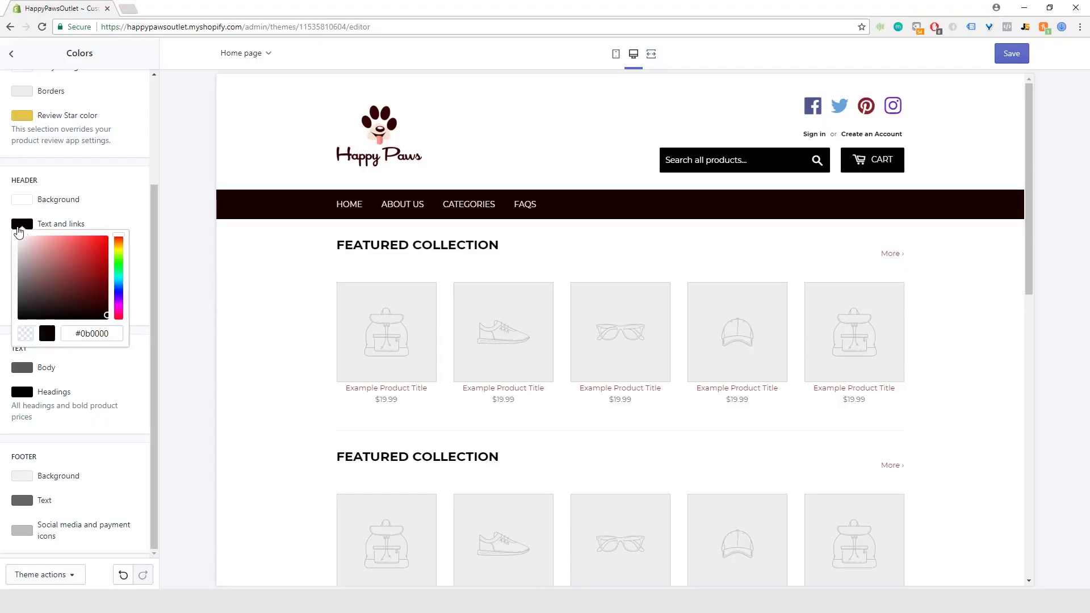
{"action": "double_click", "coordinate": [88, 334]}
{"action": "type", "text": "570c0c"}
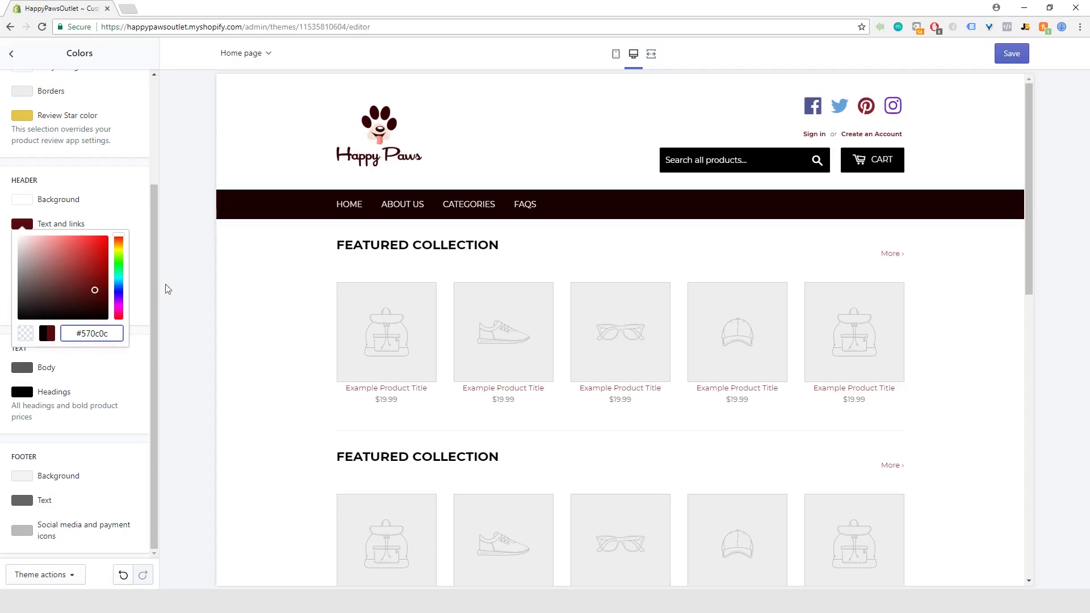
- Try black as the header's Text and links color, and set it back to #570c0c
{"action": "left_click", "coordinate": [193, 273]}
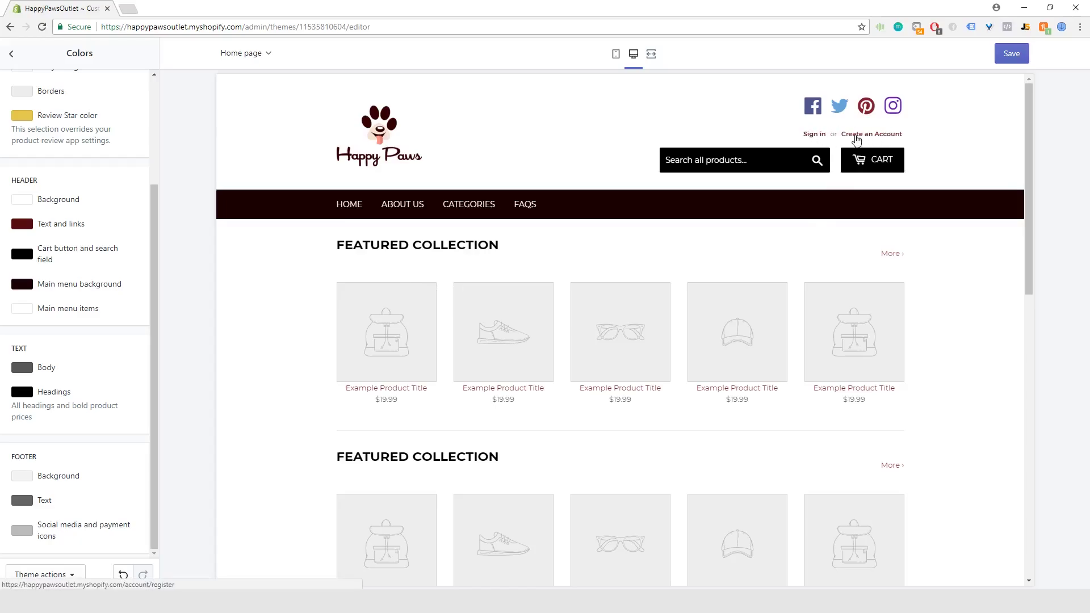
{"action": "left_click", "coordinate": [23, 225]}
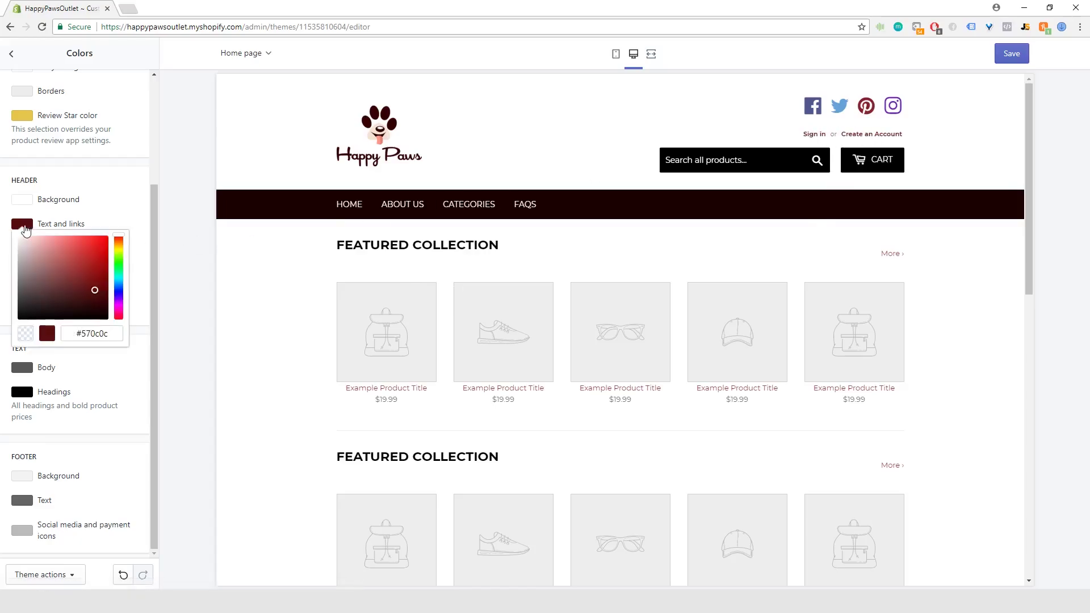
{"action": "left_click", "coordinate": [107, 318]}
{"action": "double_click", "coordinate": [94, 335]}
{"action": "type", "text": "570c0c"}
{"action": "left_click", "coordinate": [181, 213]}
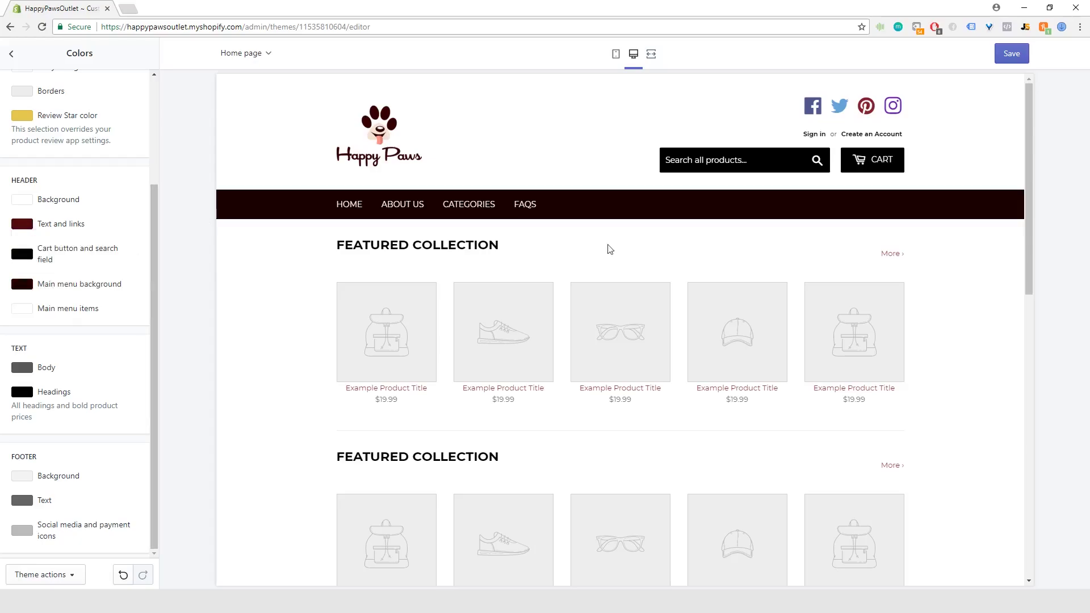
- Undo and redo the last Text and links color change and check the home page preview
{"action": "scroll", "coordinate": [86, 448], "scroll_direction": "up", "scroll_amount": 3}
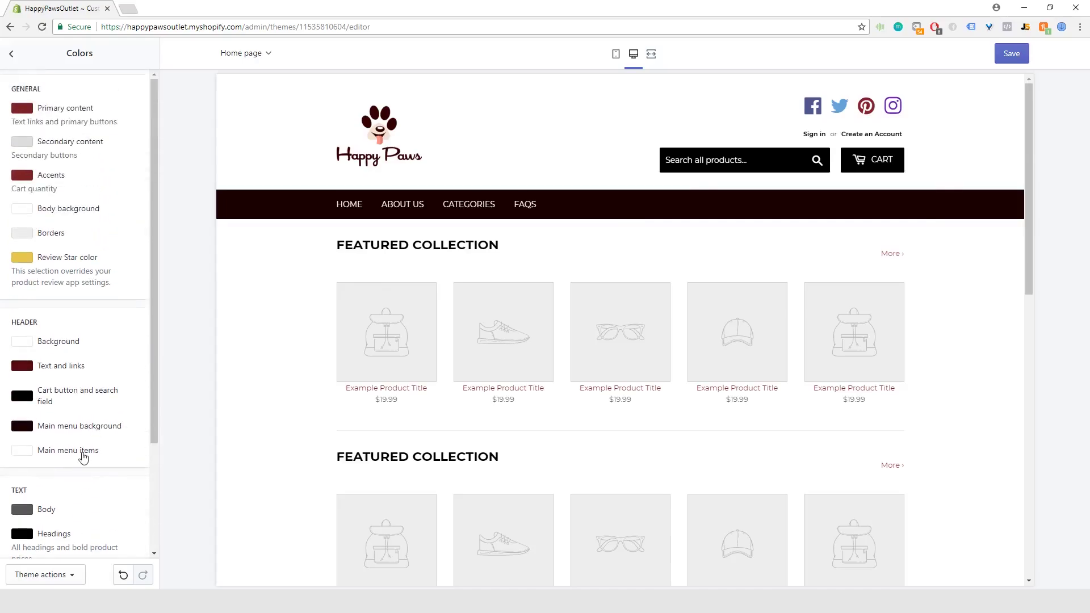
{"action": "scroll", "coordinate": [88, 483], "scroll_direction": "down", "scroll_amount": 3}
{"action": "left_click", "coordinate": [123, 577]}
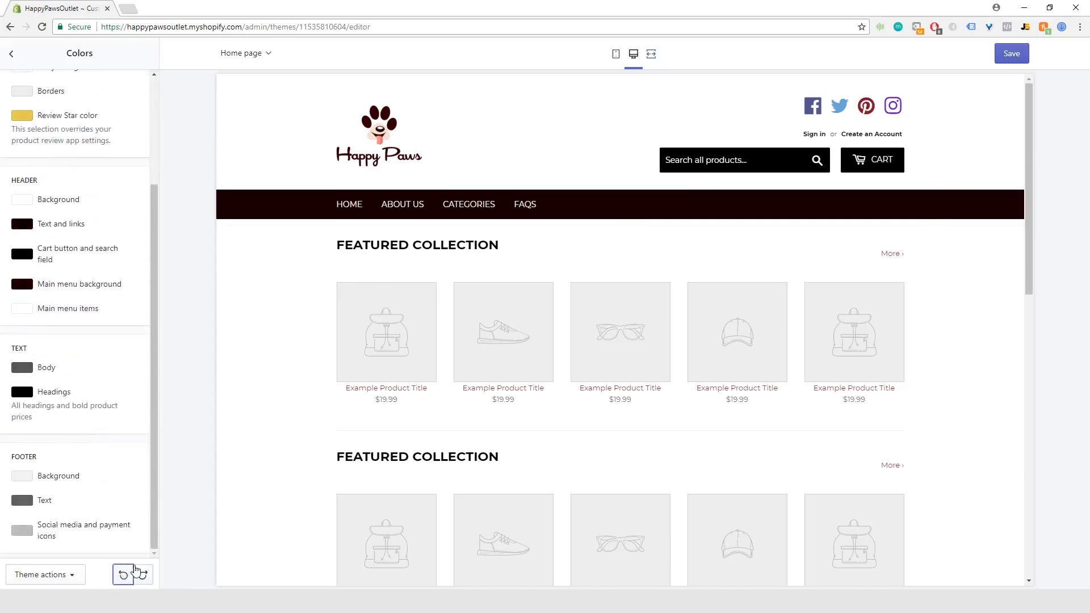
{"action": "left_click", "coordinate": [144, 578]}
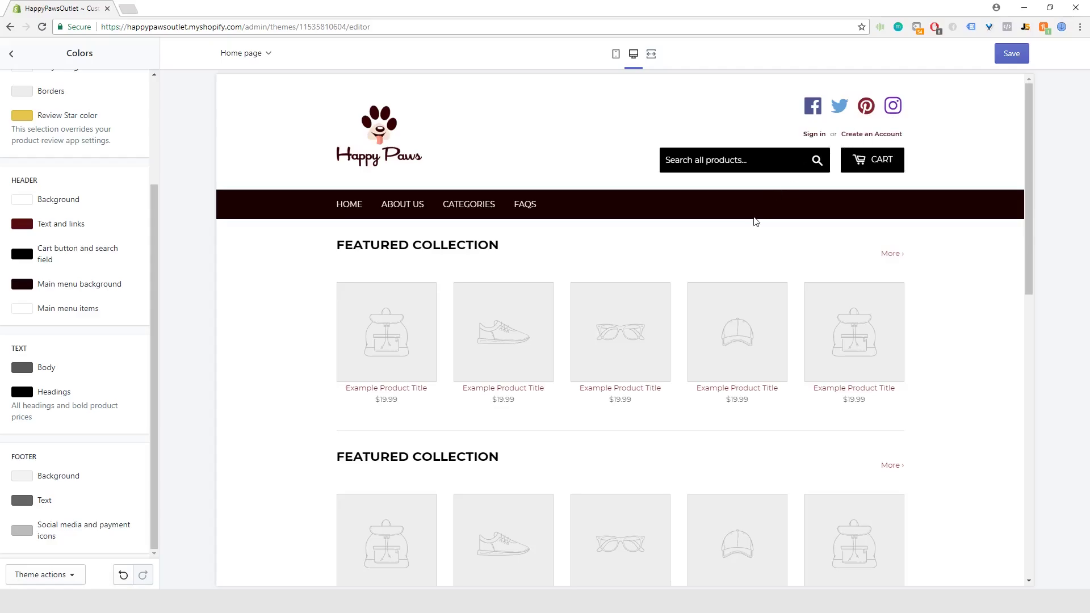
{"action": "scroll", "coordinate": [641, 268], "scroll_direction": "down", "scroll_amount": 10}
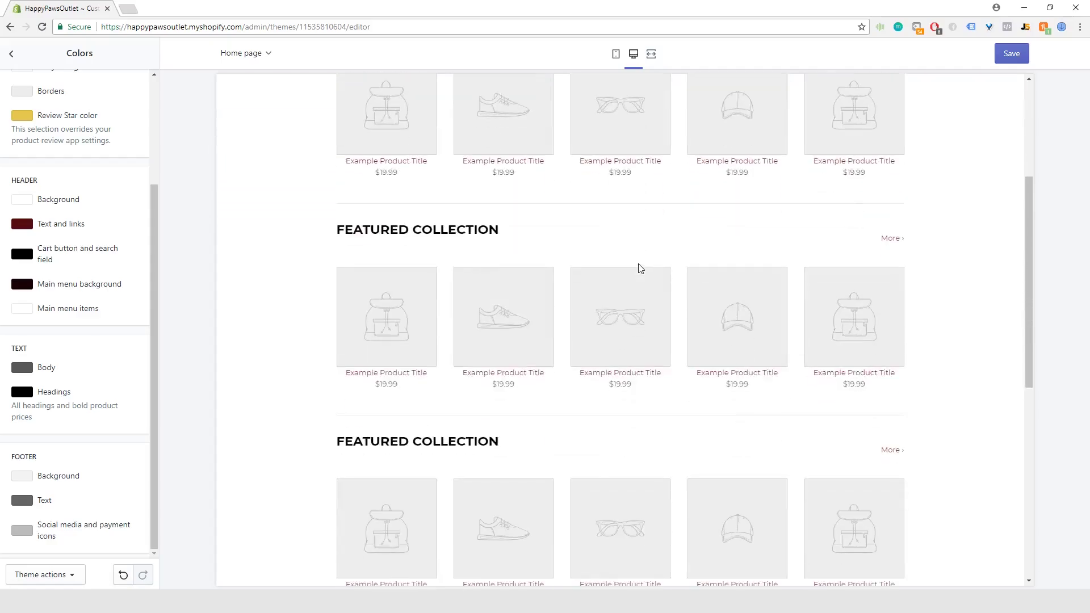
{"action": "scroll", "coordinate": [640, 268], "scroll_direction": "up", "scroll_amount": 10}
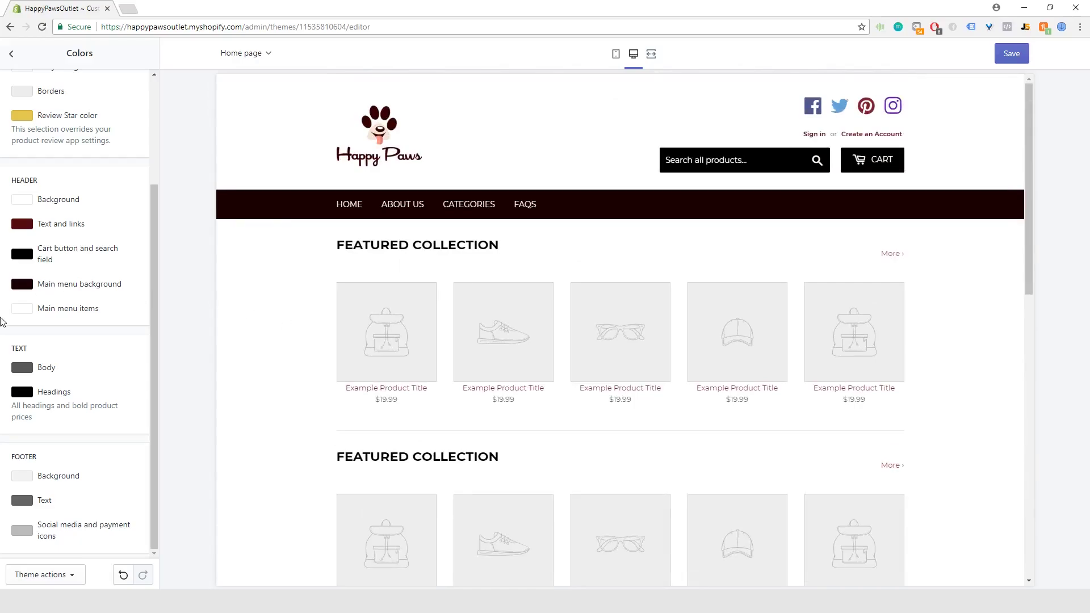
- Set the Headings text color to #570c0c and check the section headings down to the footer
{"action": "left_click", "coordinate": [23, 393]}
{"action": "double_click", "coordinate": [91, 502]}
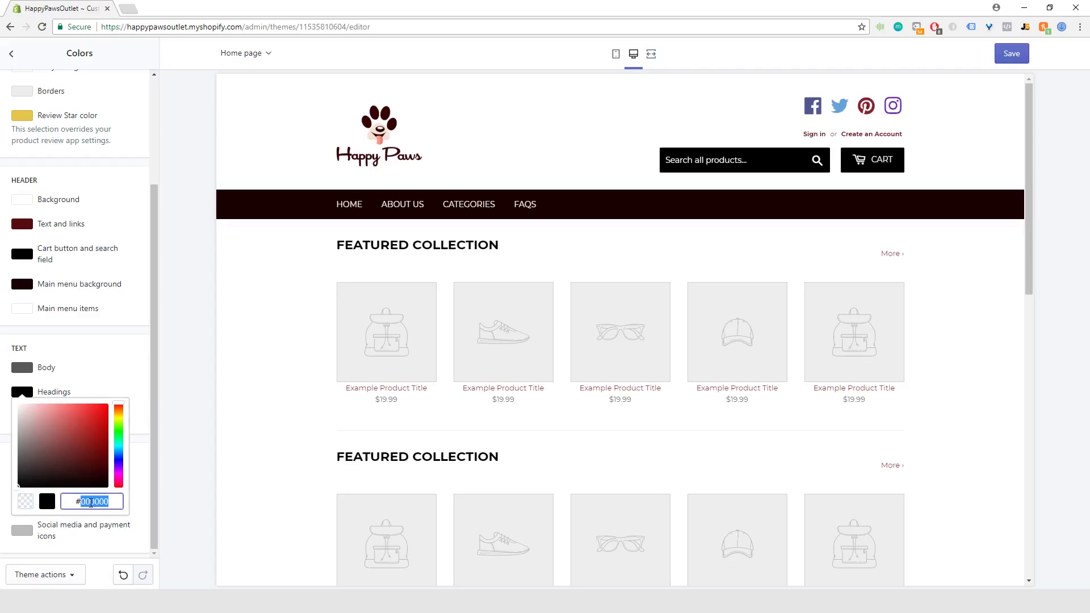
{"action": "type", "text": "#570c0c"}
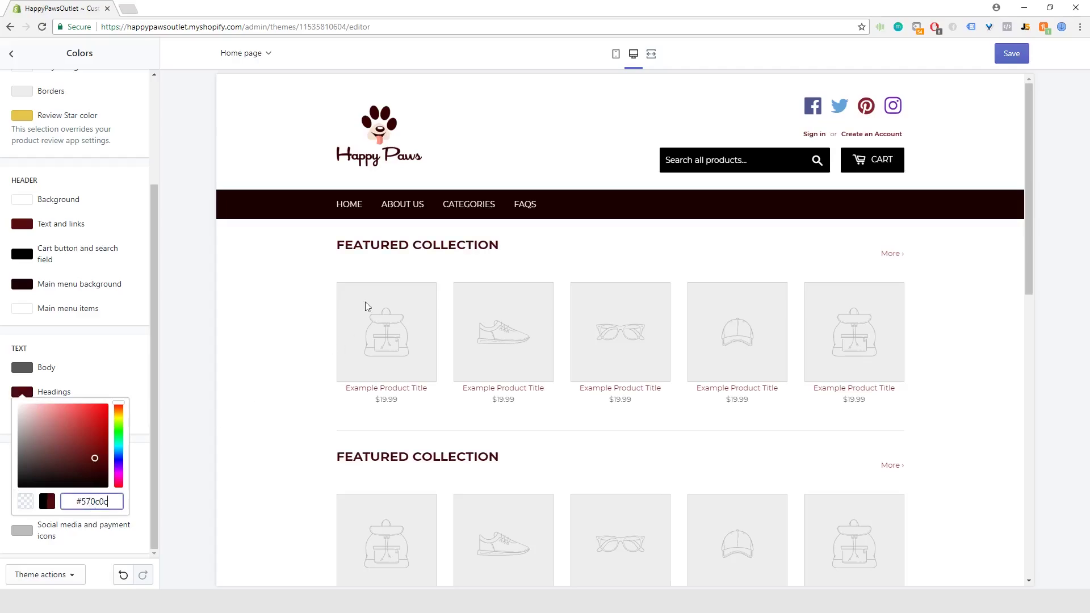
{"action": "scroll", "coordinate": [294, 392], "scroll_direction": "down", "scroll_amount": 2}
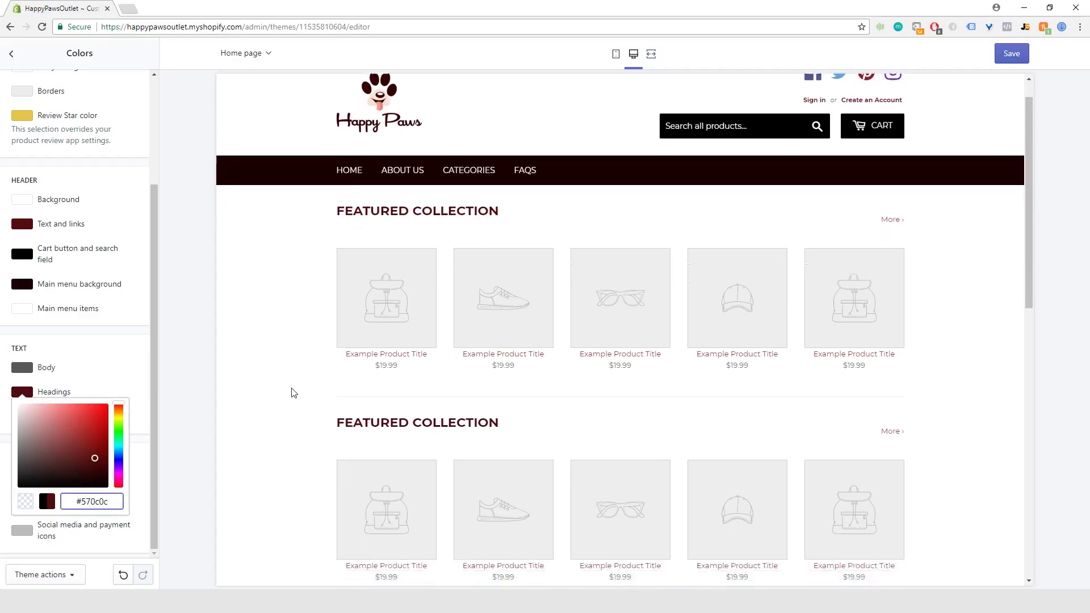
{"action": "scroll", "coordinate": [294, 391], "scroll_direction": "down", "scroll_amount": 10}
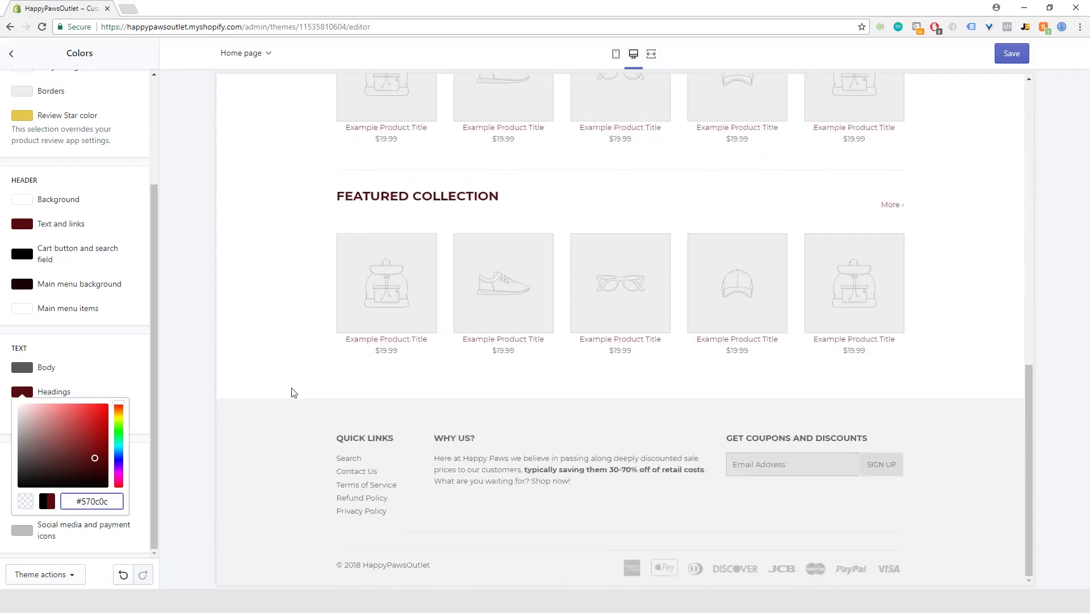
{"action": "scroll", "coordinate": [293, 392], "scroll_direction": "up", "scroll_amount": 6}
{"action": "scroll", "coordinate": [293, 393], "scroll_direction": "up", "scroll_amount": 2}
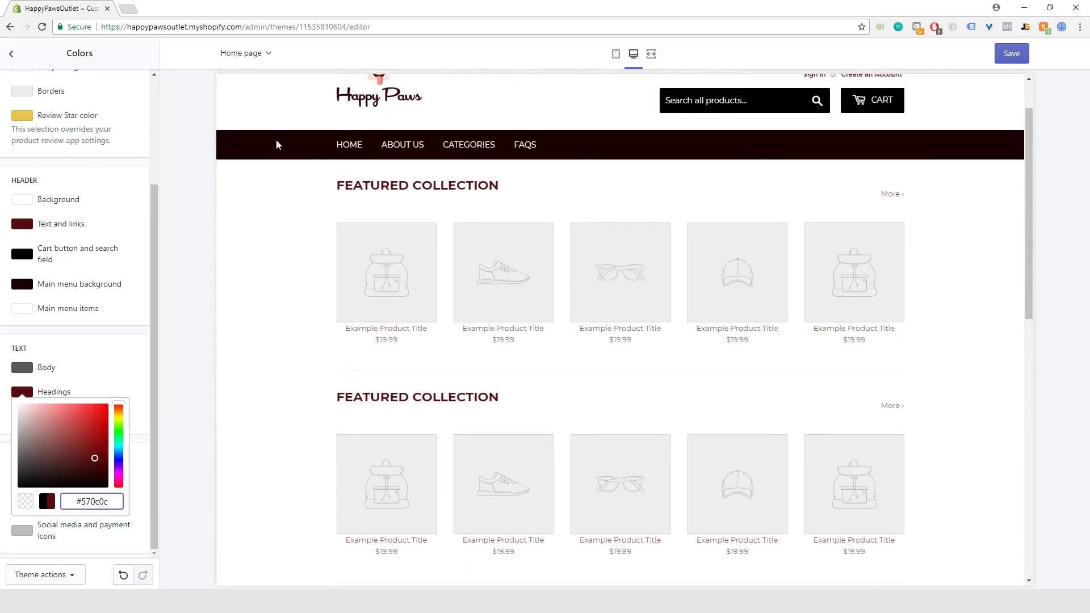
- Set the header's Main menu background color to #570c0c and check it against the rest of the home page
{"action": "left_click", "coordinate": [22, 284]}
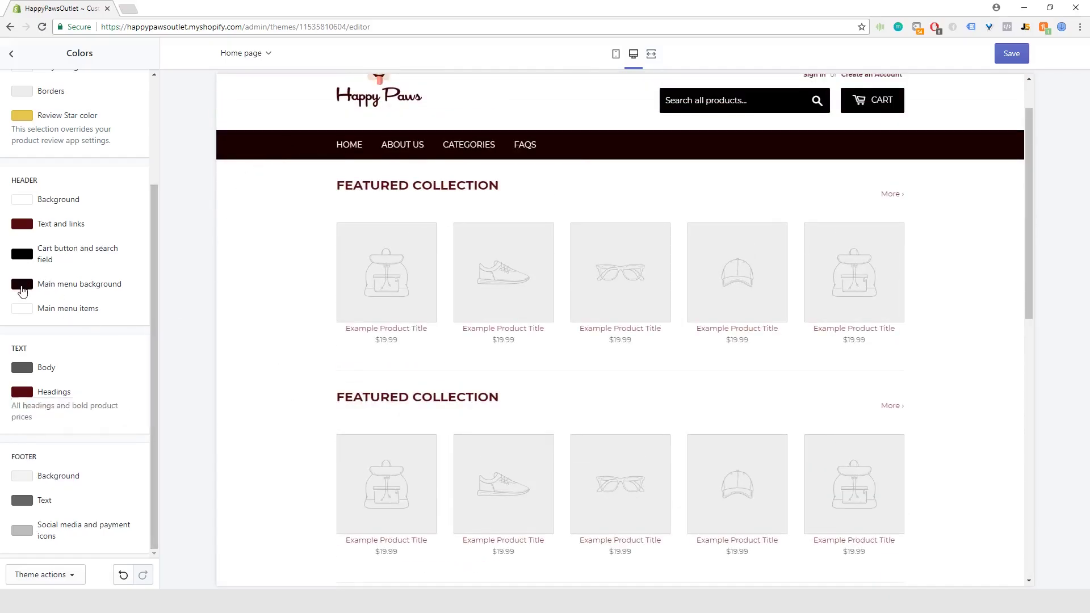
{"action": "double_click", "coordinate": [94, 394]}
{"action": "type", "text": "570c0c"}
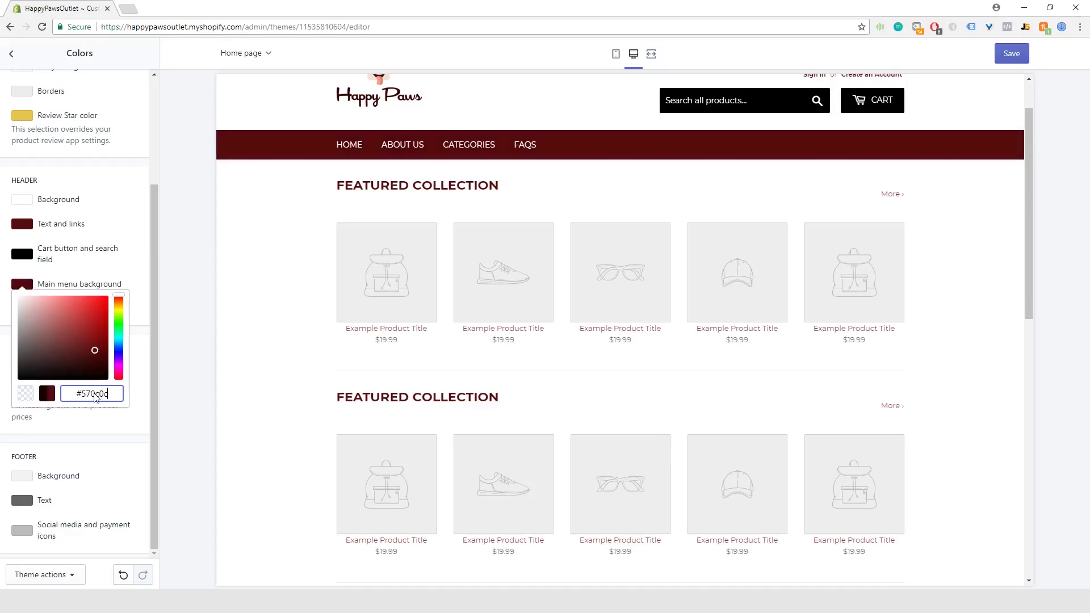
{"action": "scroll", "coordinate": [302, 253], "scroll_direction": "up", "scroll_amount": 1}
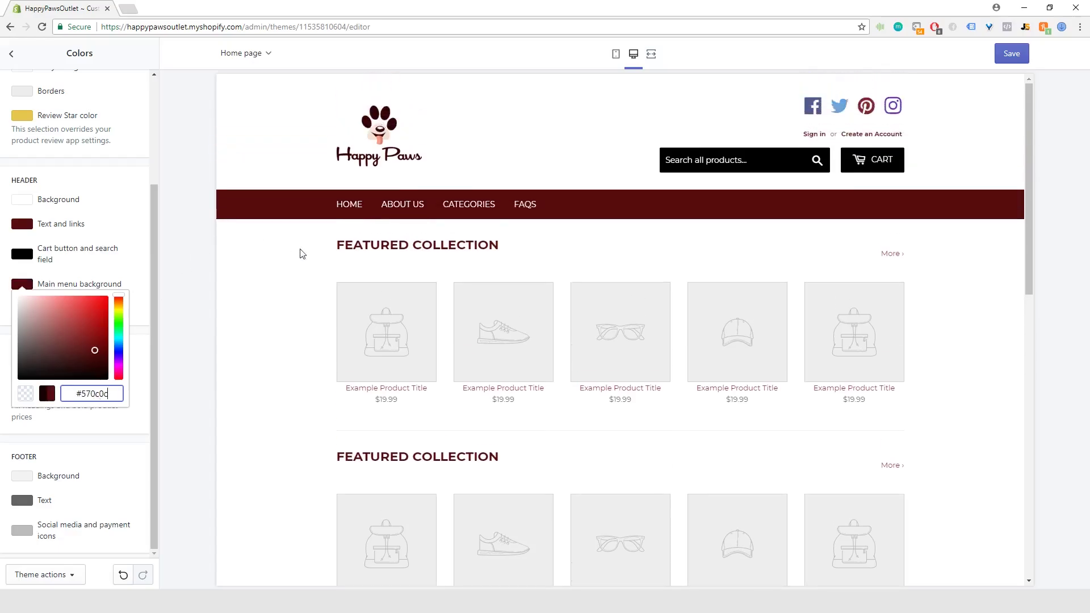
{"action": "scroll", "coordinate": [248, 281], "scroll_direction": "down", "scroll_amount": 5}
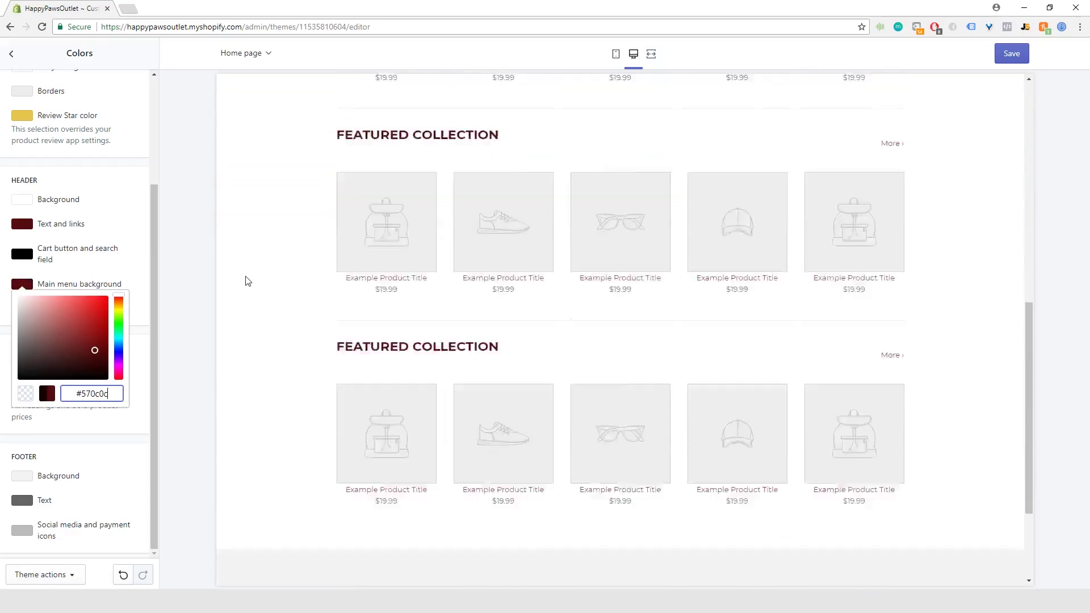
{"action": "scroll", "coordinate": [247, 281], "scroll_direction": "up", "scroll_amount": 5}
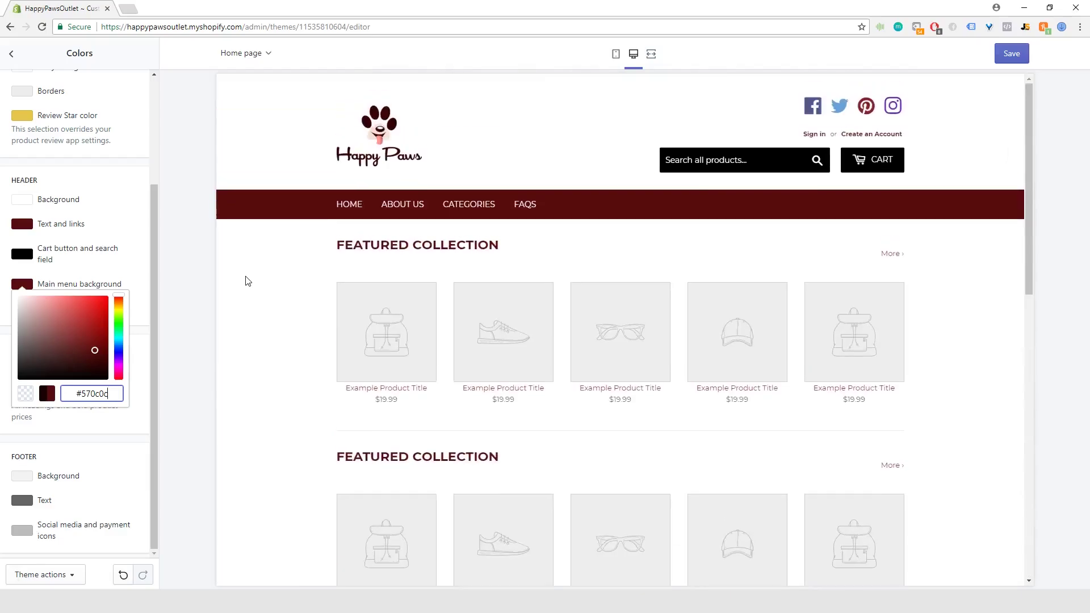
- Set the header's Cart button and search field color to #570c0c and look over the home page
{"action": "left_click", "coordinate": [25, 258]}
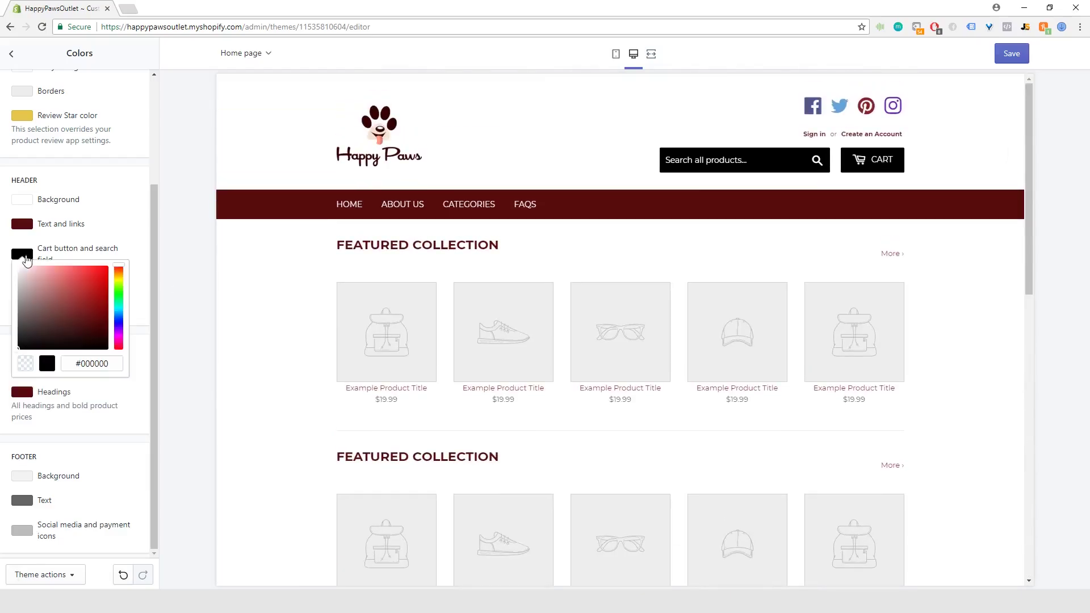
{"action": "double_click", "coordinate": [83, 364]}
{"action": "type", "text": "570c0c"}
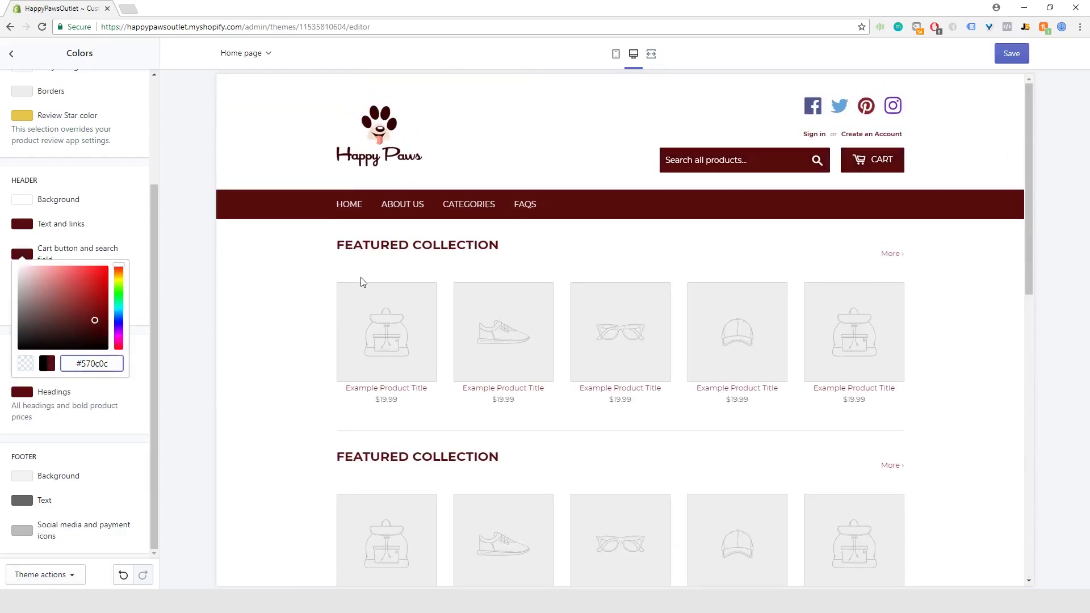
{"action": "left_click", "coordinate": [281, 254]}
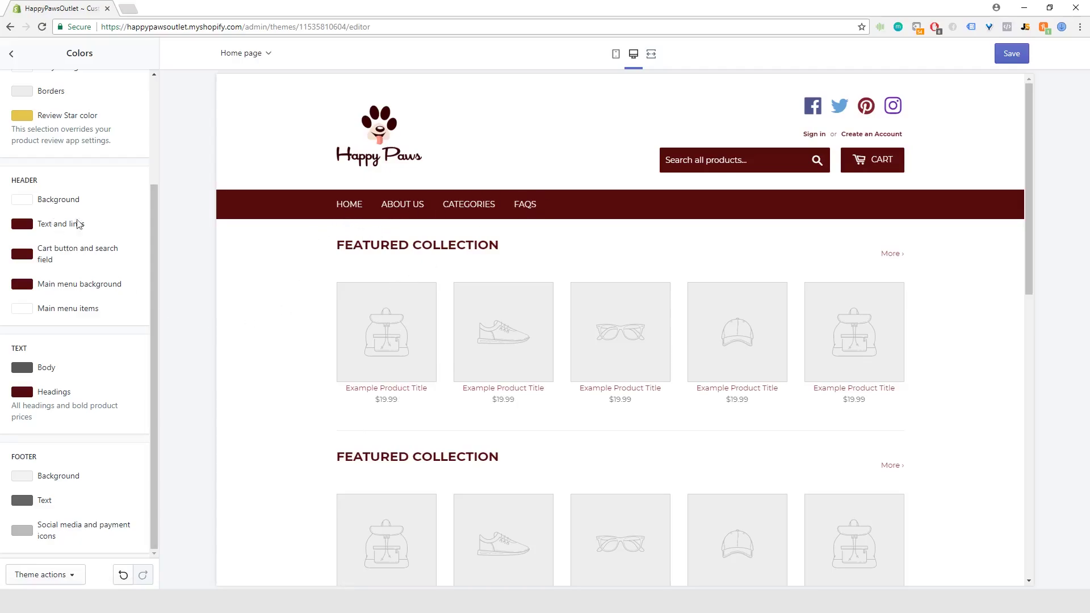
{"action": "scroll", "coordinate": [131, 267], "scroll_direction": "up", "scroll_amount": 3}
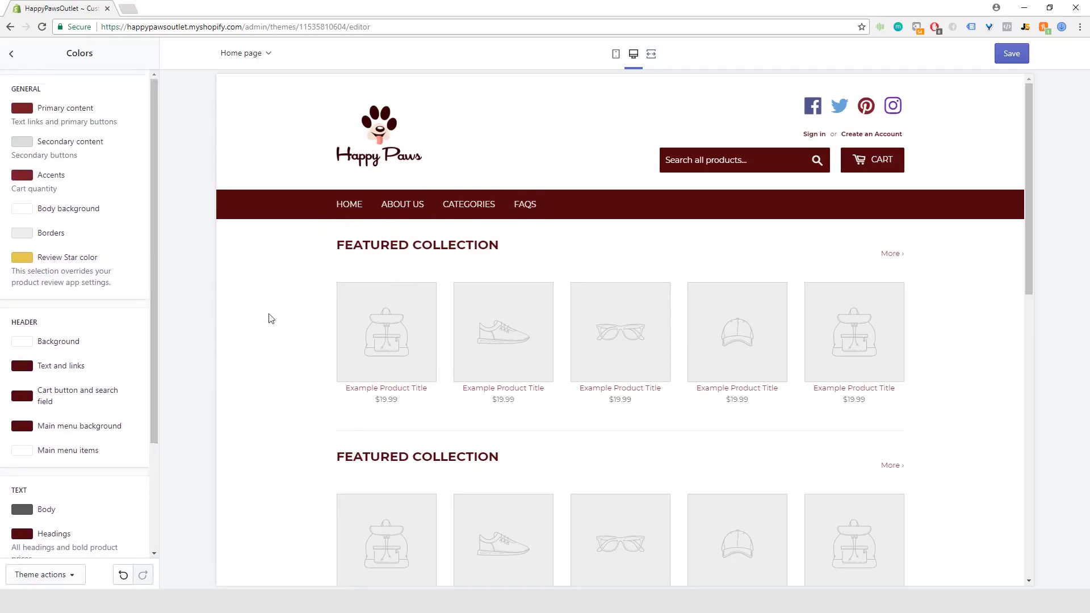
{"action": "scroll", "coordinate": [405, 305], "scroll_direction": "down", "scroll_amount": 5}
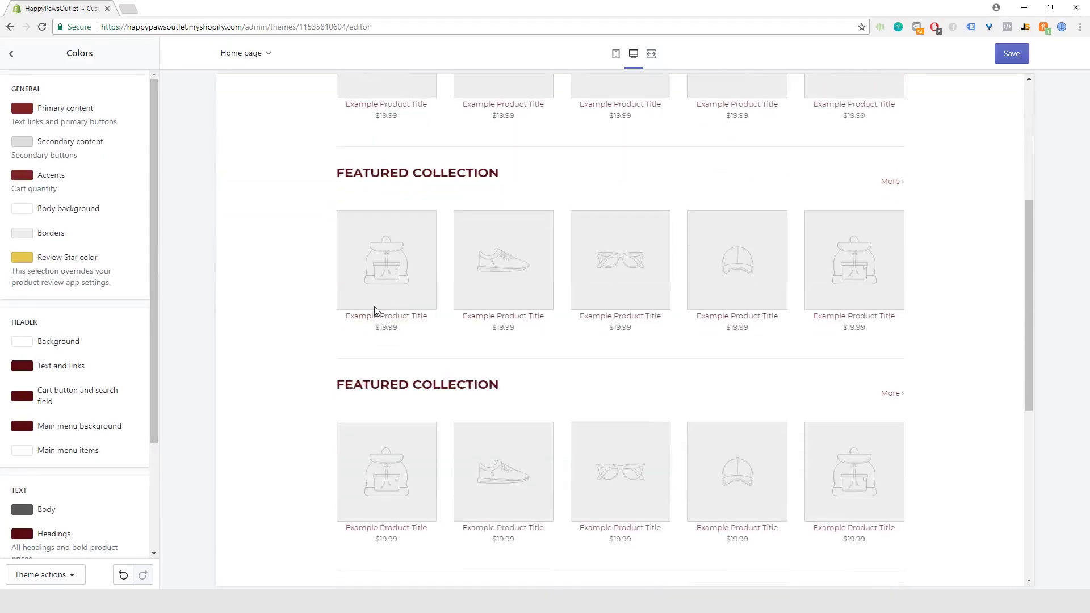
{"action": "scroll", "coordinate": [379, 307], "scroll_direction": "up", "scroll_amount": 5}
- Show the mobile preview of the home page and examine its colors from the header down to the footer
{"action": "left_click", "coordinate": [615, 53]}
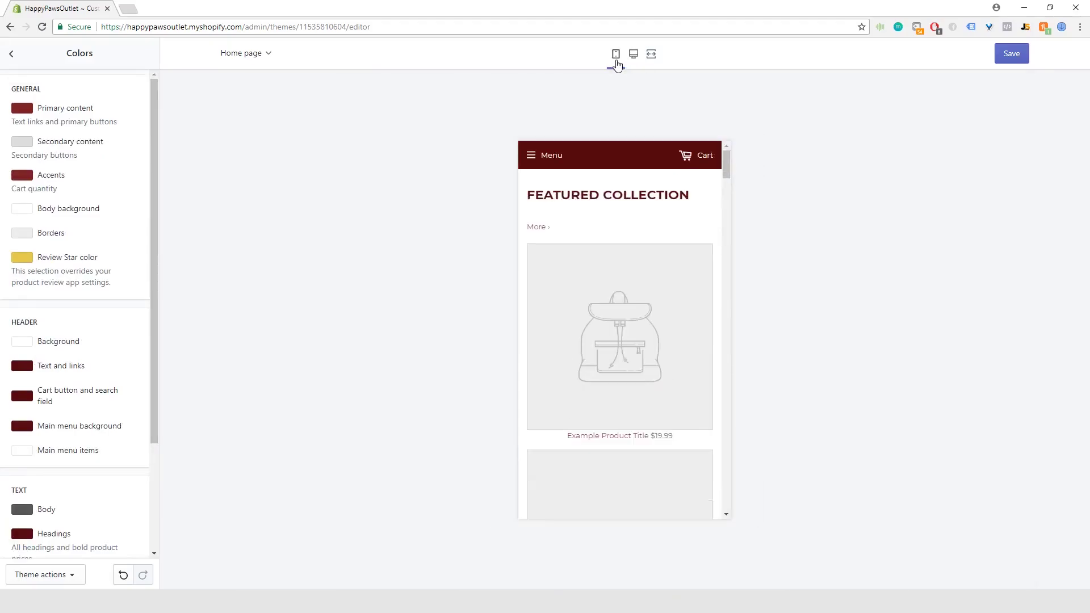
{"action": "scroll", "coordinate": [581, 283], "scroll_direction": "down", "scroll_amount": 4}
{"action": "scroll", "coordinate": [580, 282], "scroll_direction": "down", "scroll_amount": 10}
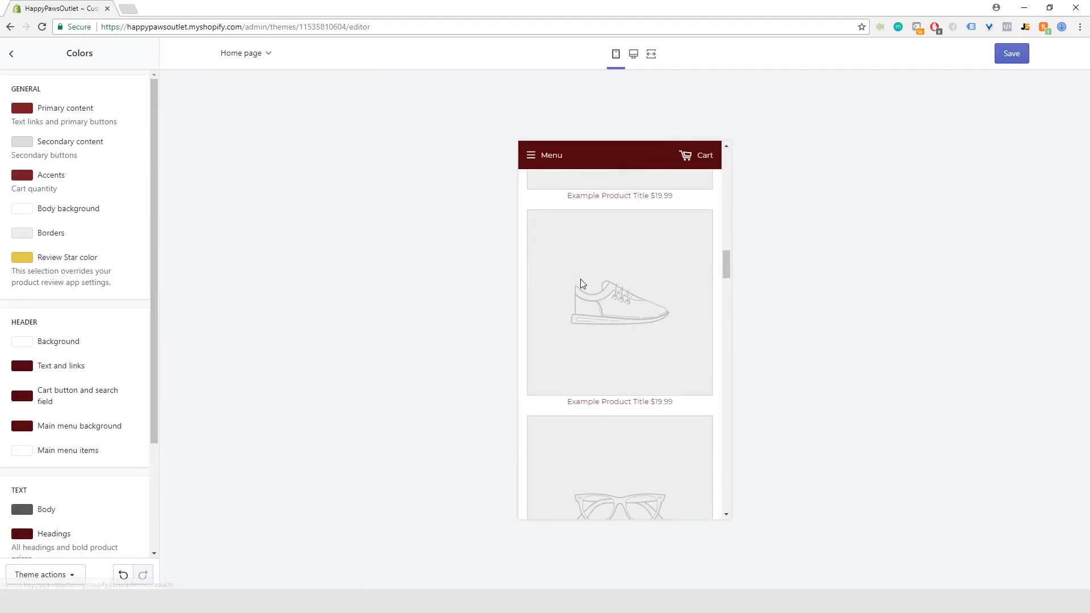
{"action": "scroll", "coordinate": [580, 282], "scroll_direction": "down", "scroll_amount": 4}
{"action": "scroll", "coordinate": [707, 349], "scroll_direction": "up", "scroll_amount": 4}
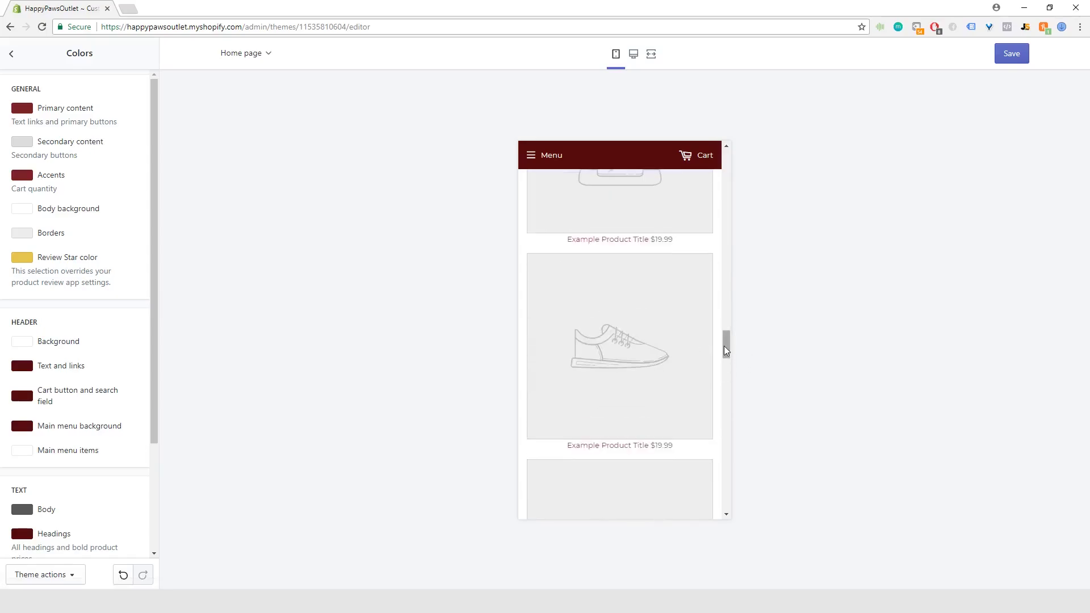
{"action": "left_click_drag", "start_coordinate": [726, 344], "coordinate": [723, 154]}
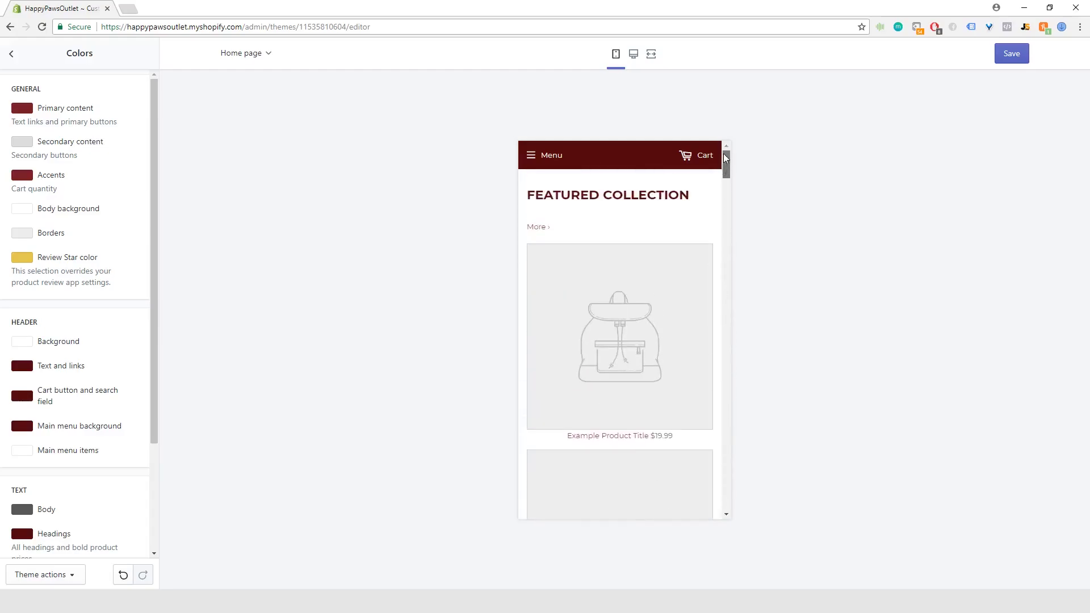
{"action": "scroll", "coordinate": [63, 301], "scroll_direction": "down", "scroll_amount": 2}
{"action": "scroll", "coordinate": [62, 301], "scroll_direction": "down", "scroll_amount": 1}
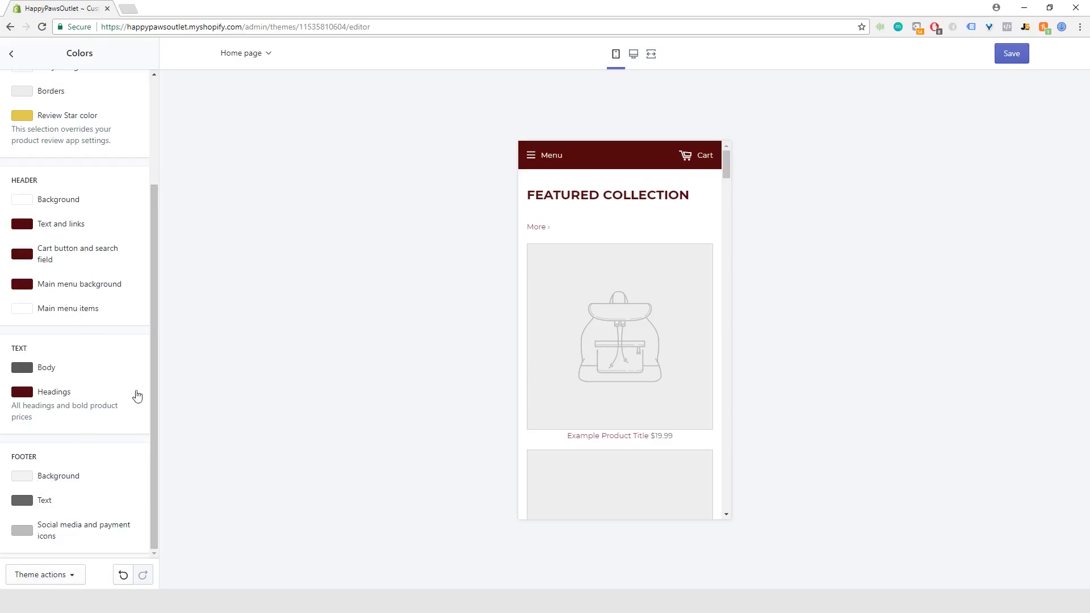
{"action": "left_click_drag", "start_coordinate": [727, 171], "coordinate": [718, 522]}
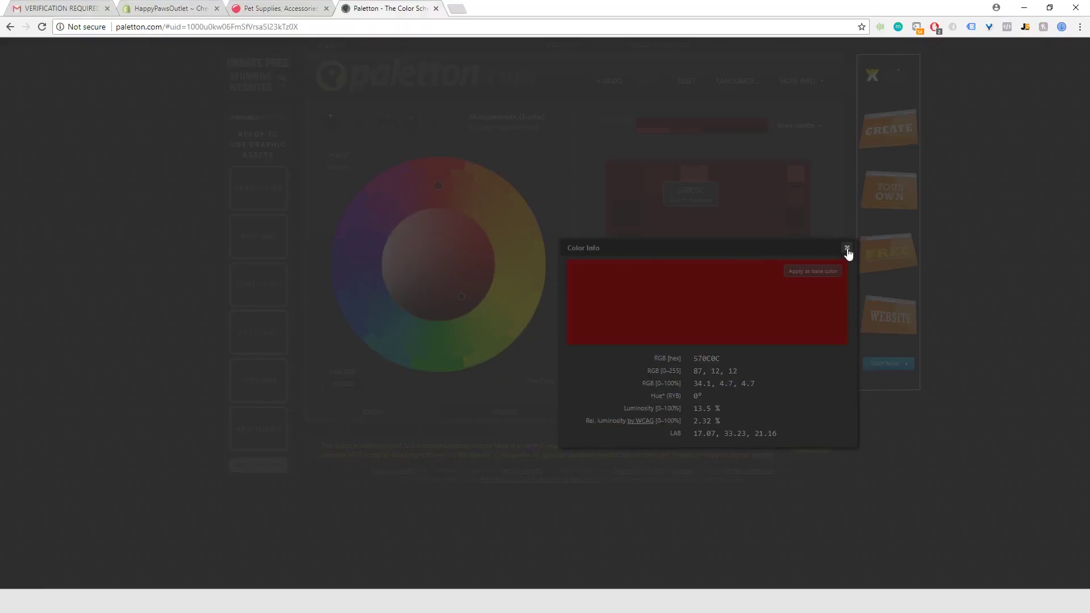
- In Paletton, close the current color details and open those of the lightest red swatch
{"action": "left_click", "coordinate": [847, 251]}
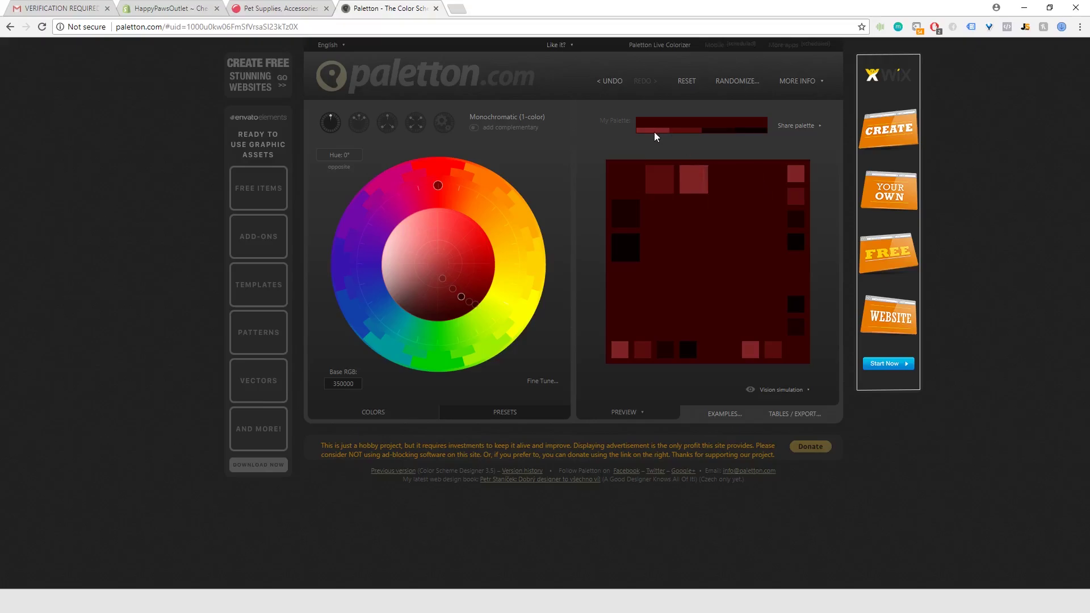
{"action": "left_click", "coordinate": [799, 179]}
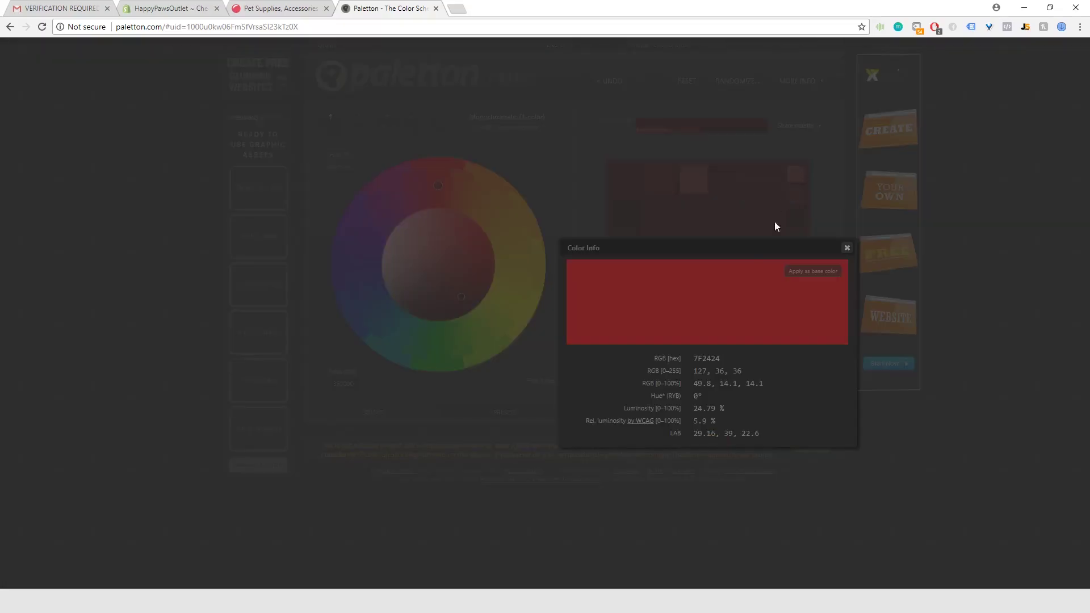
- Return to the Shopify theme editor, review the mobile footer and switch the preview to the desktop view
{"action": "key", "text": "alt+Tab"}
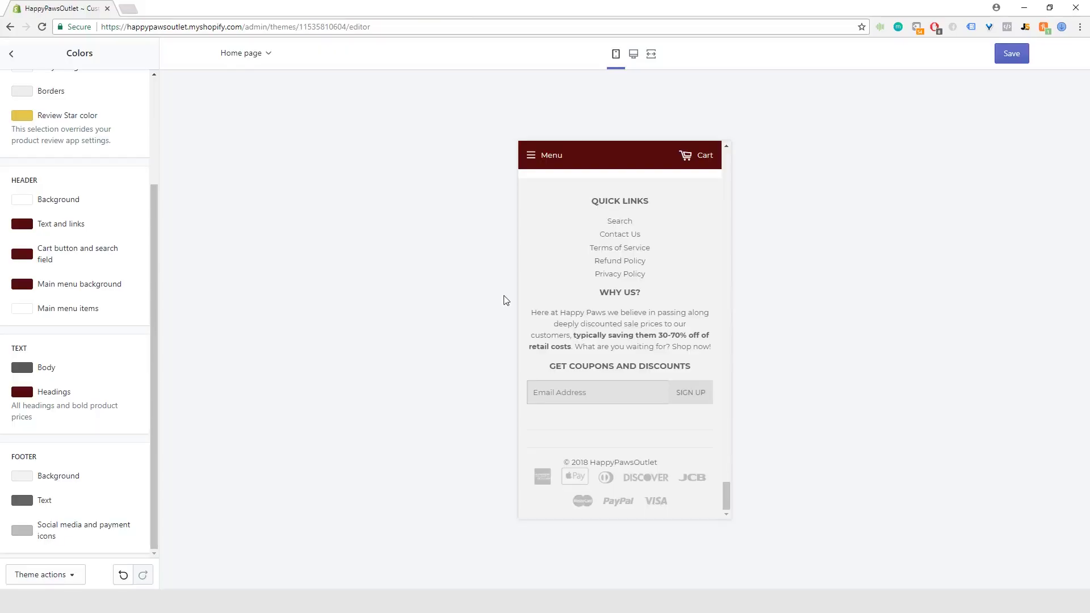
{"action": "scroll", "coordinate": [663, 341], "scroll_direction": "up", "scroll_amount": 10}
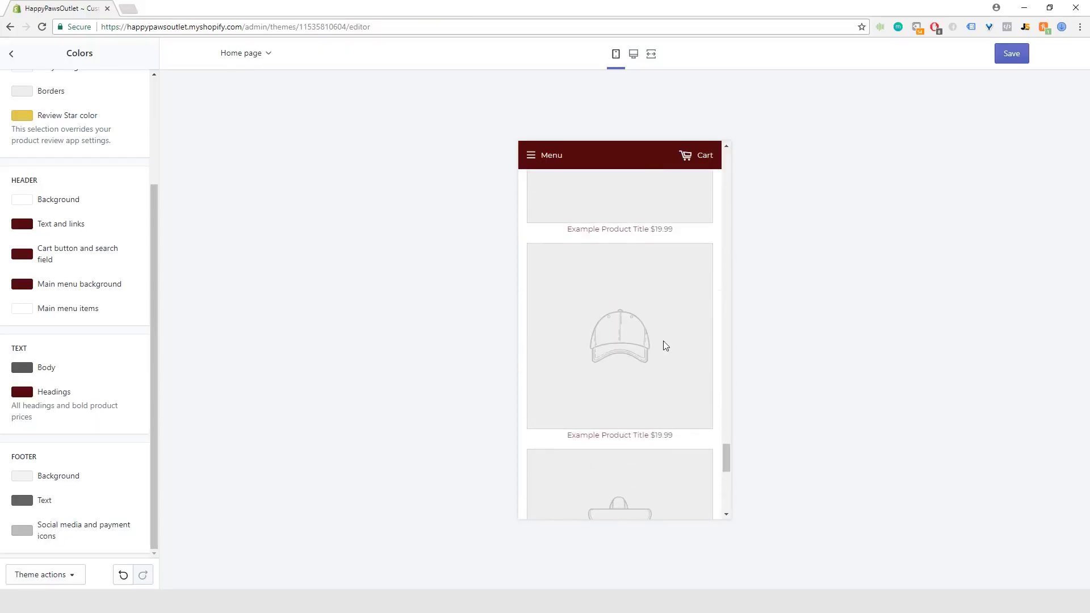
{"action": "scroll", "coordinate": [660, 349], "scroll_direction": "down", "scroll_amount": 10}
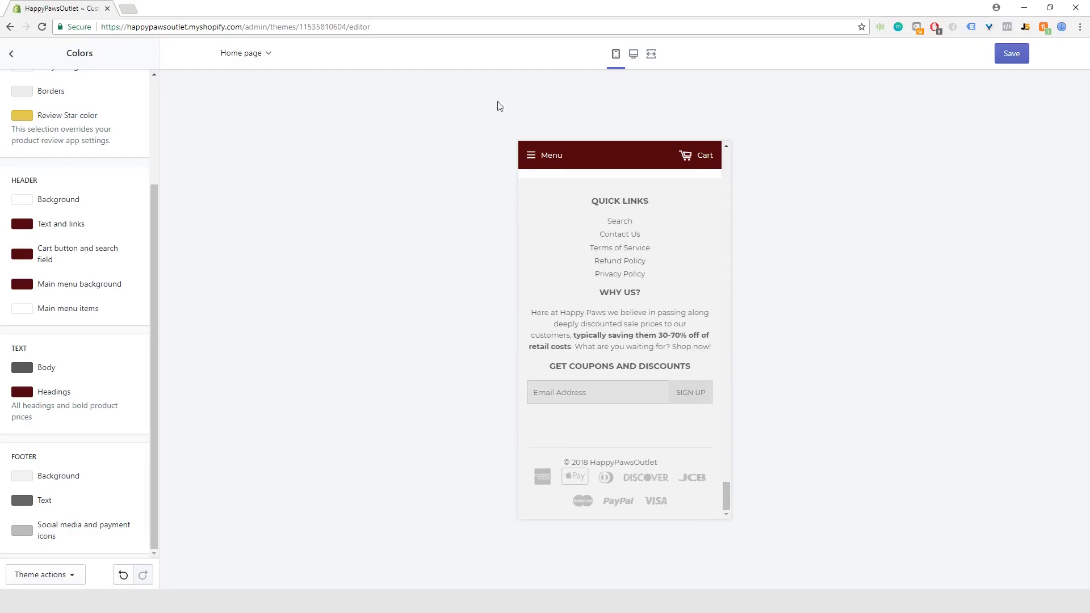
{"action": "left_click", "coordinate": [634, 53]}
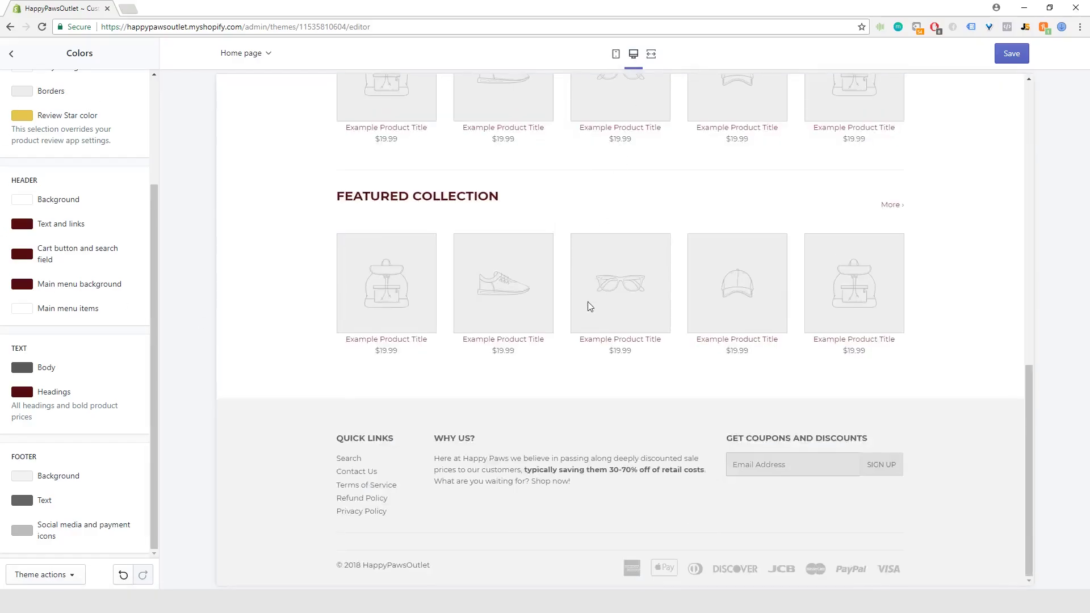
- Review the desktop home page and footer against the color settings, and close the open color details in Paletton
{"action": "scroll", "coordinate": [589, 305], "scroll_direction": "up", "scroll_amount": 10}
{"action": "scroll", "coordinate": [576, 304], "scroll_direction": "down", "scroll_amount": 3}
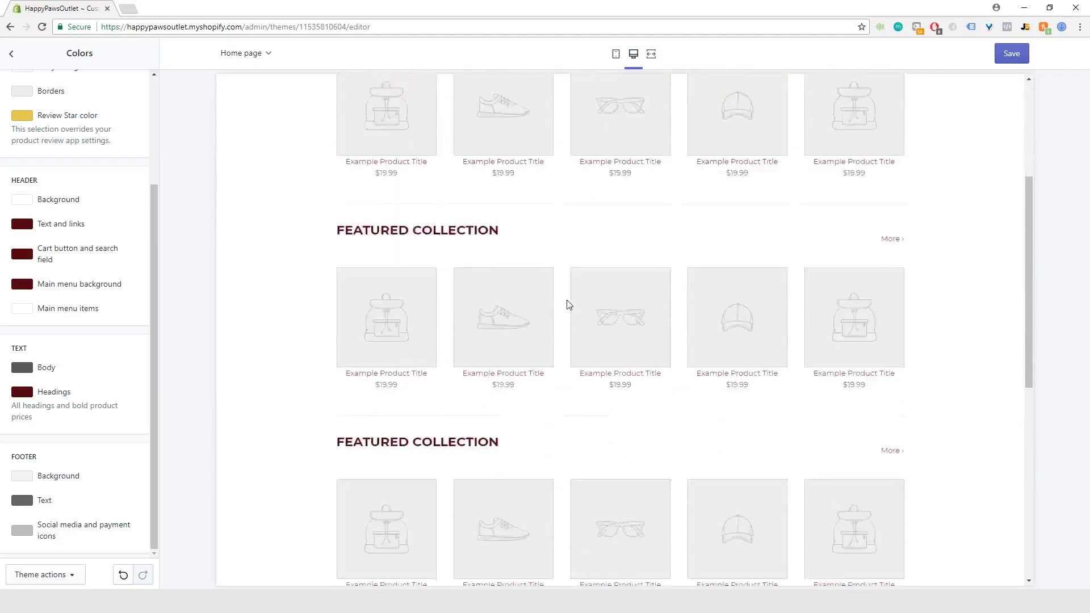
{"action": "scroll", "coordinate": [568, 304], "scroll_direction": "down", "scroll_amount": 4}
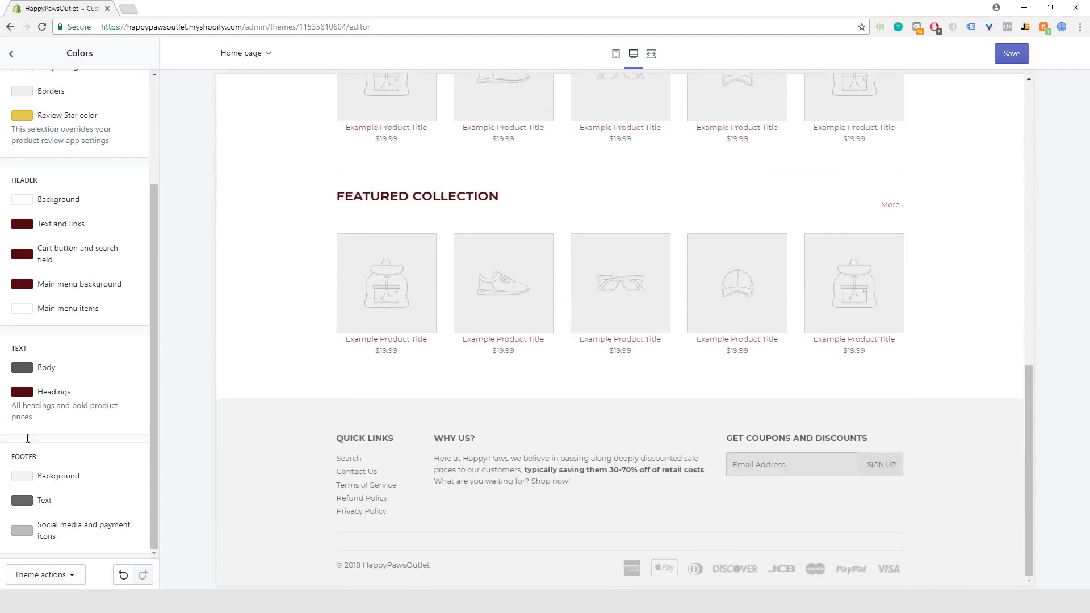
{"action": "scroll", "coordinate": [45, 368], "scroll_direction": "up", "scroll_amount": 3}
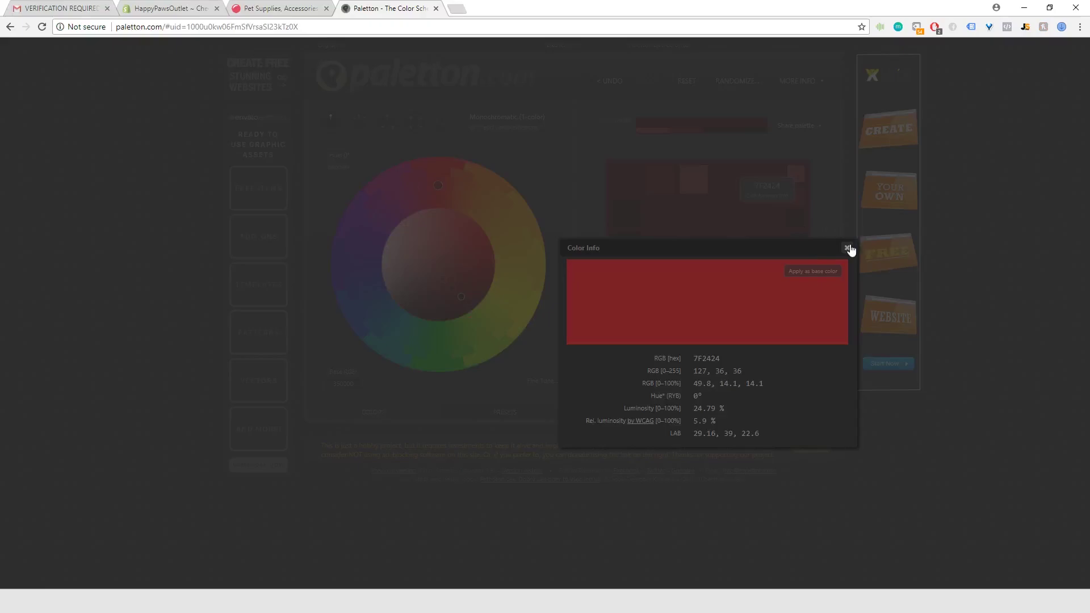
{"action": "left_click", "coordinate": [847, 248]}
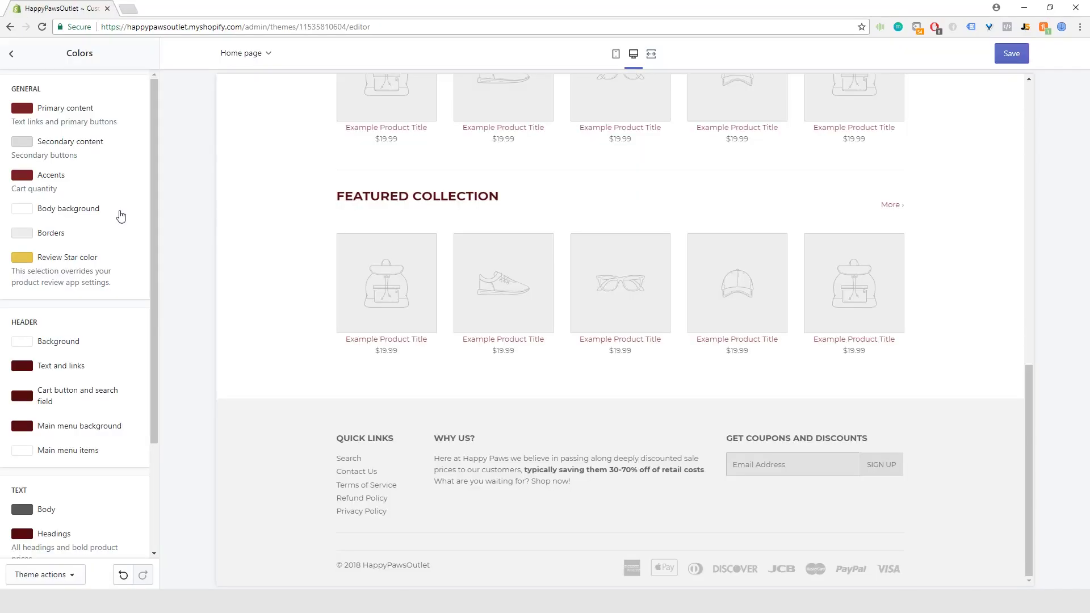
- Back in the Shopify theme editor, examine the color scheme on the desktop home page from header to footer
{"action": "scroll", "coordinate": [427, 267], "scroll_direction": "up", "scroll_amount": 10}
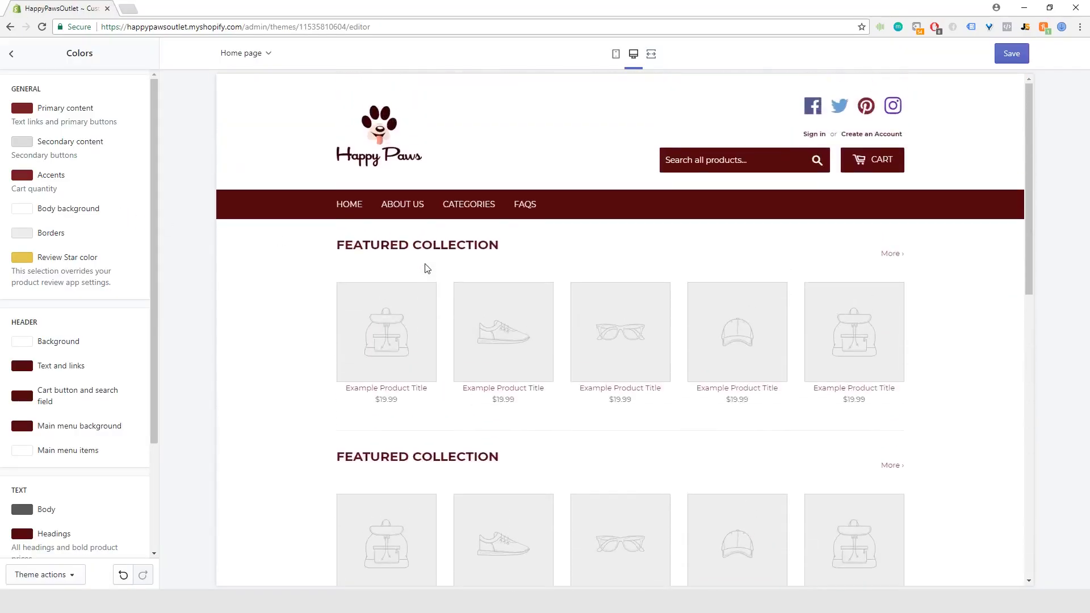
{"action": "scroll", "coordinate": [332, 269], "scroll_direction": "down", "scroll_amount": 8}
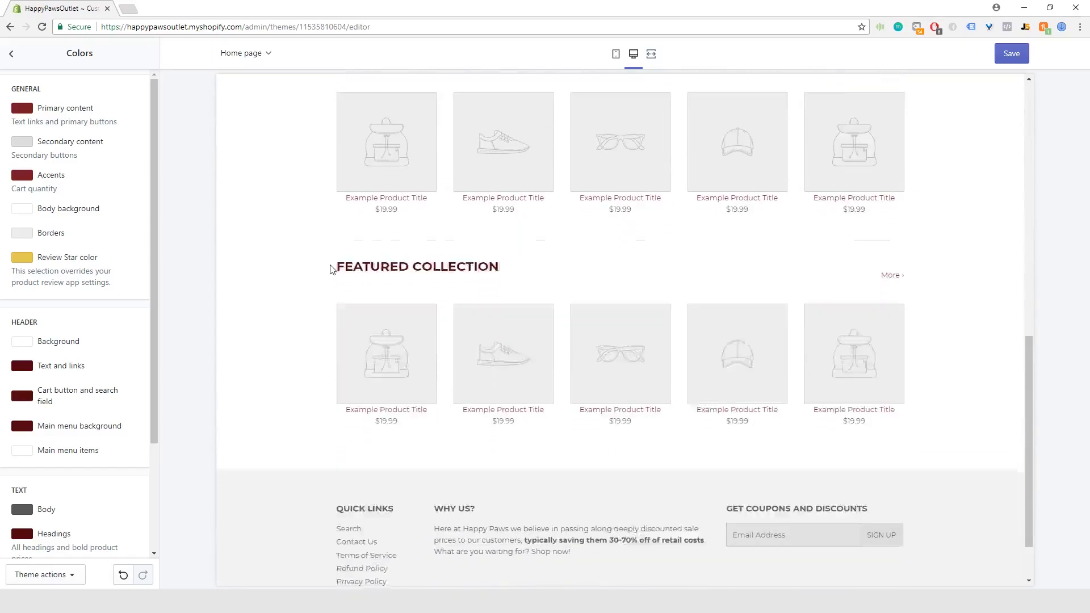
{"action": "scroll", "coordinate": [333, 269], "scroll_direction": "up", "scroll_amount": 8}
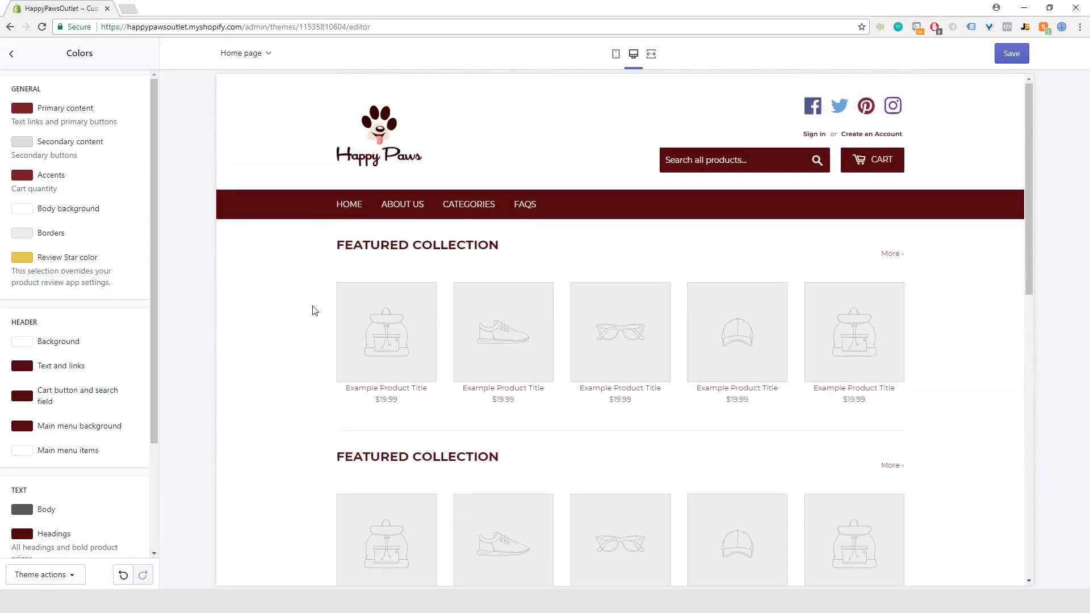
{"action": "scroll", "coordinate": [413, 358], "scroll_direction": "down", "scroll_amount": 8}
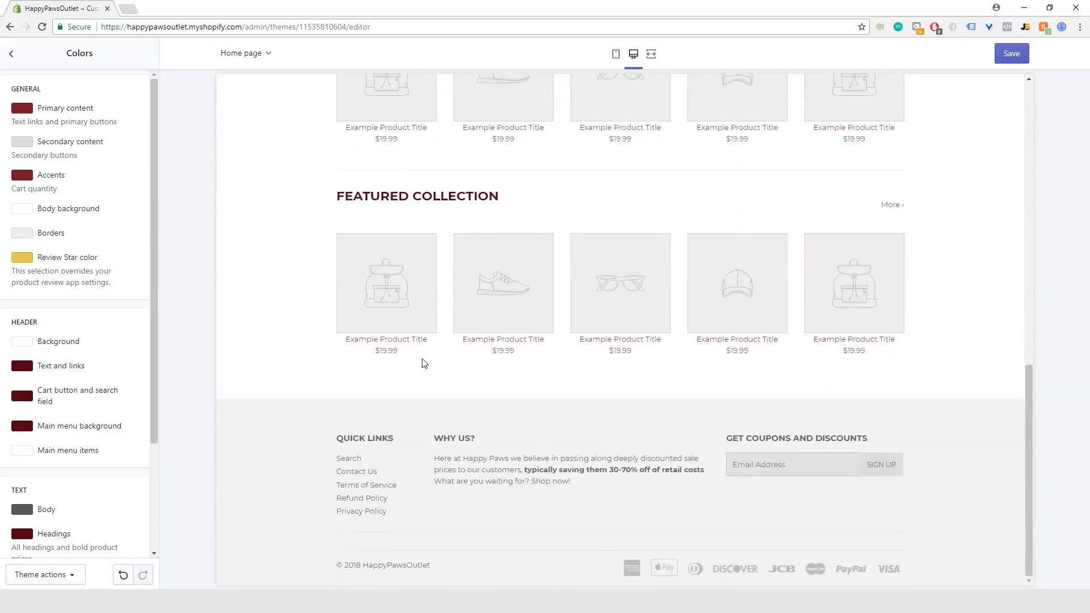
{"action": "scroll", "coordinate": [483, 375], "scroll_direction": "up", "scroll_amount": 8}
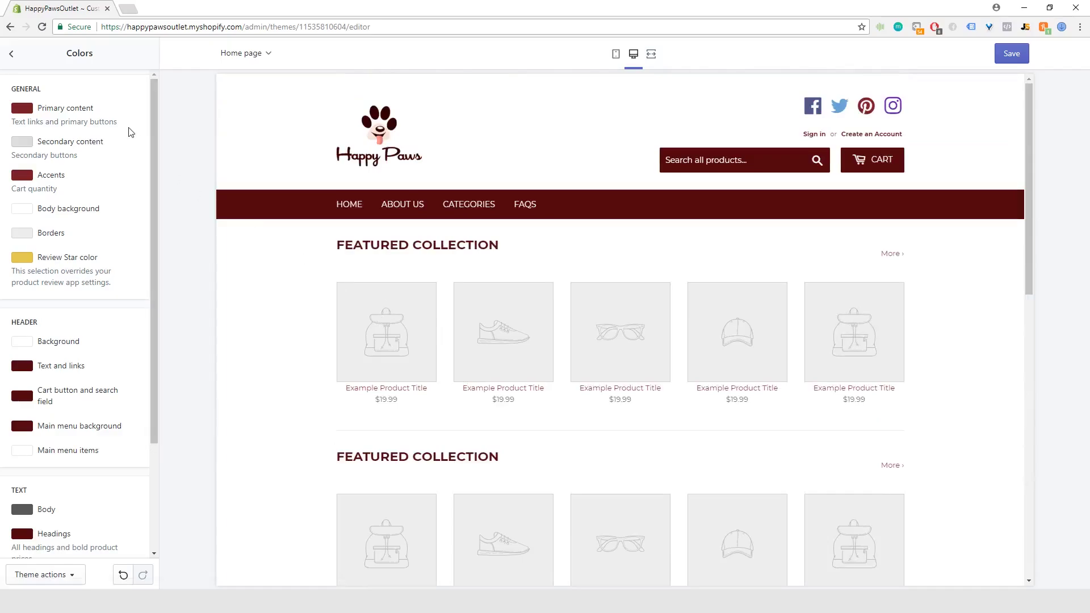
{"action": "scroll", "coordinate": [296, 302], "scroll_direction": "down", "scroll_amount": 2}
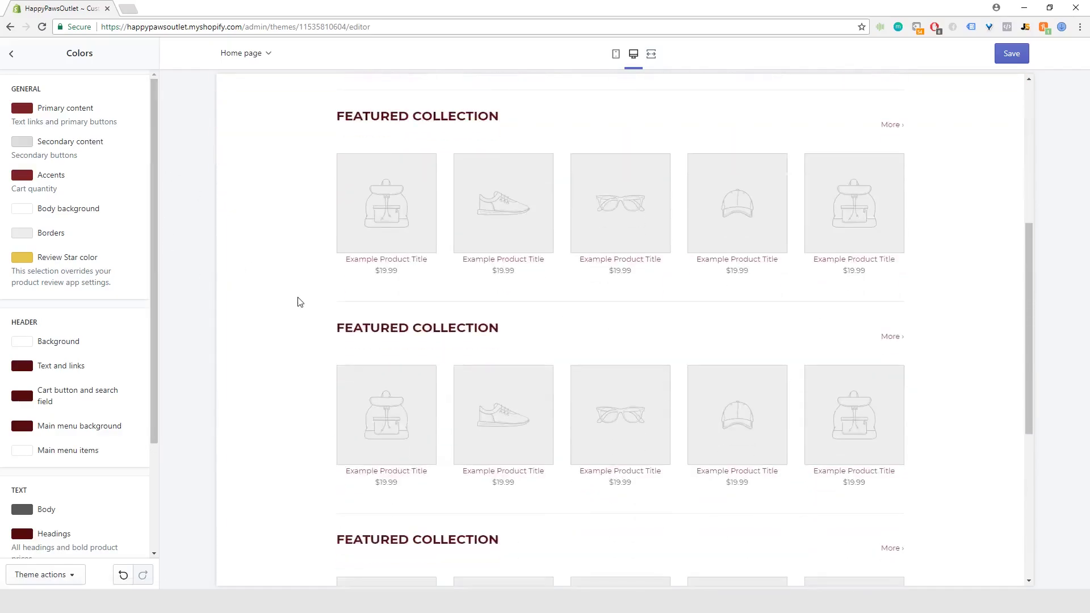
{"action": "scroll", "coordinate": [297, 301], "scroll_direction": "up", "scroll_amount": 2}
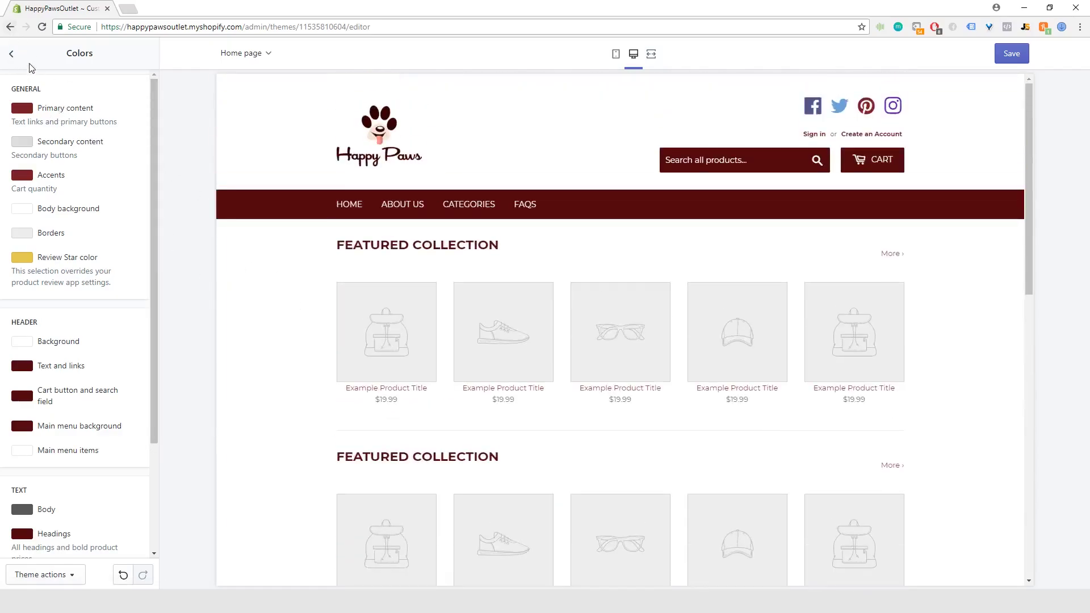
- Open the Typography settings, look at the available heading fonts, and review the fonts used across the home page
{"action": "left_click", "coordinate": [11, 54]}
{"action": "left_click", "coordinate": [69, 166]}
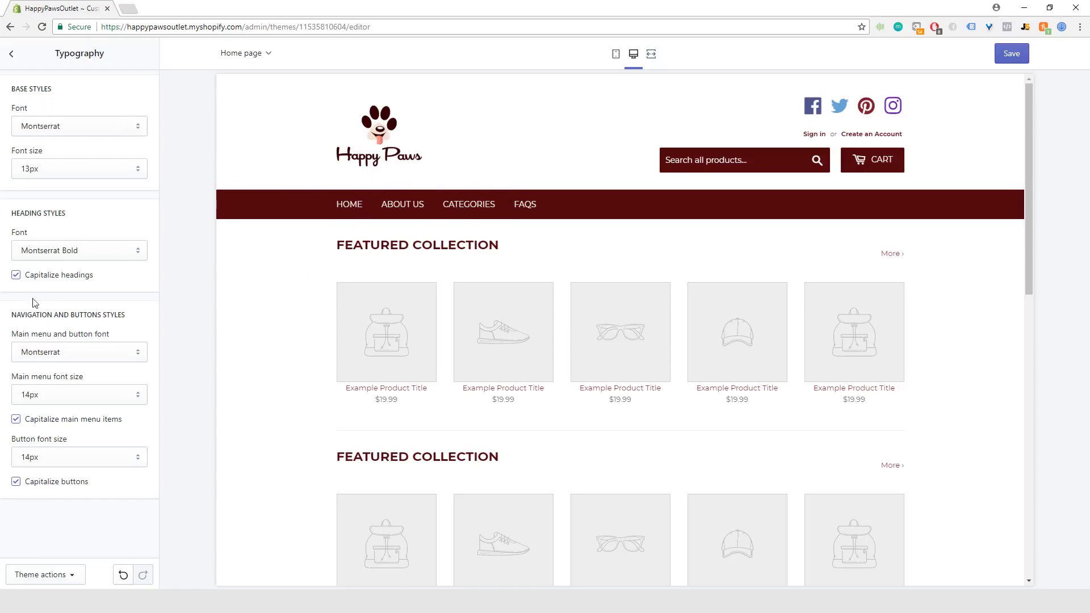
{"action": "left_click", "coordinate": [104, 252]}
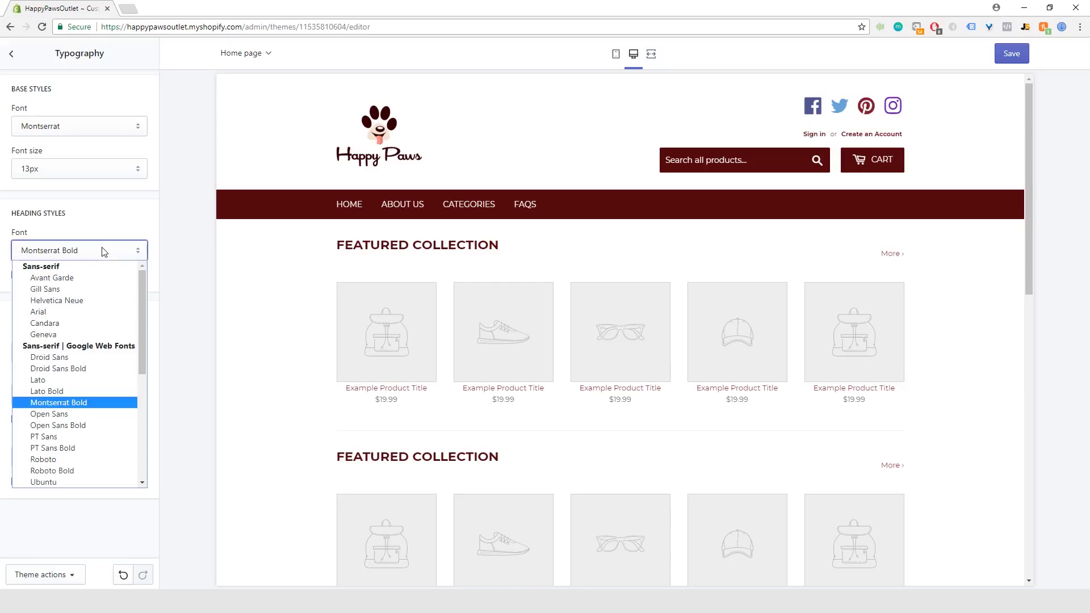
{"action": "left_click", "coordinate": [200, 226]}
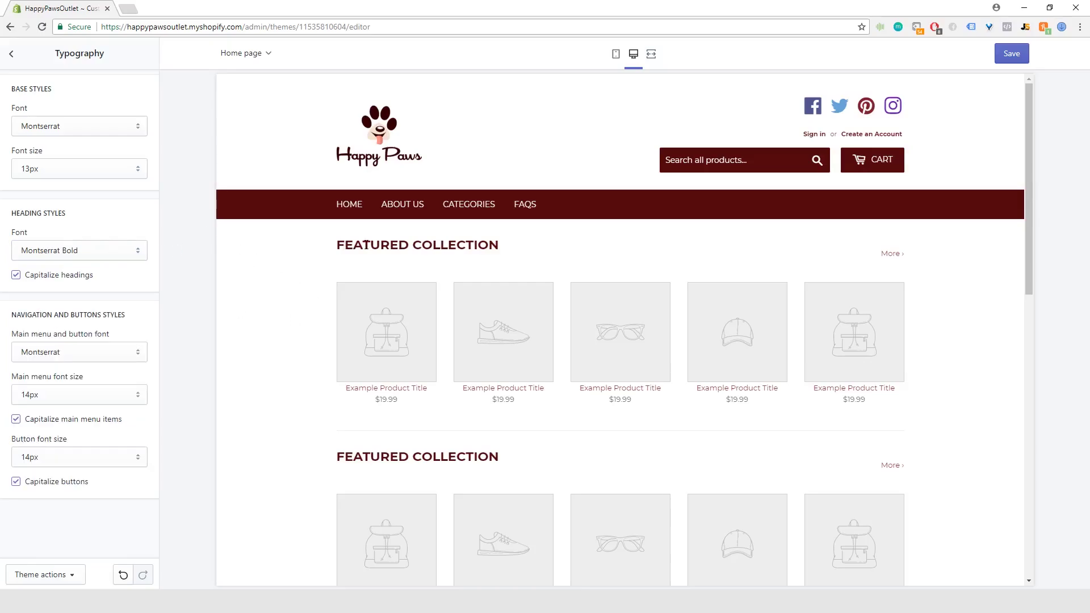
{"action": "scroll", "coordinate": [614, 290], "scroll_direction": "down", "scroll_amount": 10}
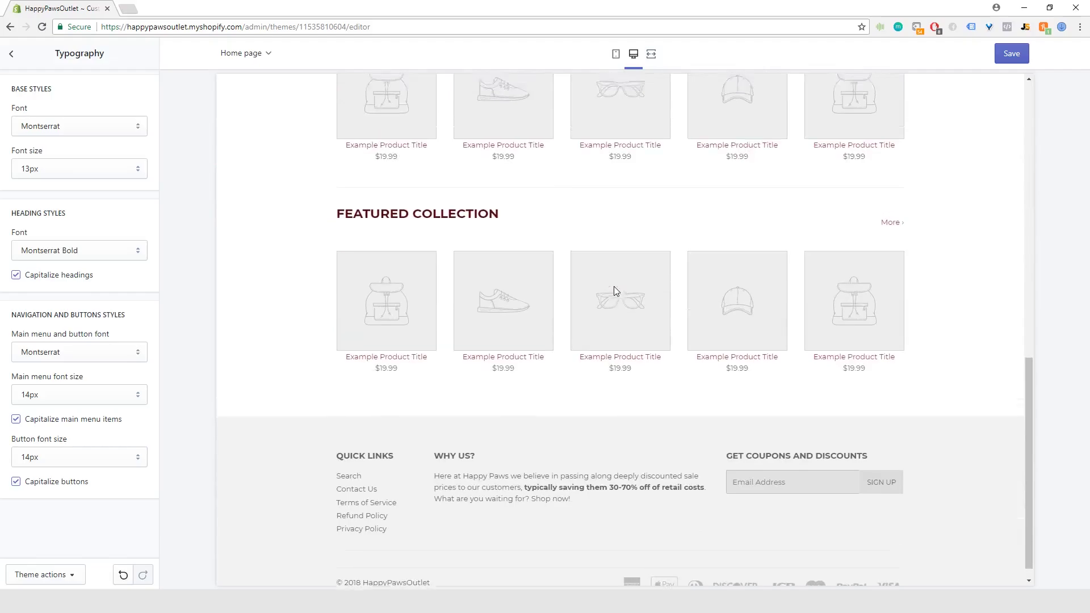
{"action": "scroll", "coordinate": [615, 286], "scroll_direction": "up", "scroll_amount": 6}
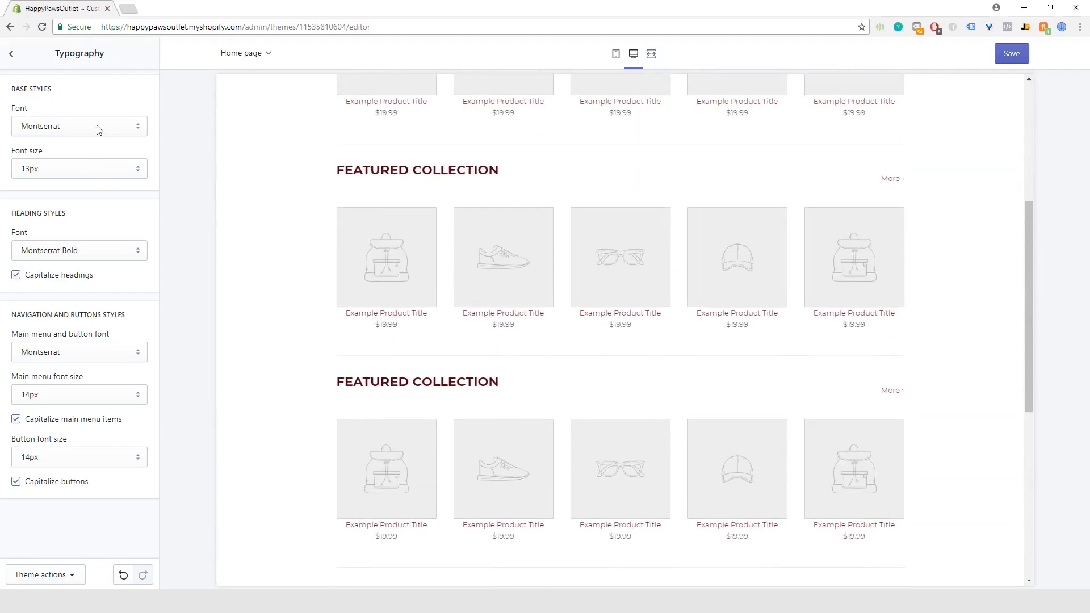
{"action": "scroll", "coordinate": [320, 253], "scroll_direction": "up", "scroll_amount": 5}
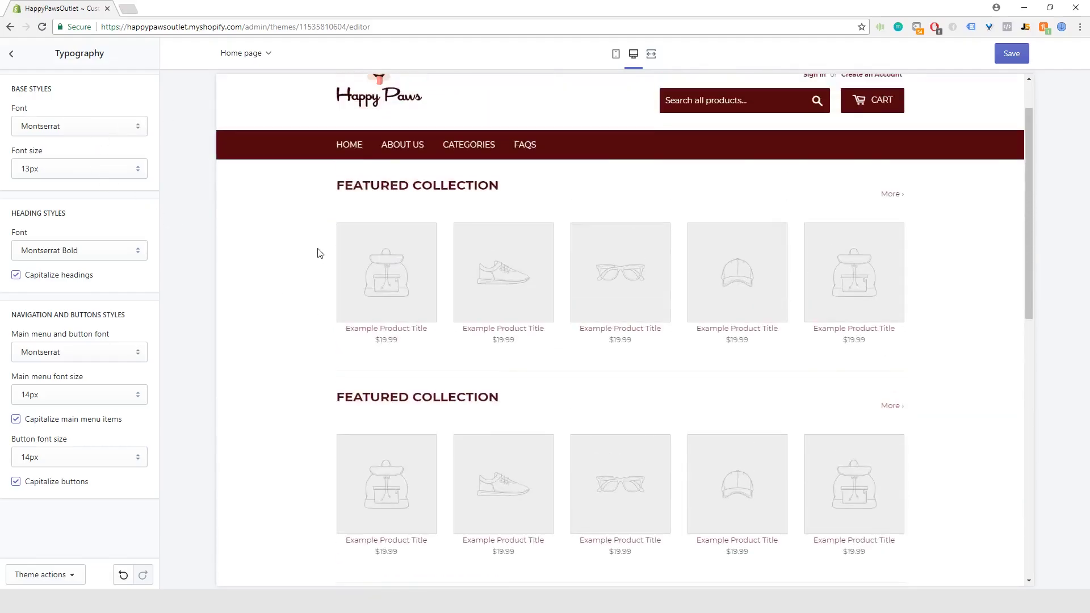
{"action": "scroll", "coordinate": [320, 253], "scroll_direction": "up", "scroll_amount": 1}
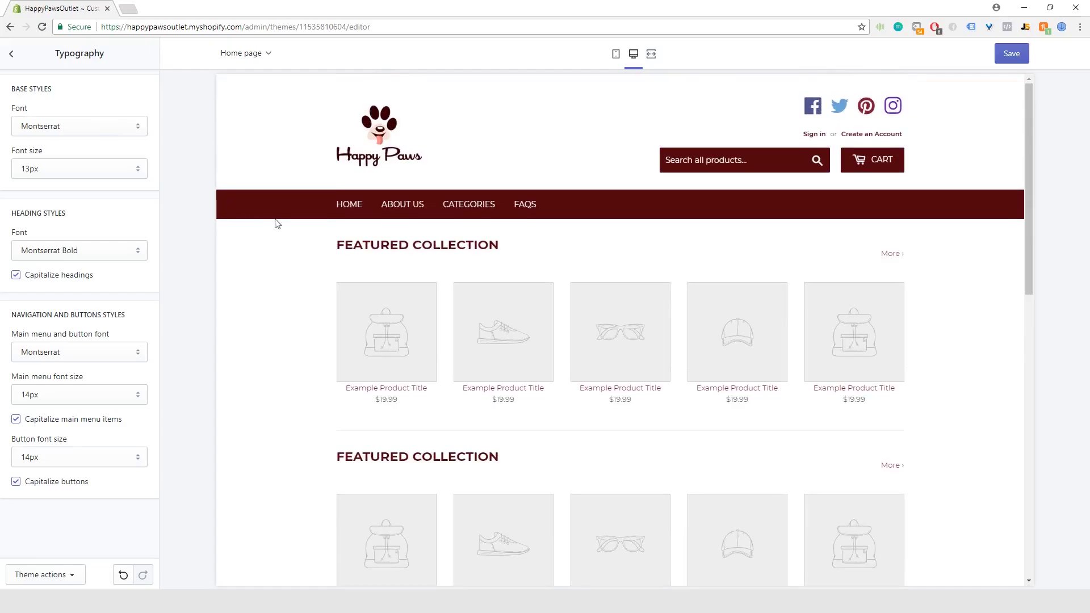
- Preview the About Us page, examine how its headings and body text look, and return to the home page
{"action": "left_click", "coordinate": [387, 205]}
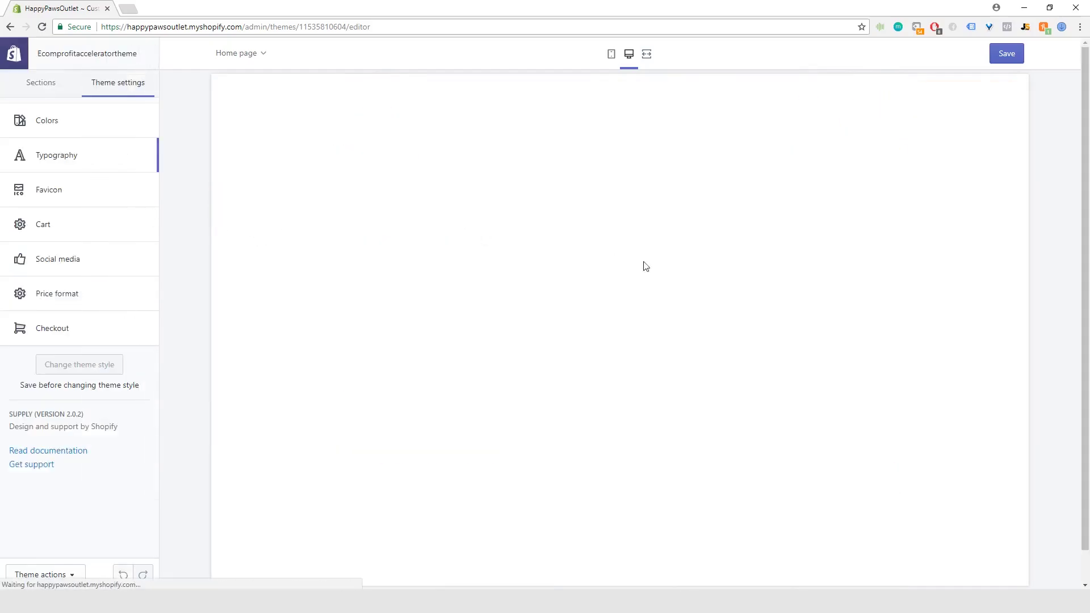
{"action": "scroll", "coordinate": [540, 274], "scroll_direction": "down", "scroll_amount": 4}
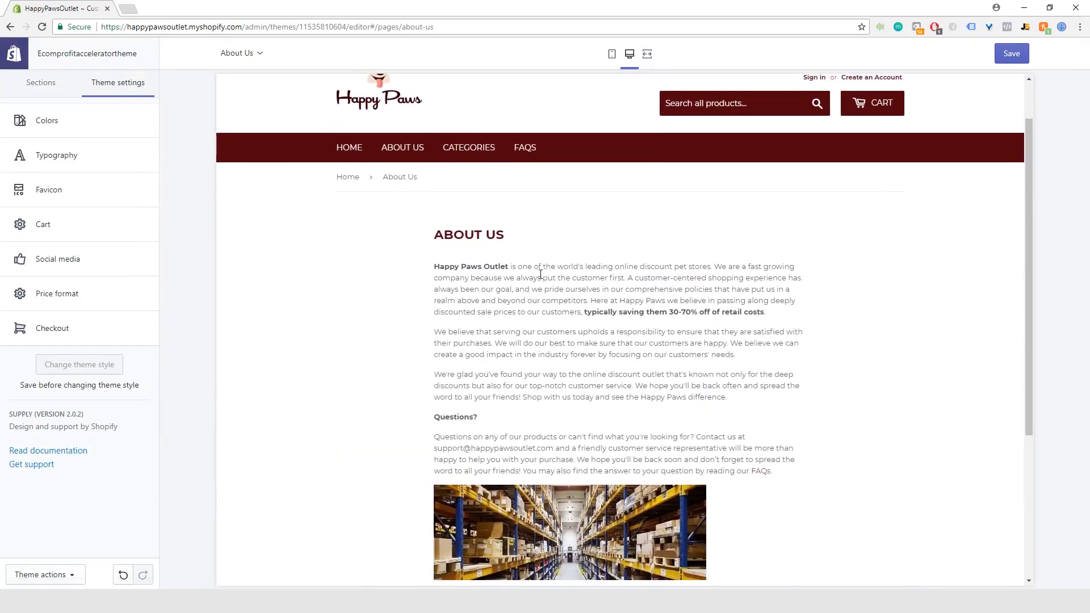
{"action": "scroll", "coordinate": [540, 274], "scroll_direction": "up", "scroll_amount": 3}
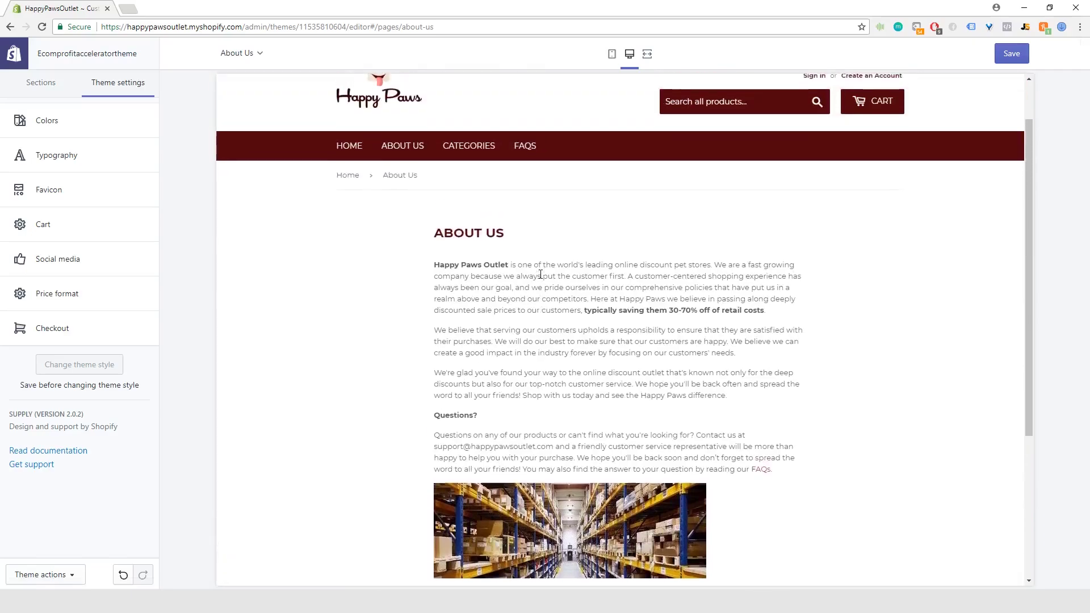
{"action": "scroll", "coordinate": [540, 275], "scroll_direction": "down", "scroll_amount": 3}
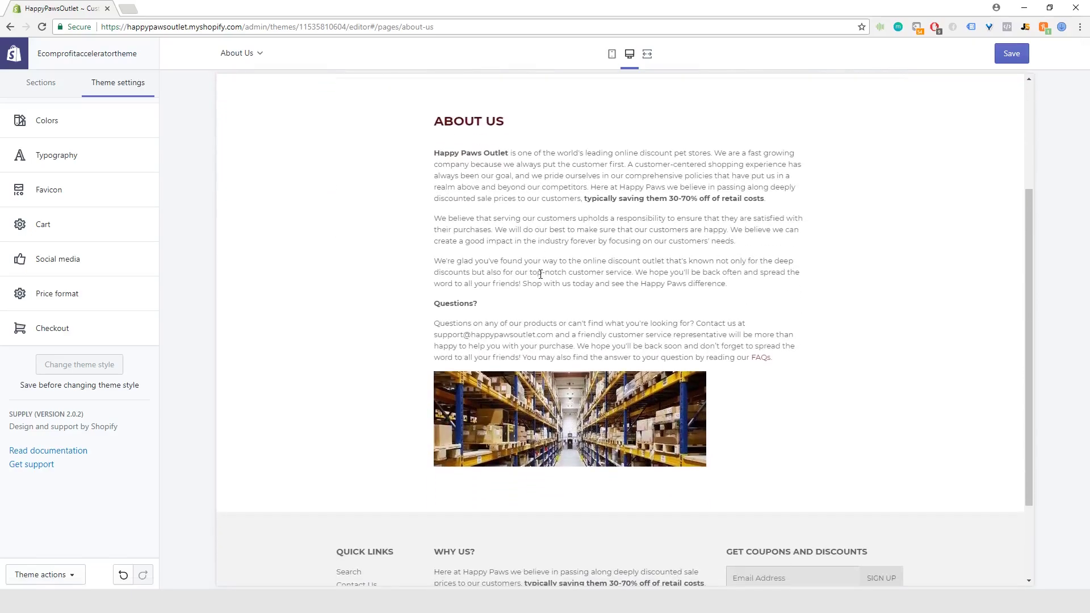
{"action": "scroll", "coordinate": [541, 274], "scroll_direction": "up", "scroll_amount": 3}
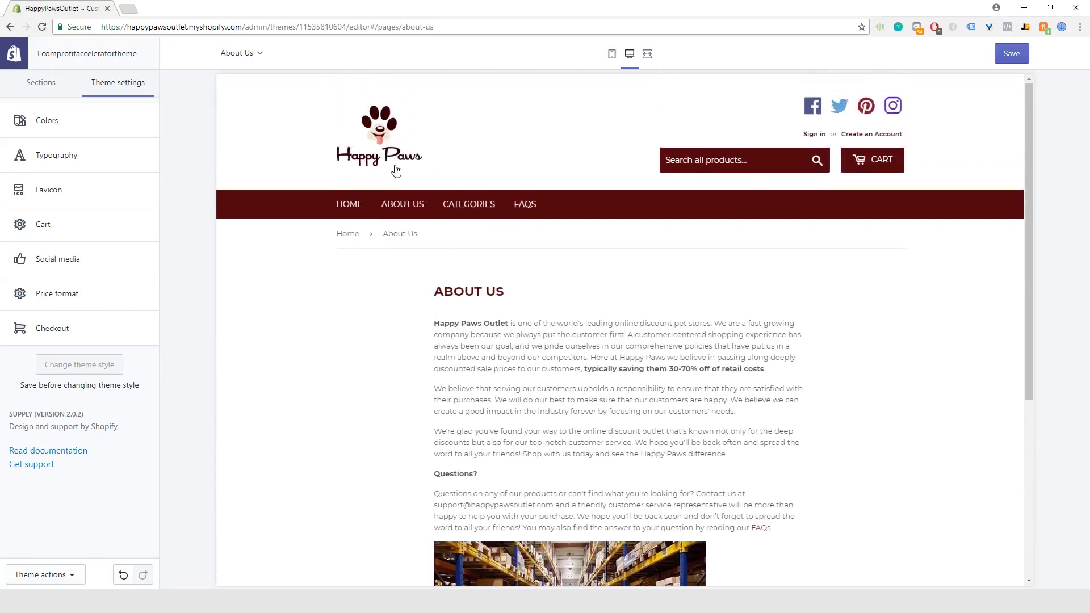
{"action": "left_click", "coordinate": [349, 205]}
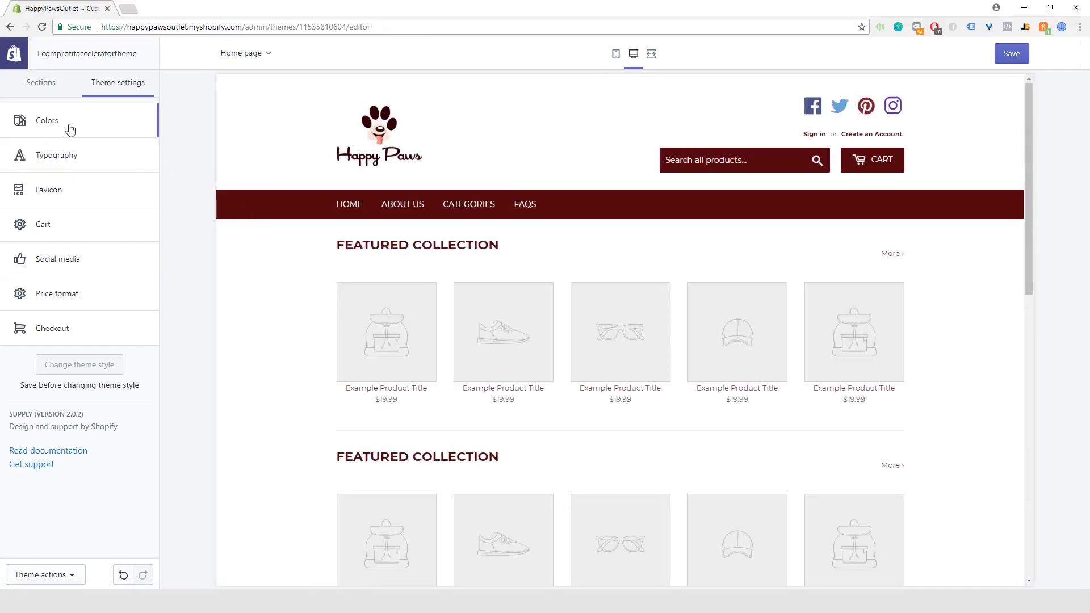
- Set the Happy Paws logo from the image library as the favicon and return to the theme settings list
{"action": "left_click", "coordinate": [55, 191]}
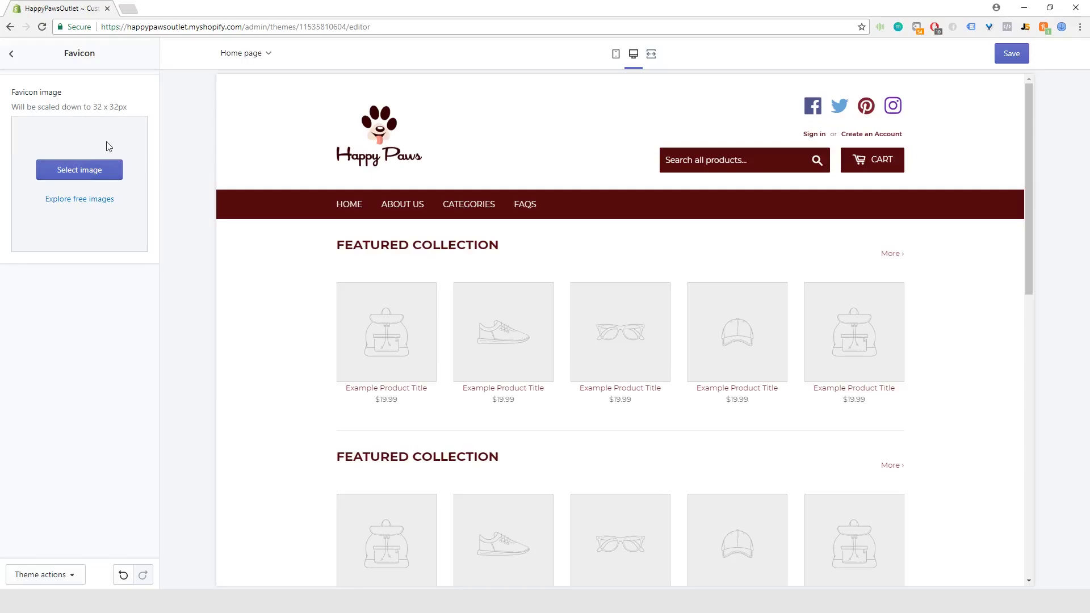
{"action": "left_click", "coordinate": [75, 172]}
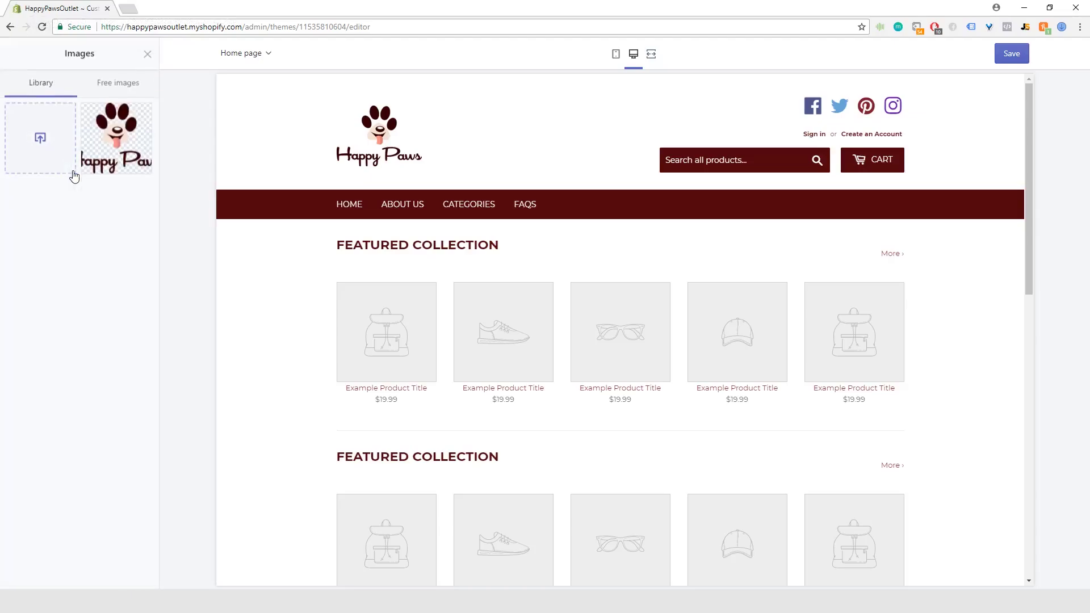
{"action": "left_click", "coordinate": [108, 139]}
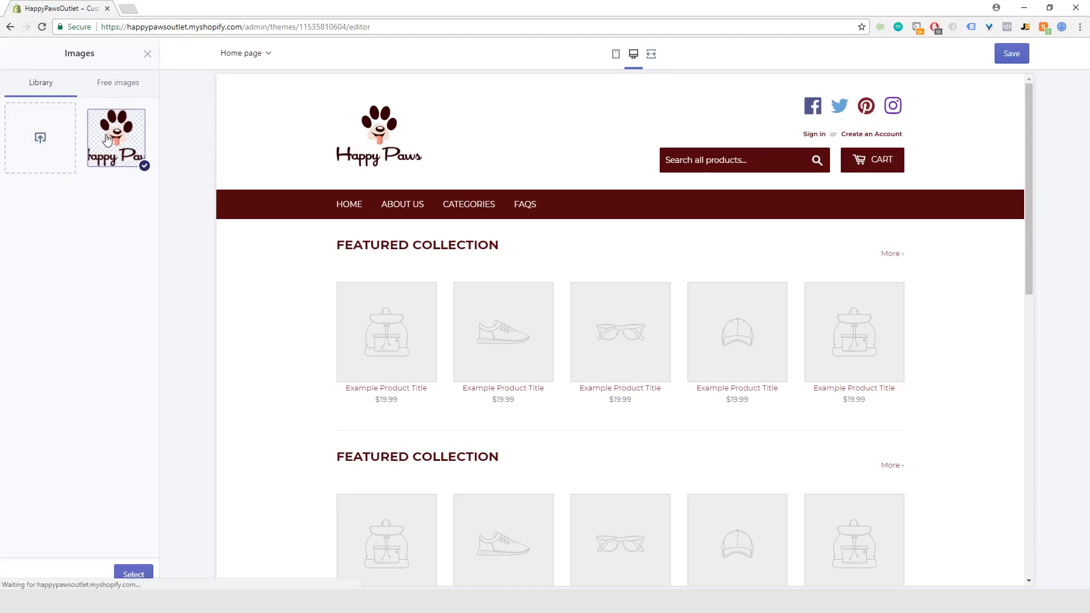
{"action": "left_click", "coordinate": [141, 575]}
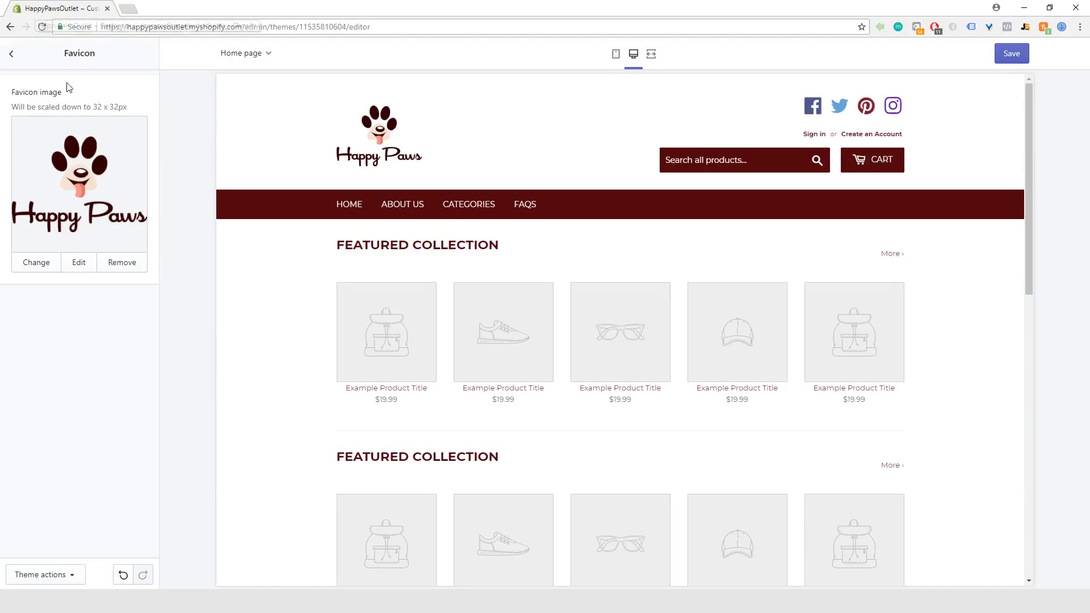
{"action": "left_click", "coordinate": [11, 55]}
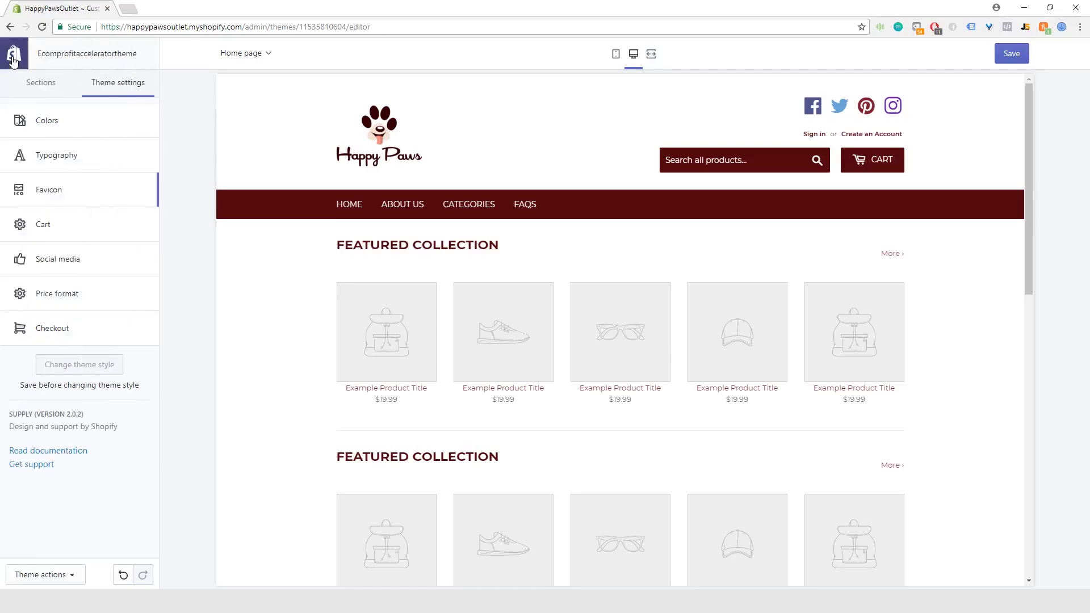
- Open the Cart settings, then open the store's modal cart in the preview and close it
{"action": "left_click", "coordinate": [87, 228]}
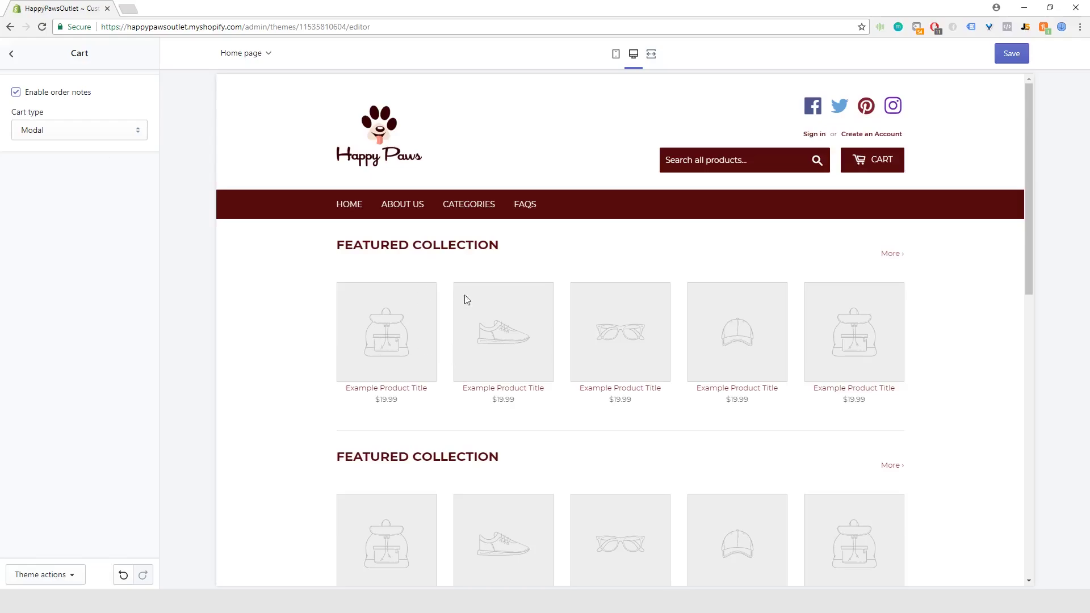
{"action": "left_click", "coordinate": [859, 169]}
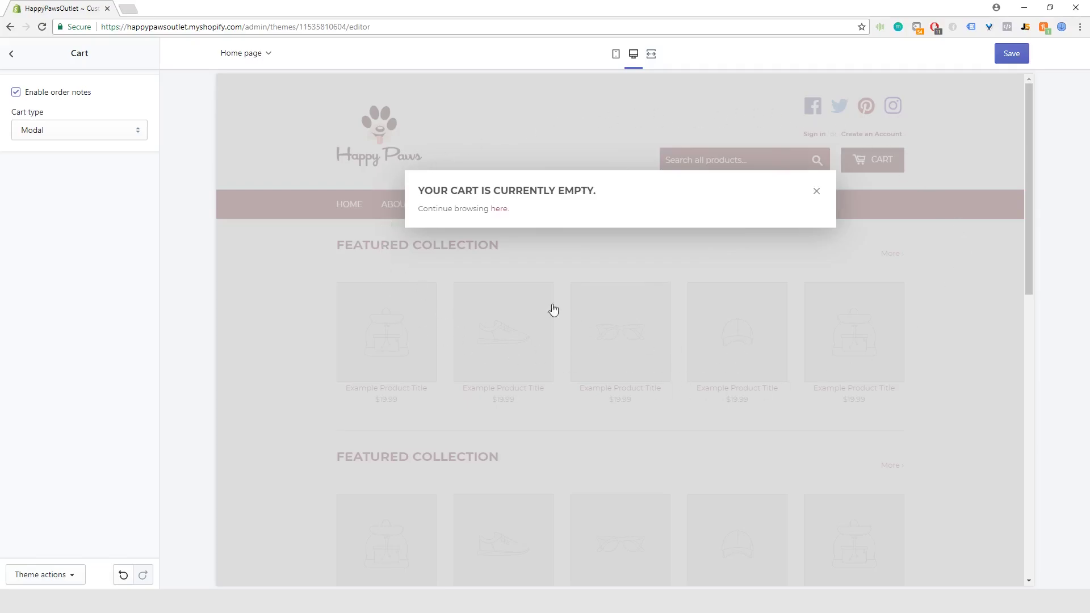
{"action": "left_click", "coordinate": [818, 193]}
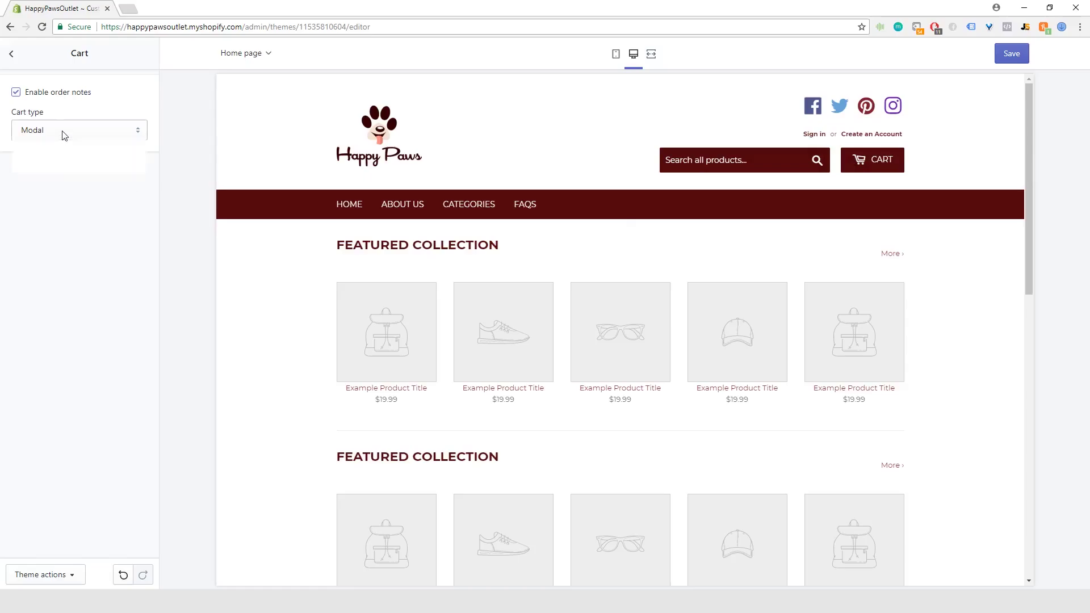
- Set the cart type to Drawer and open the store's cart in the preview
{"action": "left_click", "coordinate": [63, 132]}
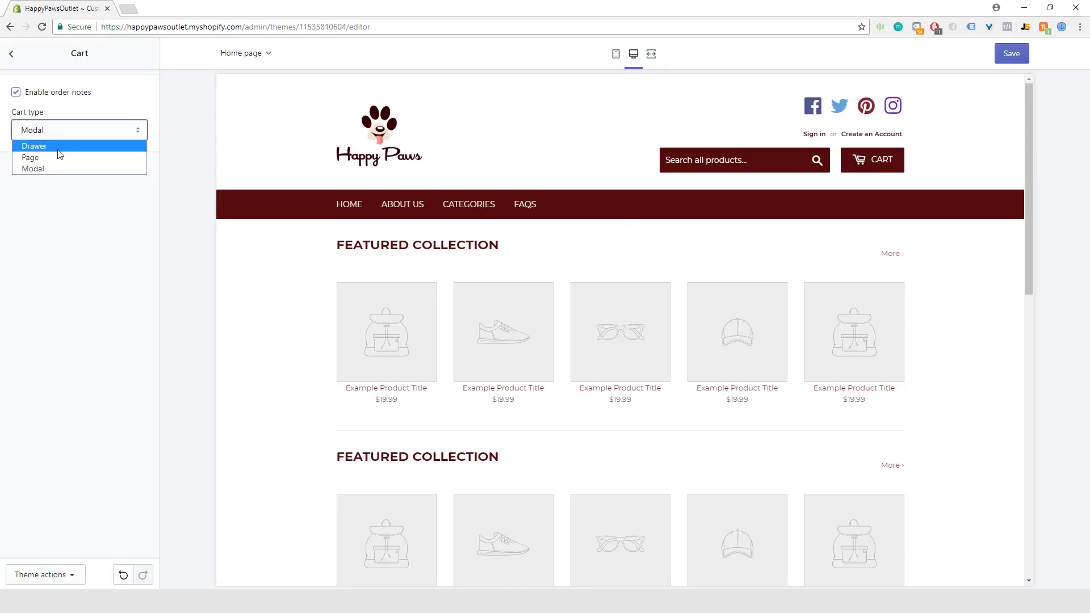
{"action": "left_click", "coordinate": [54, 148]}
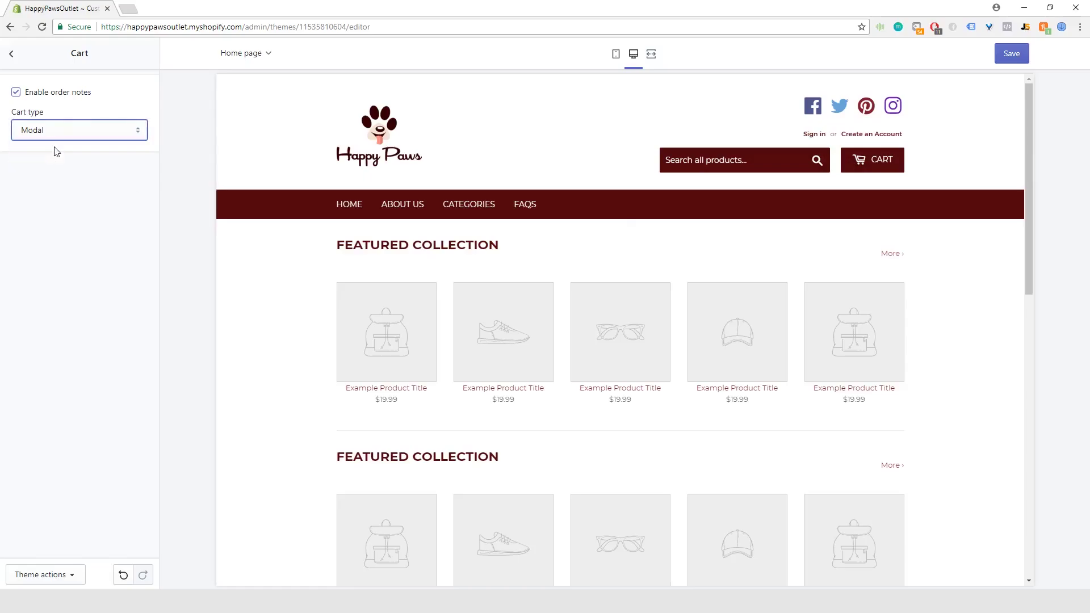
{"action": "left_click", "coordinate": [872, 162]}
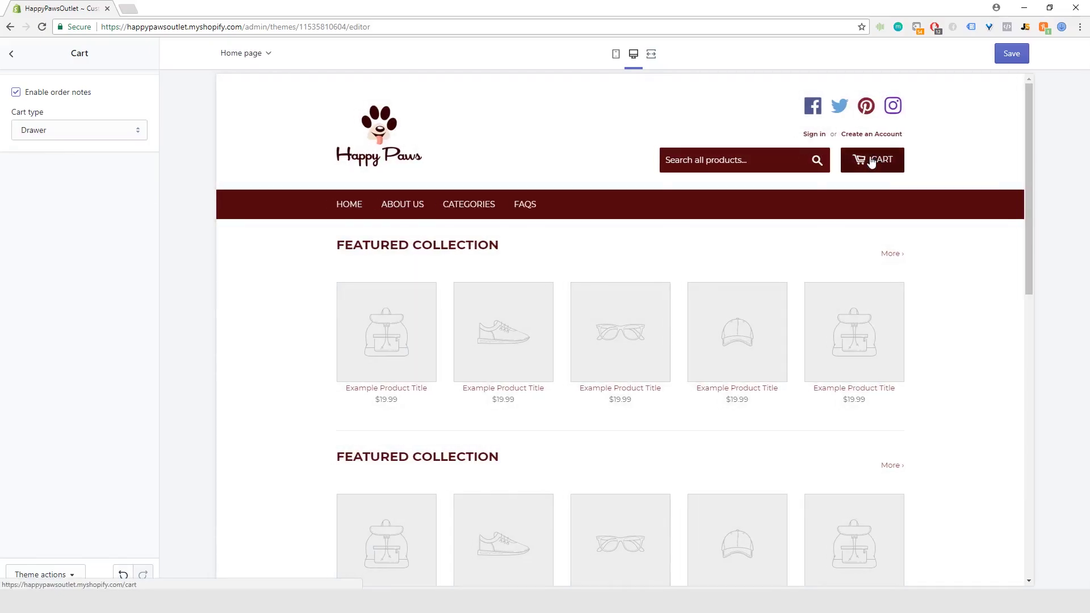
- Set the cart type to Page, preview the store's cart page, and return to the home page
{"action": "left_click", "coordinate": [872, 161]}
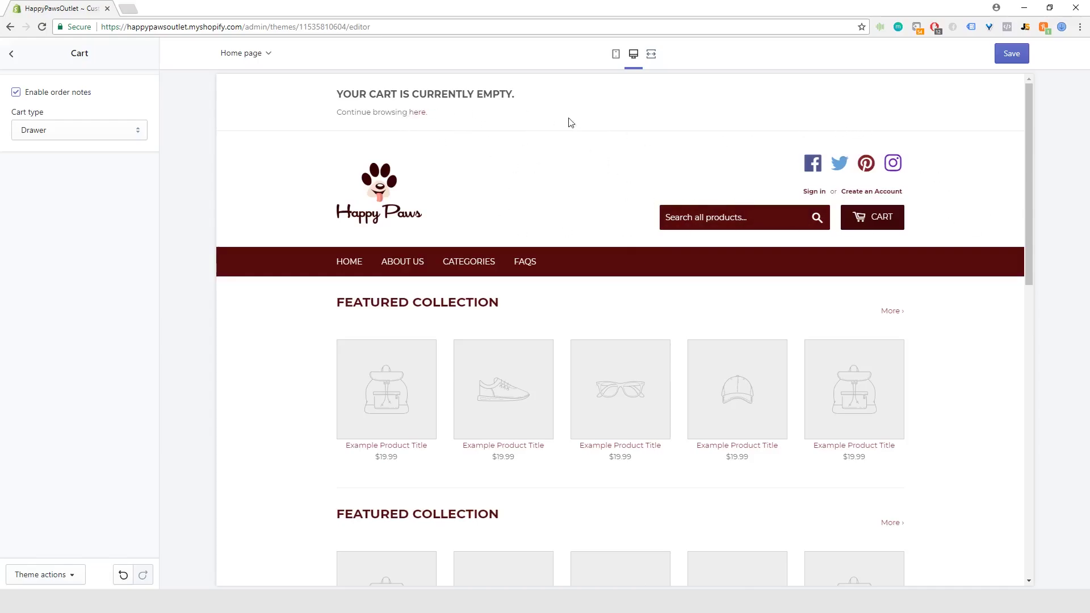
{"action": "left_click", "coordinate": [66, 134]}
{"action": "left_click", "coordinate": [49, 153]}
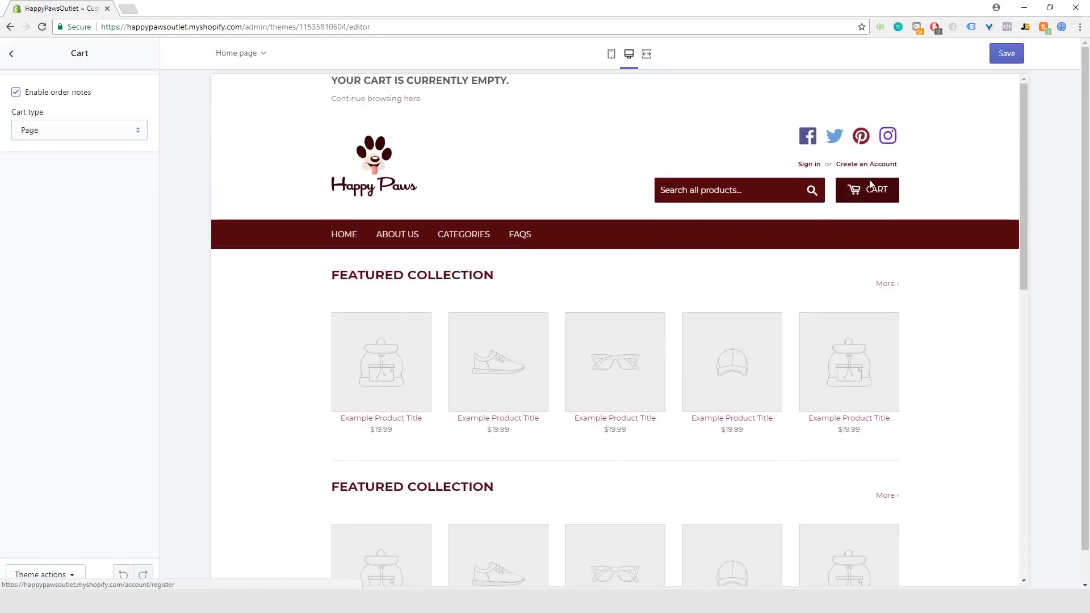
{"action": "left_click", "coordinate": [872, 172]}
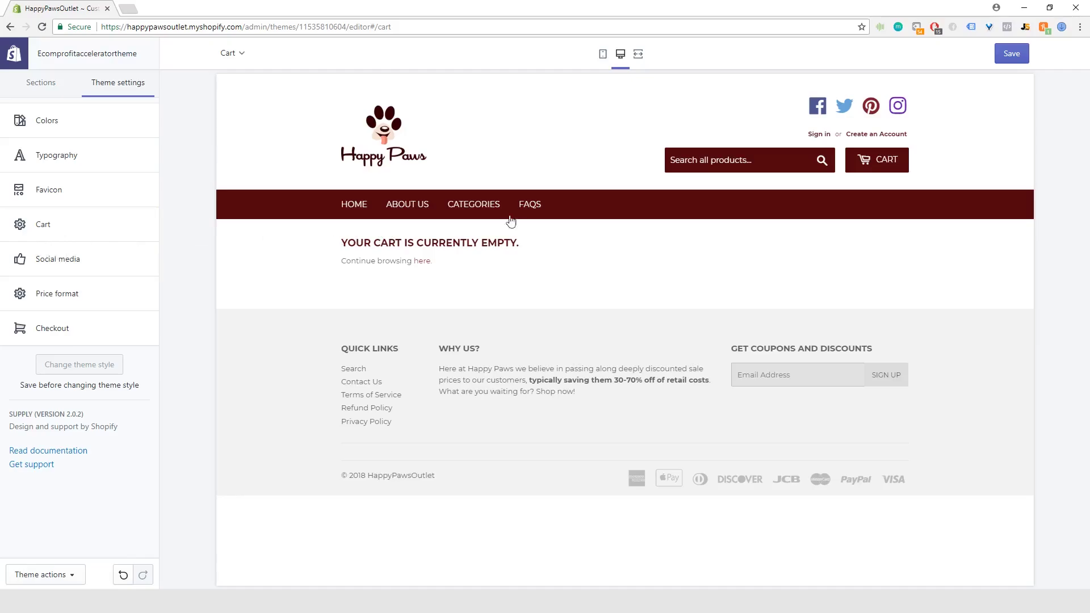
{"action": "left_click", "coordinate": [362, 209]}
- Reopen the Cart settings, set the cart type to Modal, and return to the theme settings list
{"action": "left_click", "coordinate": [52, 224]}
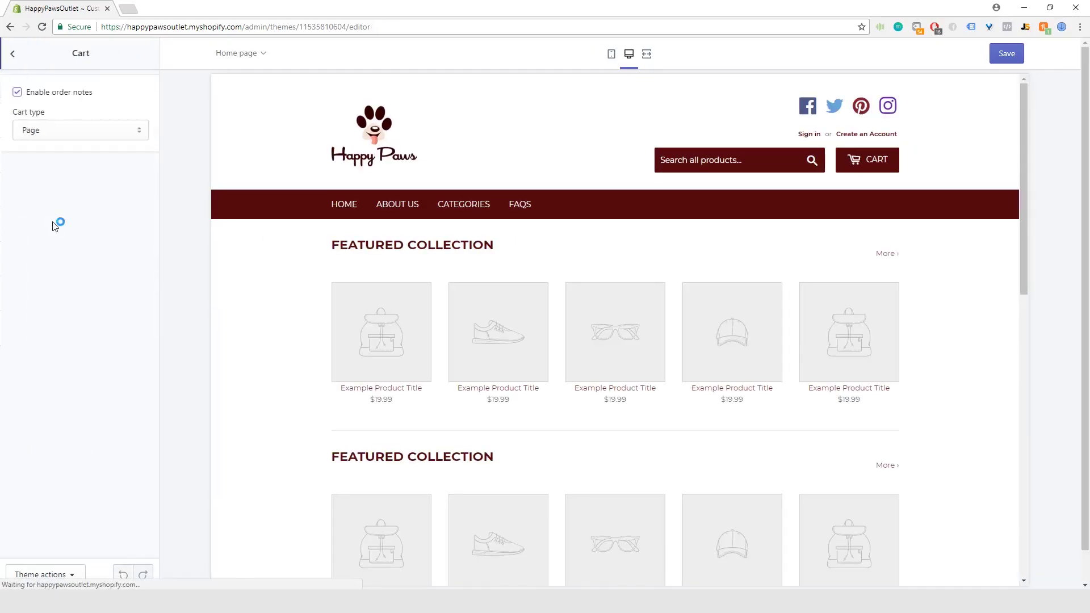
{"action": "left_click", "coordinate": [89, 131]}
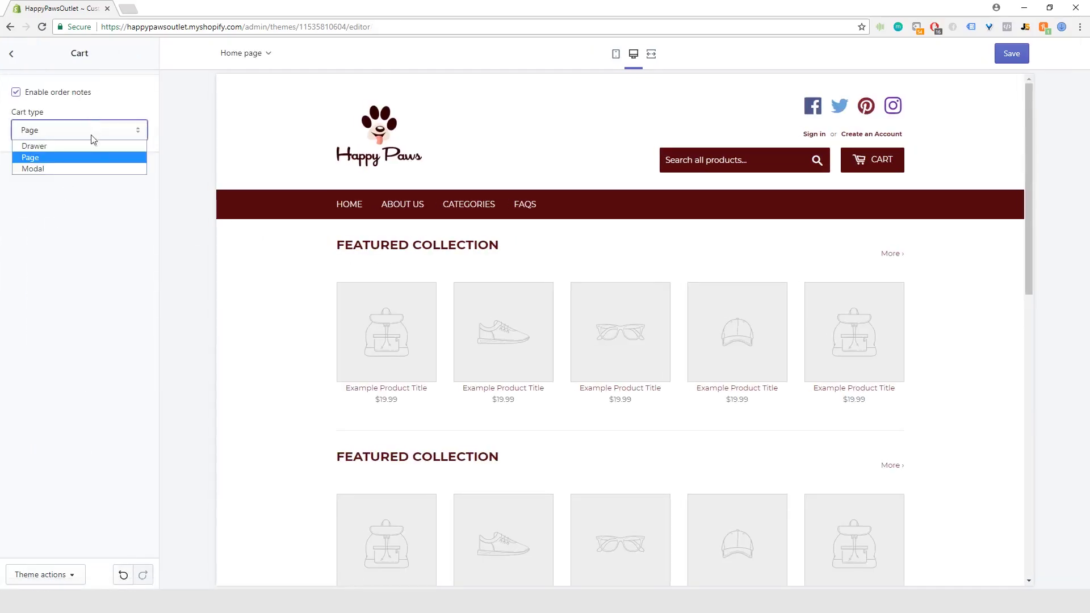
{"action": "left_click", "coordinate": [59, 168]}
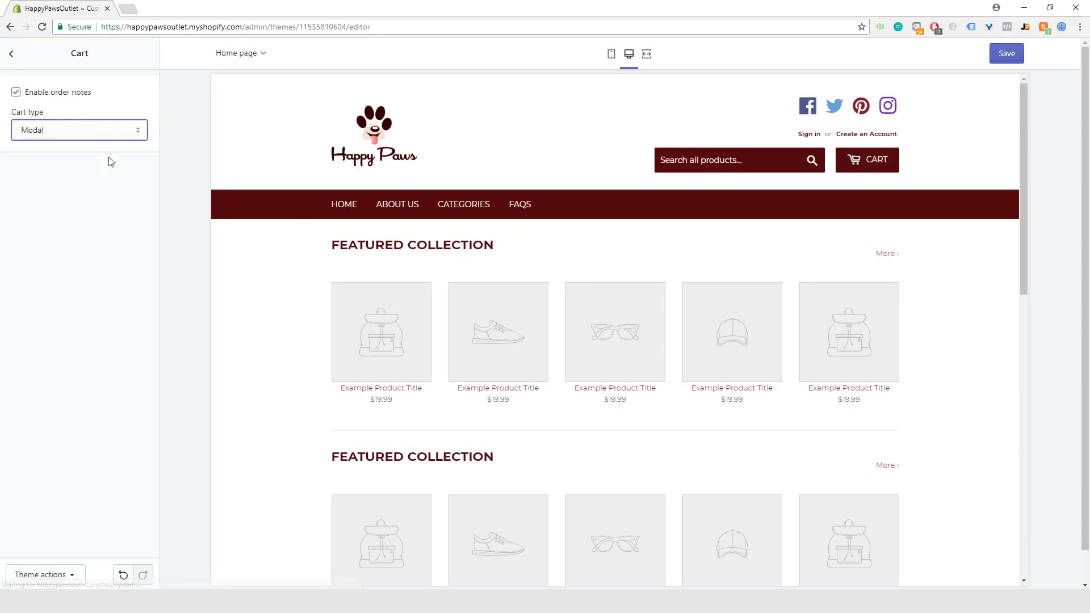
{"action": "left_click", "coordinate": [12, 57]}
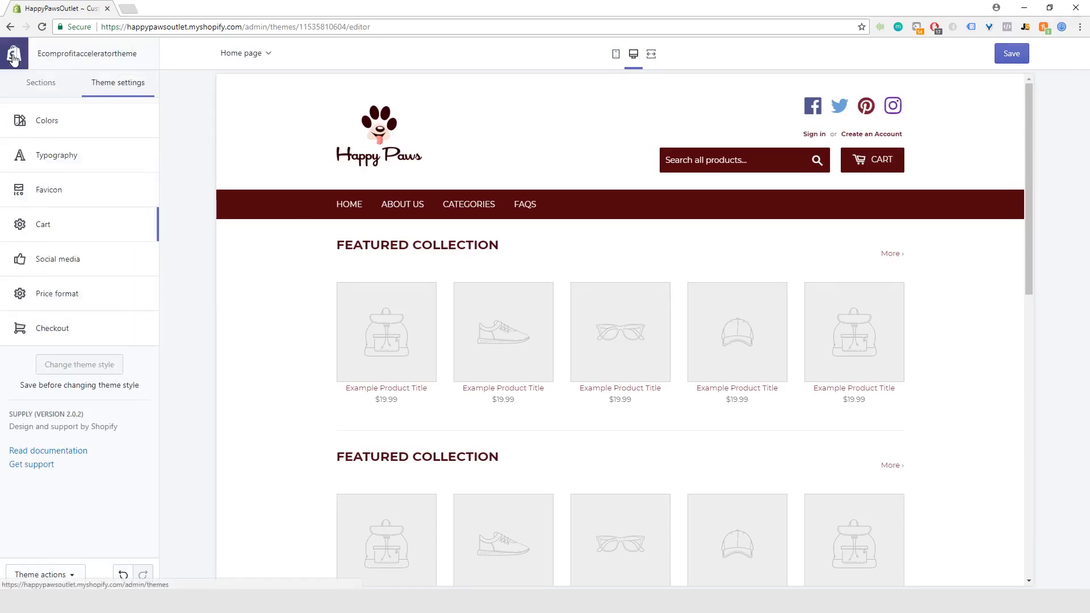
- Review the Social media account and sharing settings against the home page's header and footer, and return to the theme settings list
{"action": "left_click", "coordinate": [63, 268]}
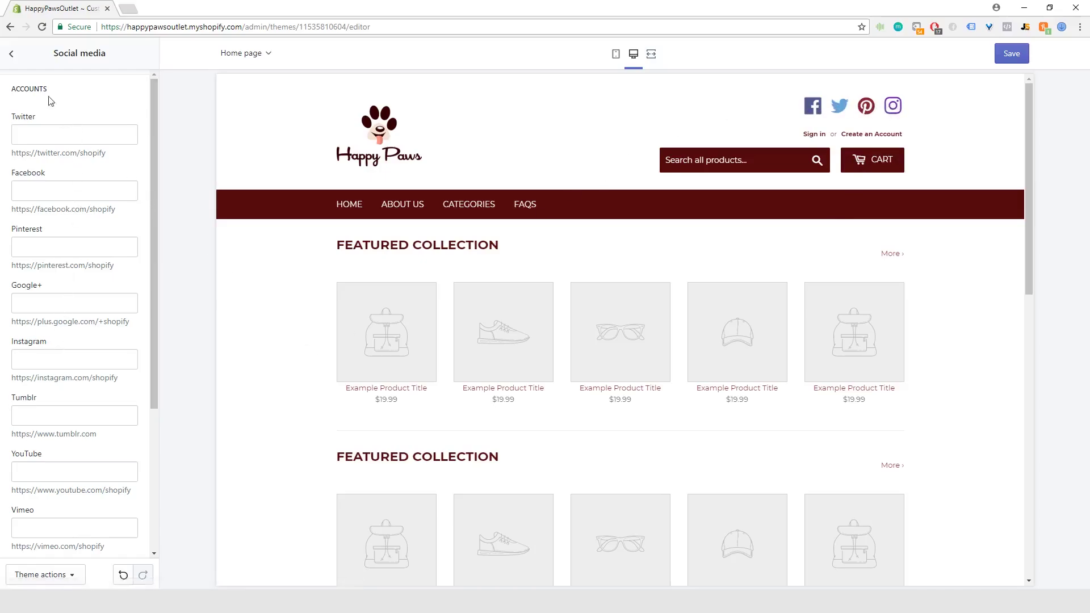
{"action": "scroll", "coordinate": [457, 387], "scroll_direction": "down", "scroll_amount": 15}
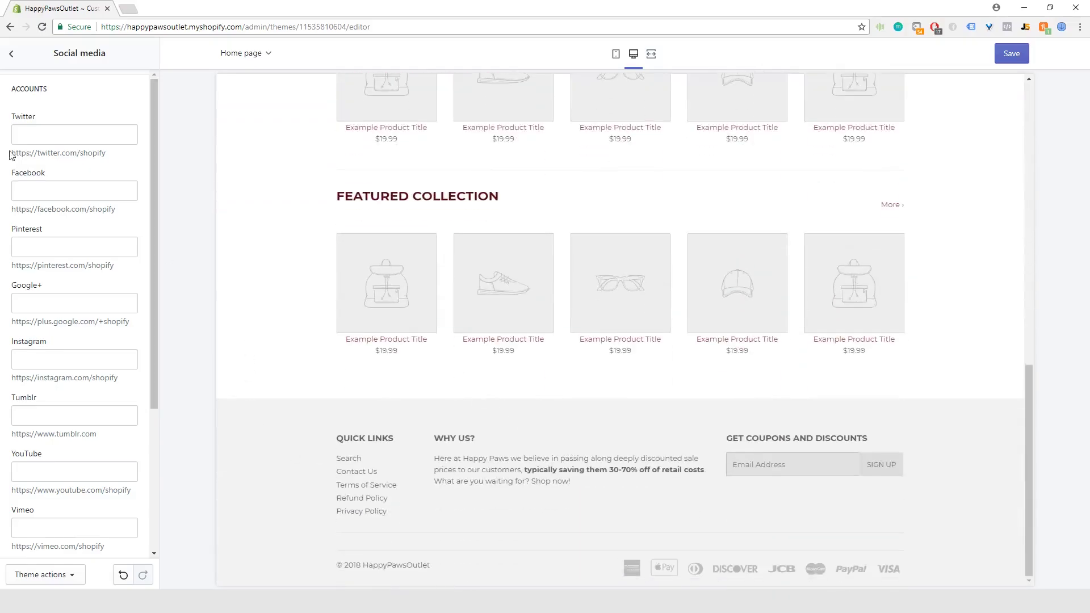
{"action": "scroll", "coordinate": [534, 442], "scroll_direction": "up", "scroll_amount": 4}
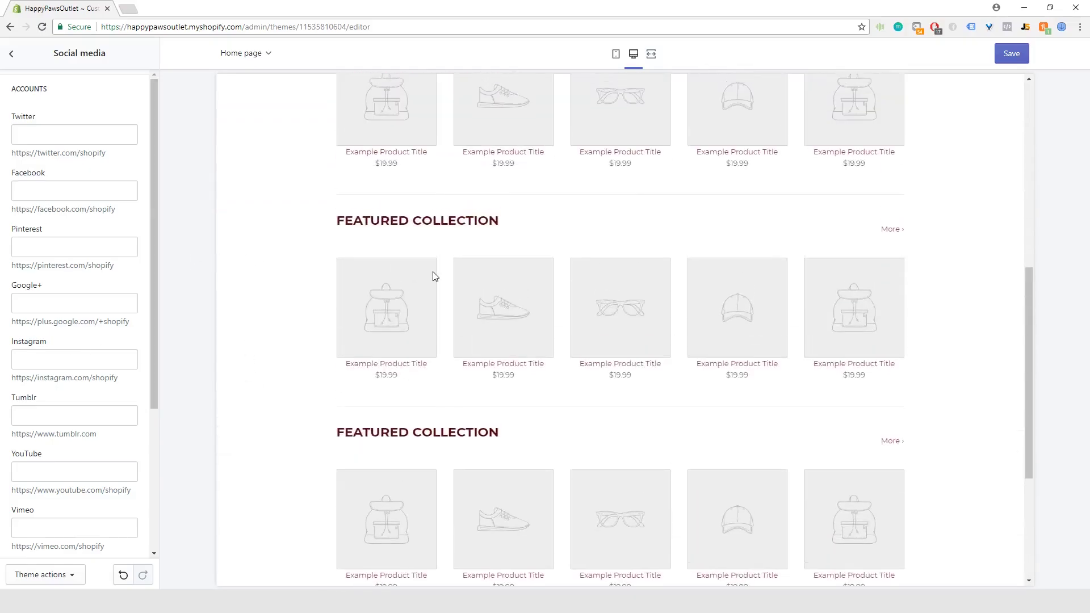
{"action": "scroll", "coordinate": [433, 277], "scroll_direction": "up", "scroll_amount": 4}
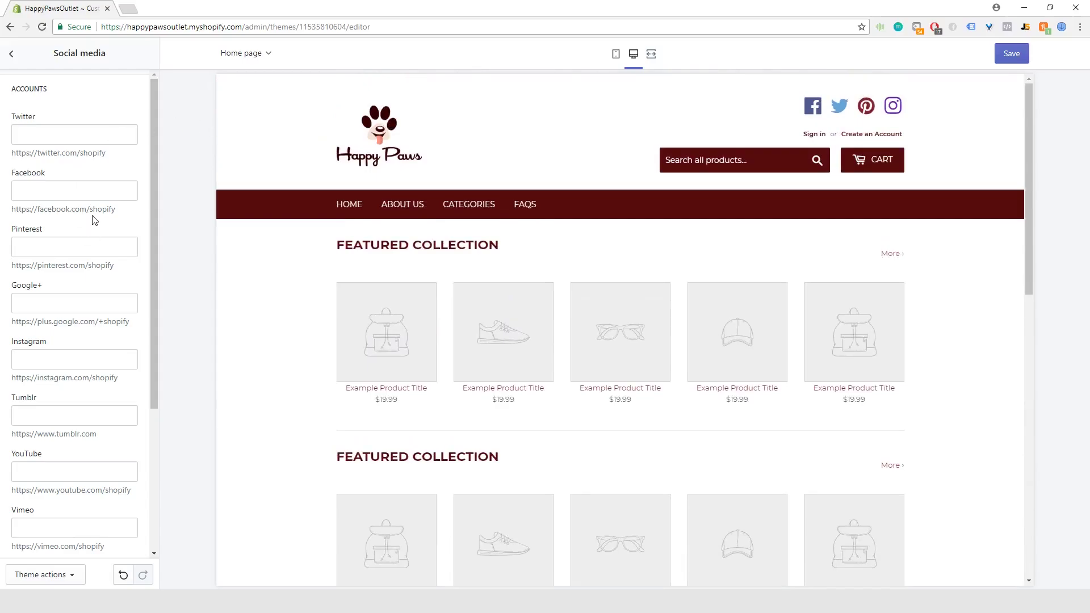
{"action": "scroll", "coordinate": [60, 299], "scroll_direction": "down", "scroll_amount": 4}
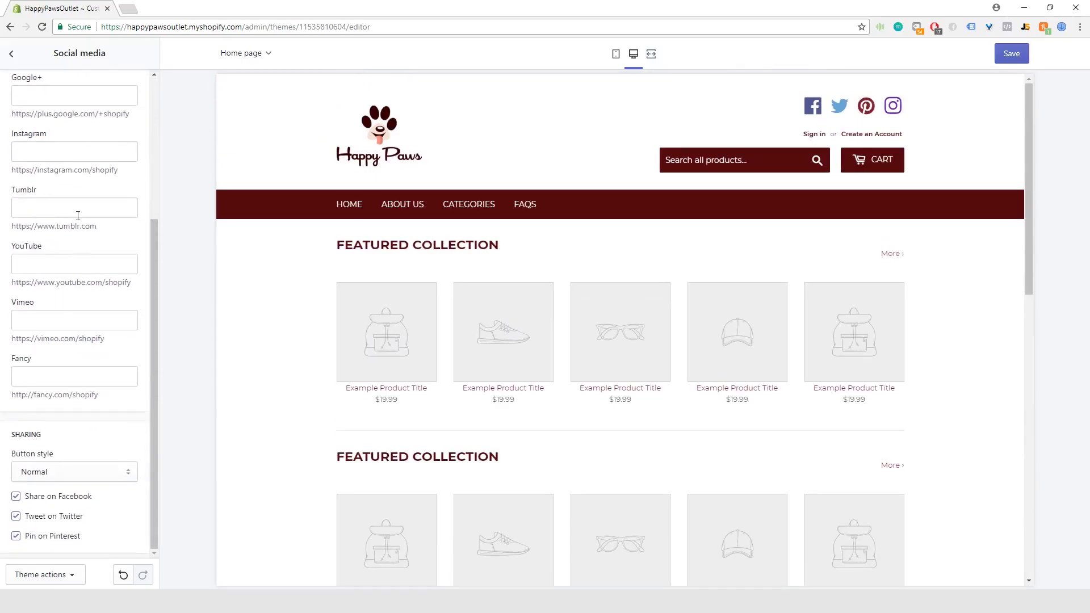
{"action": "scroll", "coordinate": [88, 312], "scroll_direction": "up", "scroll_amount": 4}
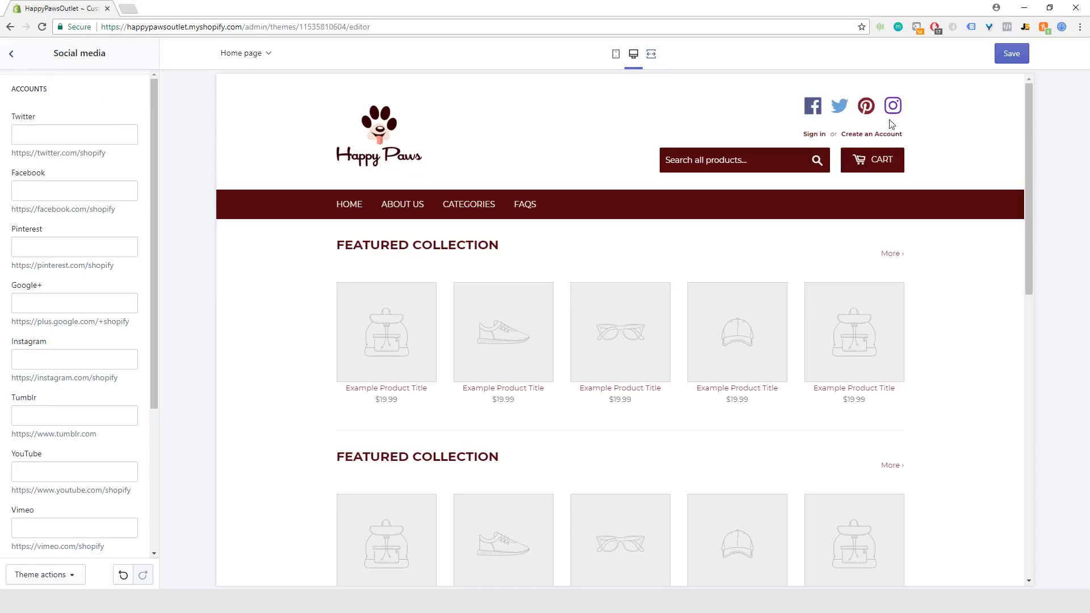
{"action": "left_click", "coordinate": [13, 55]}
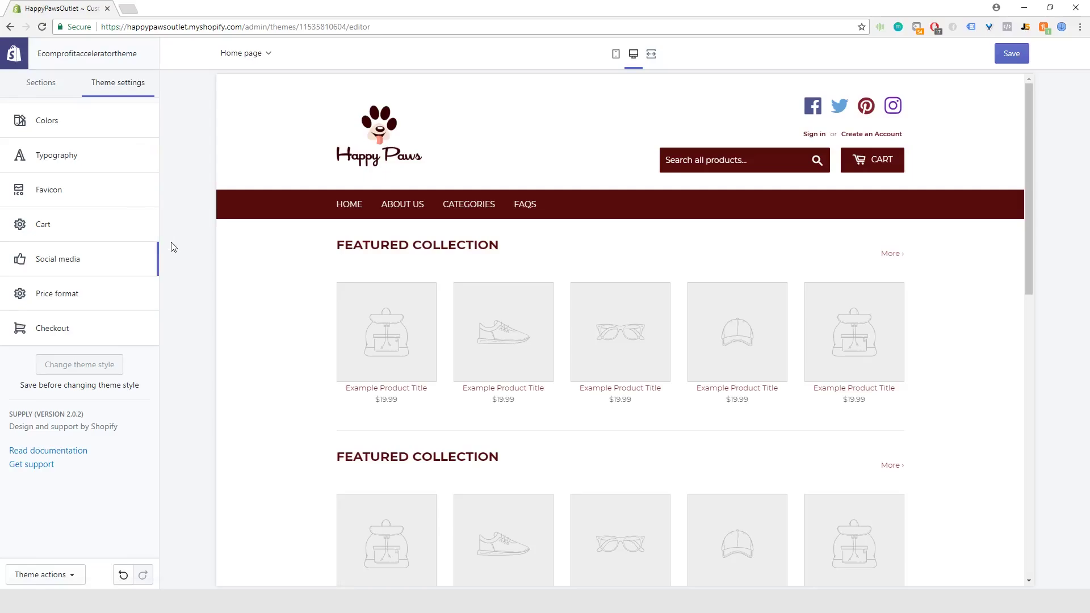
- Review the Price format options for the dollar sign and superscript cents, and return to the theme settings list
{"action": "left_click", "coordinate": [82, 293]}
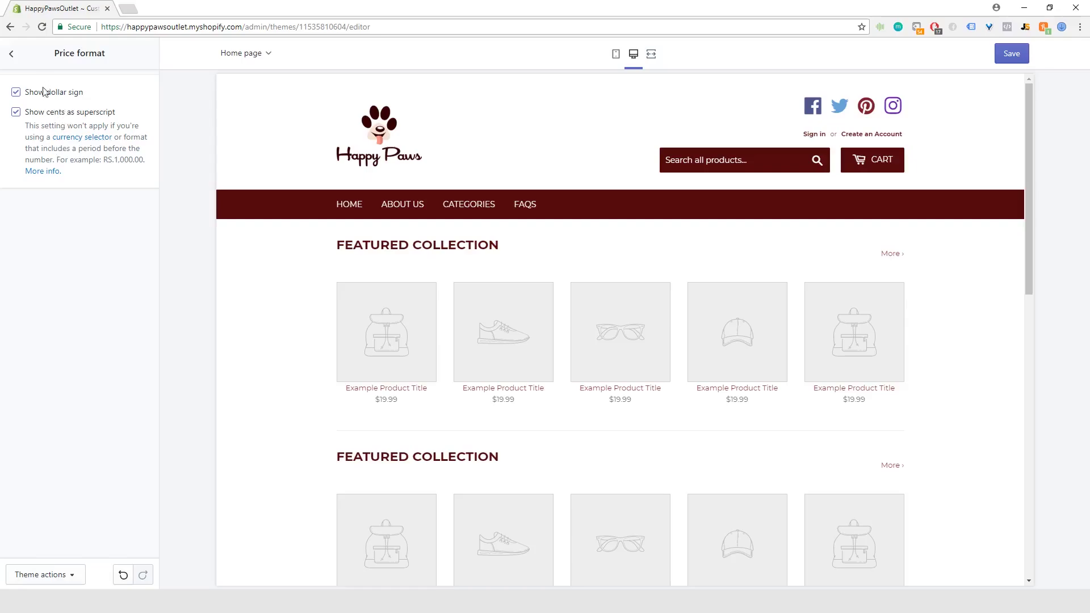
{"action": "left_click", "coordinate": [11, 55]}
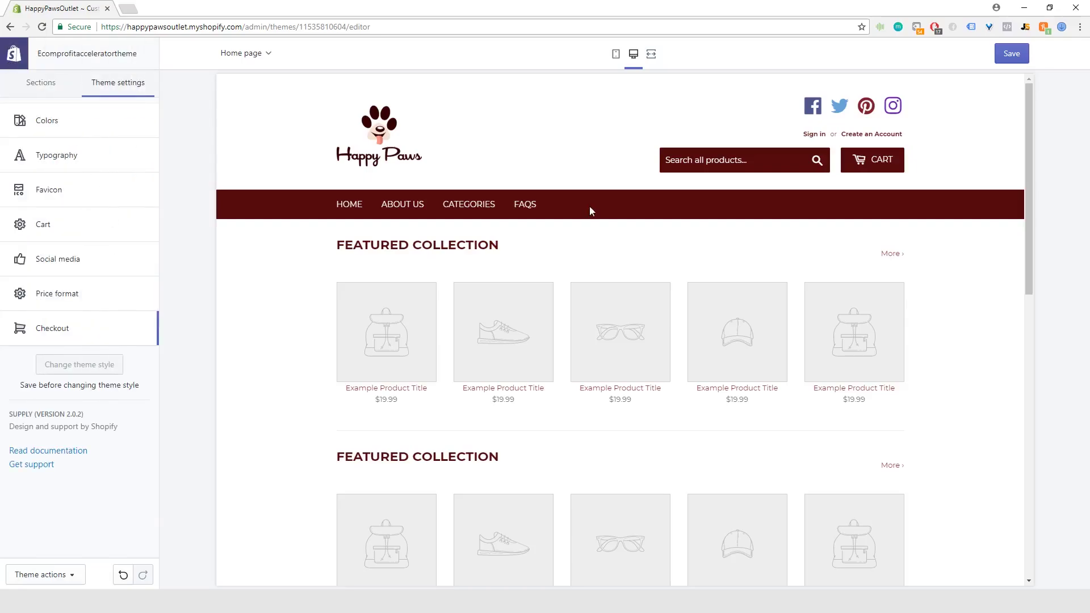